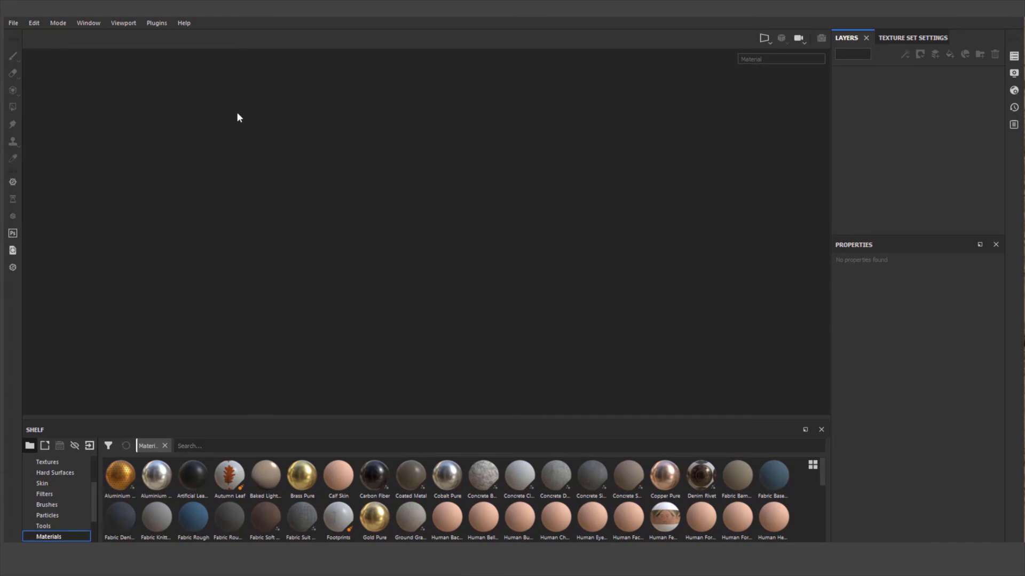
Start a new project with the normal map format set to OpenGL and the document resolution set to 2048
{"action": "left_click", "coordinate": [15, 24]}
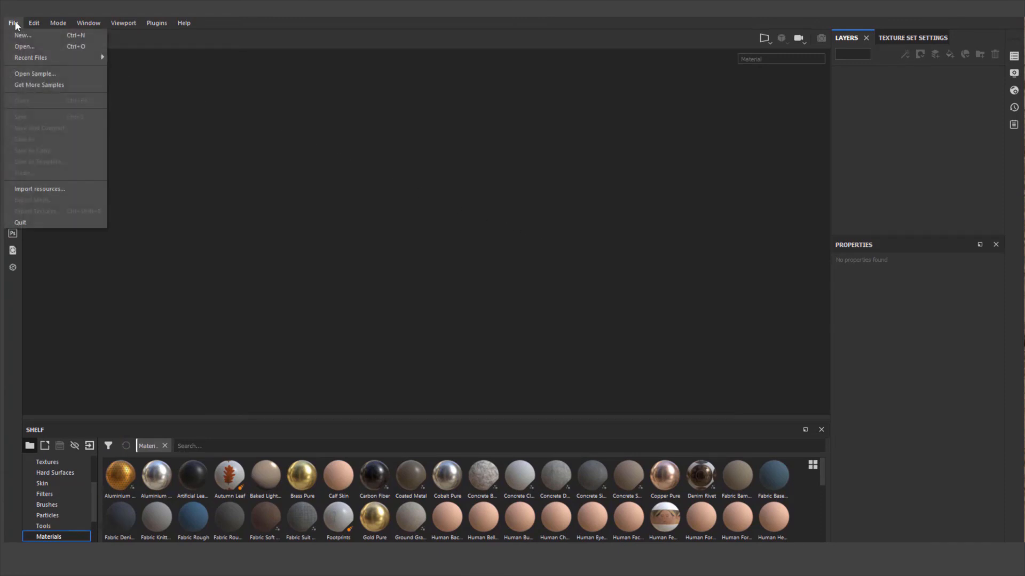
{"action": "left_click", "coordinate": [25, 34]}
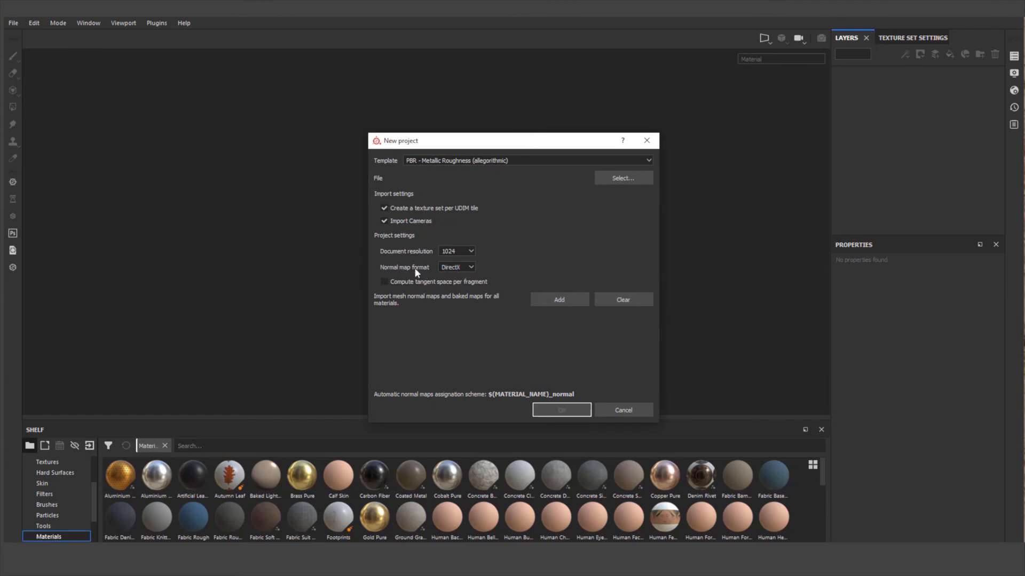
{"action": "left_click", "coordinate": [469, 265]}
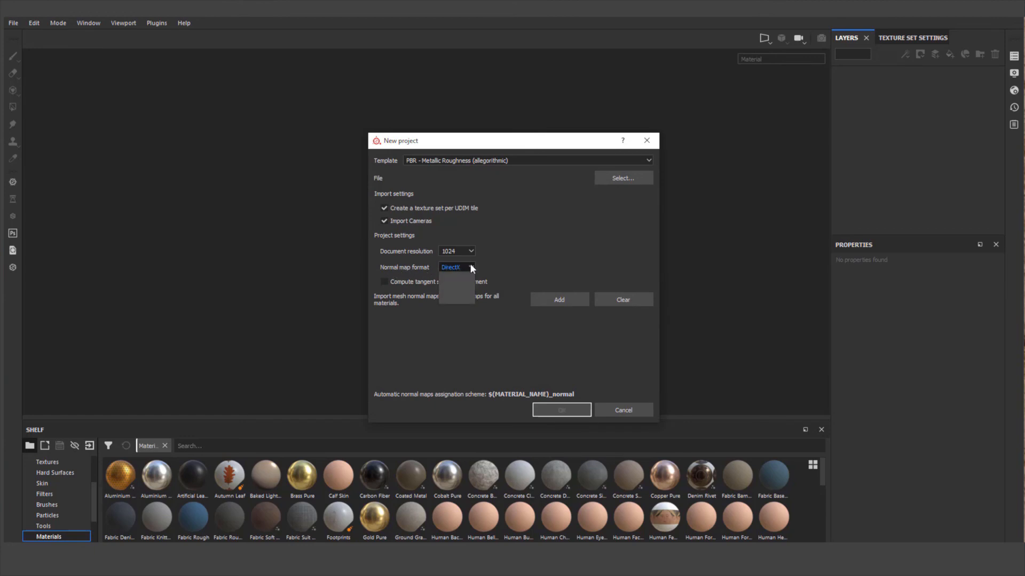
{"action": "left_click", "coordinate": [450, 283]}
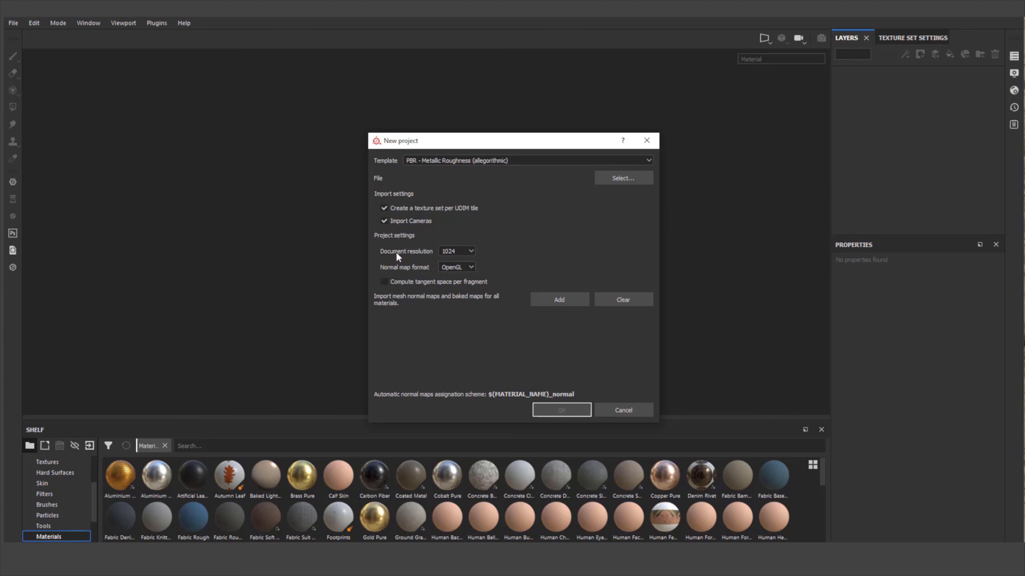
{"action": "left_click", "coordinate": [470, 253]}
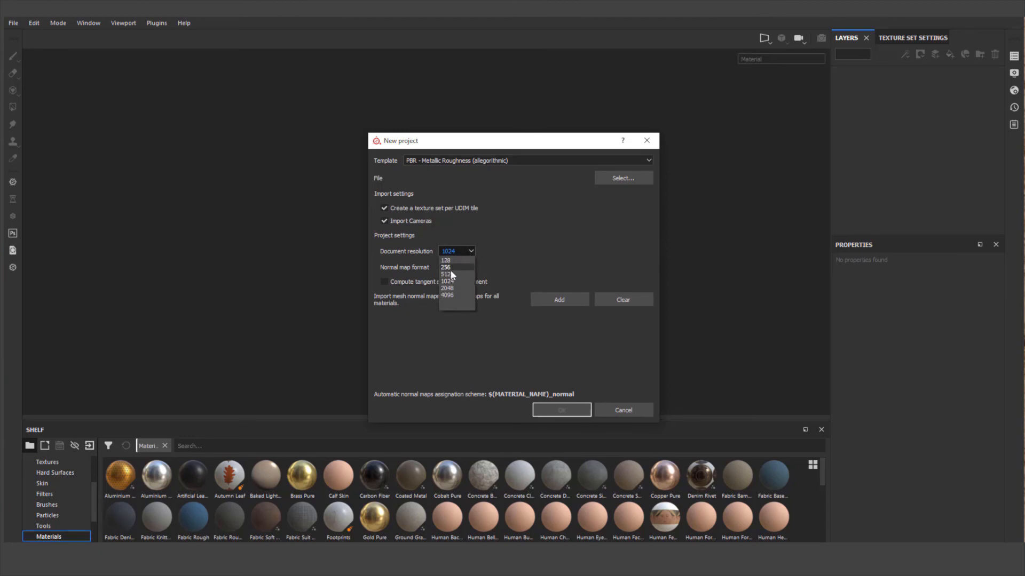
{"action": "left_click", "coordinate": [454, 288]}
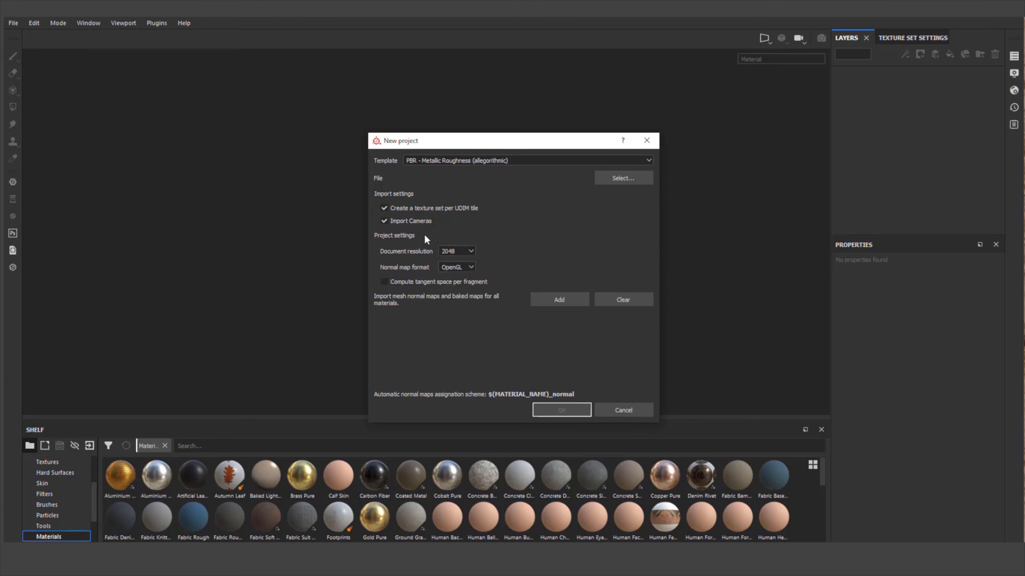
Load the axe_3a mesh file from the Desktop and create the project with it
{"action": "left_click", "coordinate": [623, 179]}
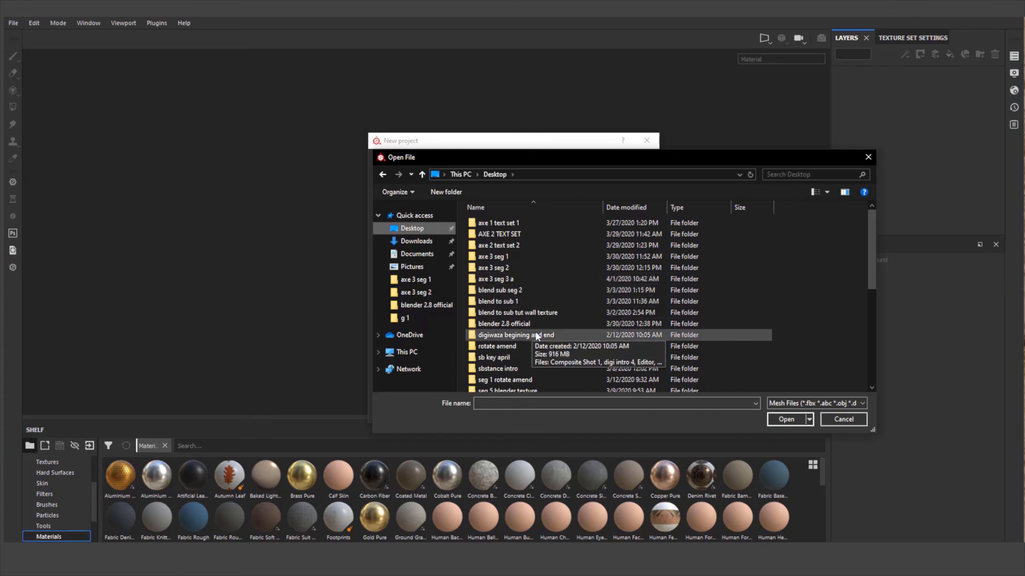
{"action": "scroll", "coordinate": [536, 331], "scroll_direction": "down", "scroll_amount": 7}
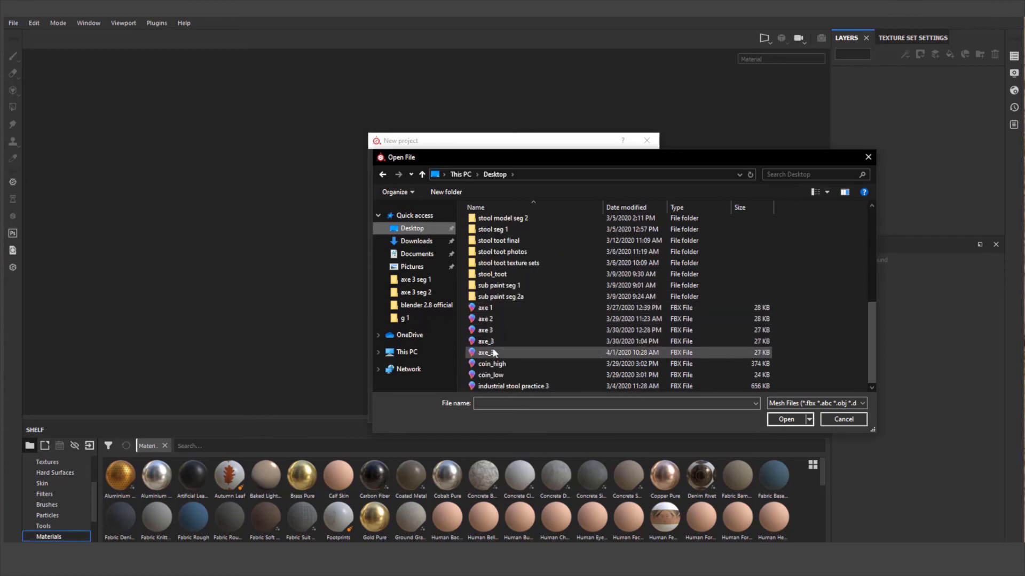
{"action": "left_click", "coordinate": [533, 353]}
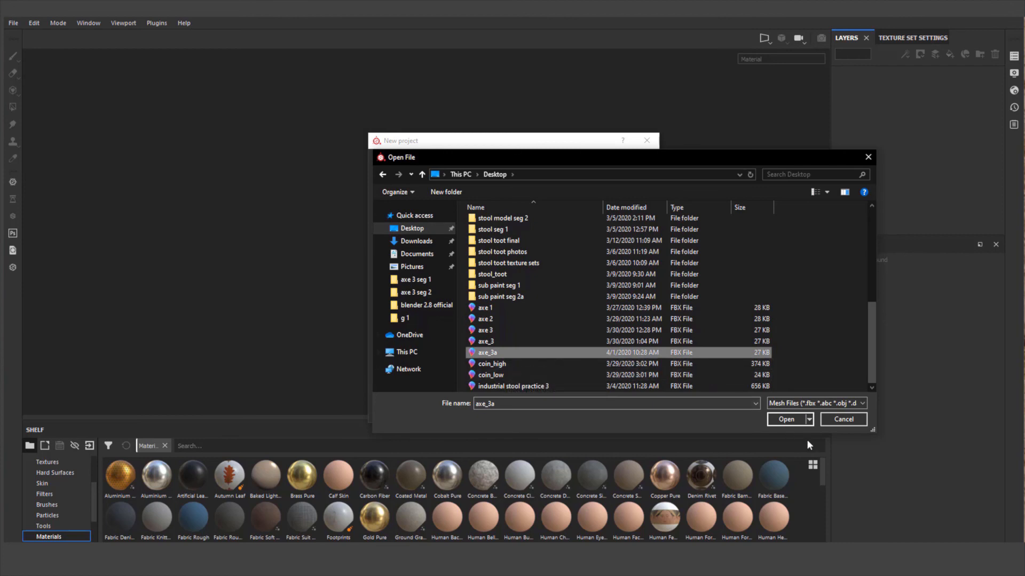
{"action": "left_click", "coordinate": [787, 420]}
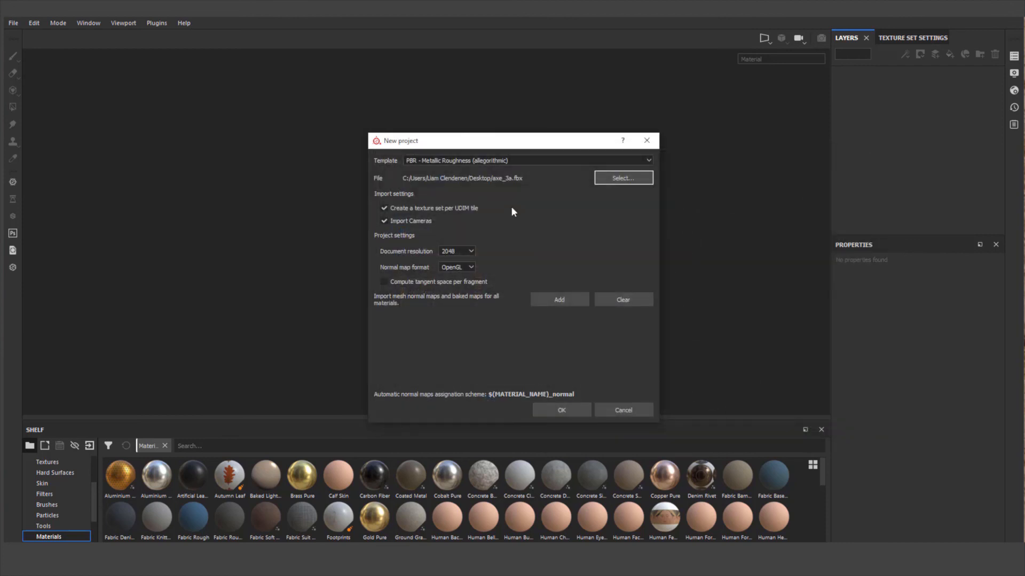
{"action": "left_click", "coordinate": [562, 410]}
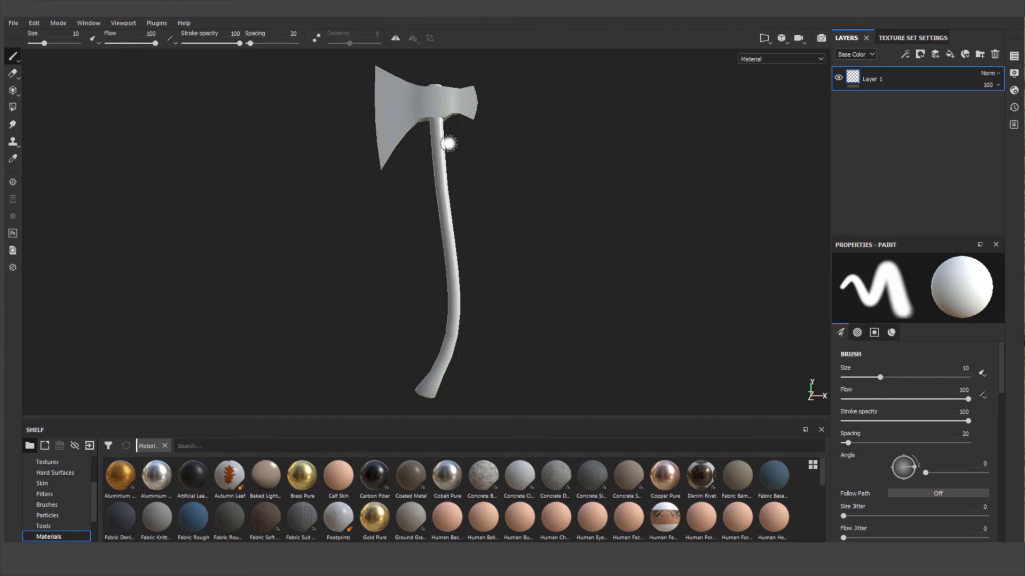
Examine the imported axe model from different angles and distances
{"action": "mouse_move", "coordinate": [450, 155]}
{"action": "left_mouse_down", "text": "alt"}
{"action": "mouse_move", "coordinate": [304, 160]}
{"action": "mouse_move", "coordinate": [446, 156]}
{"action": "mouse_move", "coordinate": [484, 167]}
{"action": "mouse_move", "coordinate": [439, 138]}
{"action": "left_mouse_up", "text": "alt"}
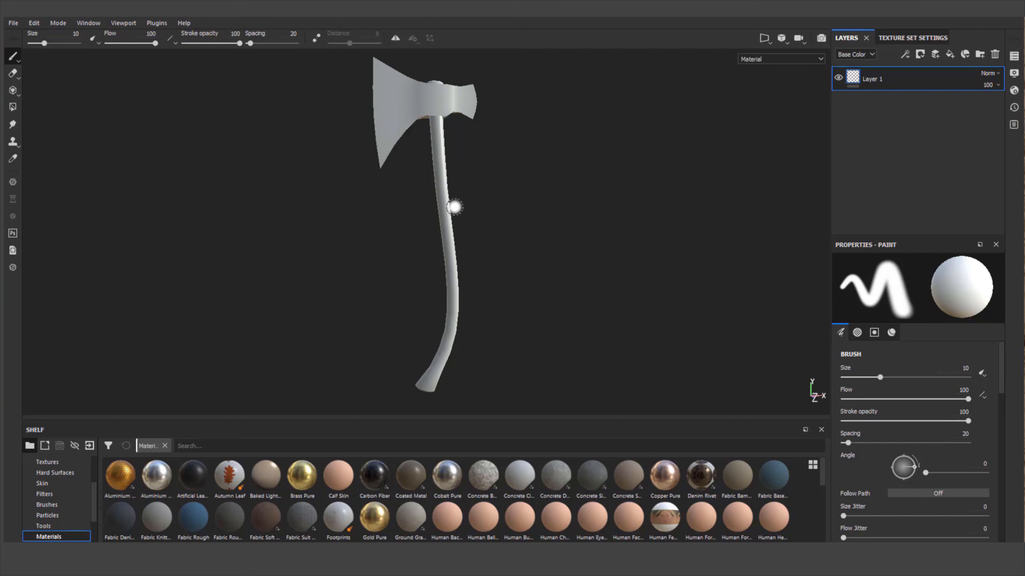
{"action": "key", "text": "alt"}
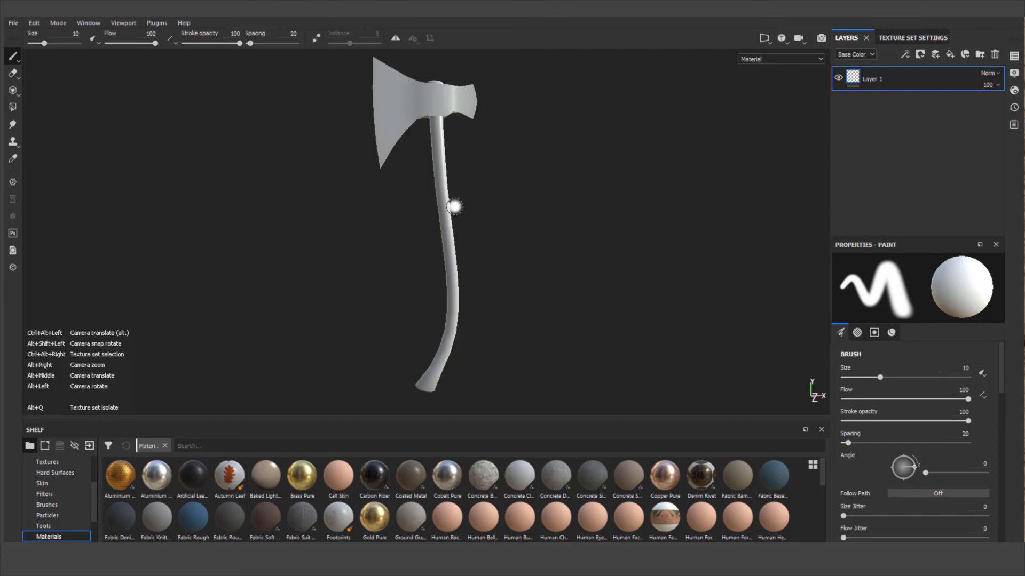
{"action": "mouse_move", "coordinate": [454, 207]}
{"action": "left_mouse_down", "text": "alt"}
{"action": "mouse_move", "coordinate": [456, 217]}
{"action": "mouse_move", "coordinate": [321, 213]}
{"action": "mouse_move", "coordinate": [483, 223]}
{"action": "left_mouse_up", "text": "alt"}
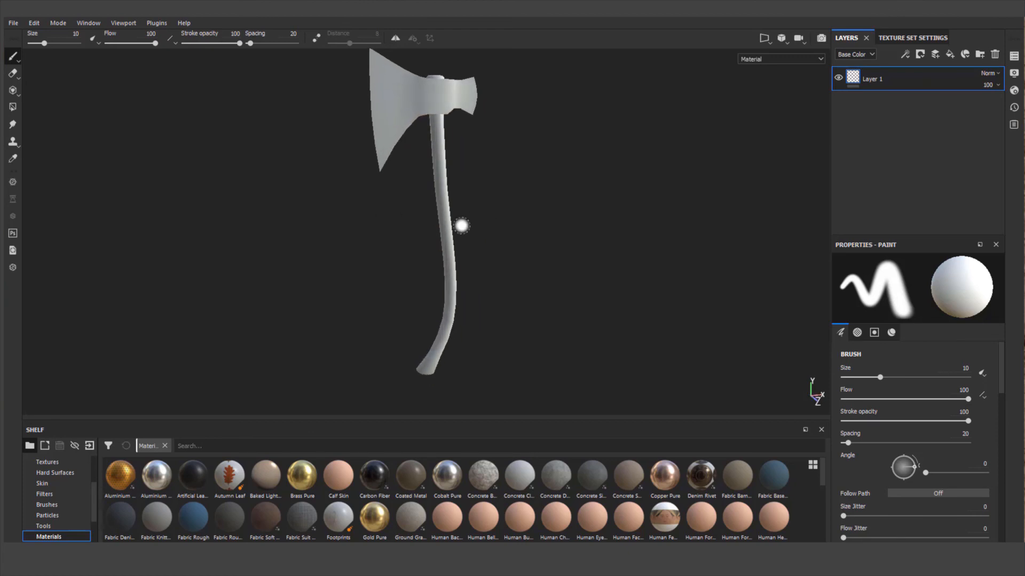
{"action": "middle_click_drag", "start_coordinate": [447, 194], "coordinate": [478, 246], "text": "alt"}
{"action": "scroll", "coordinate": [476, 240], "scroll_direction": "down", "scroll_amount": 1}
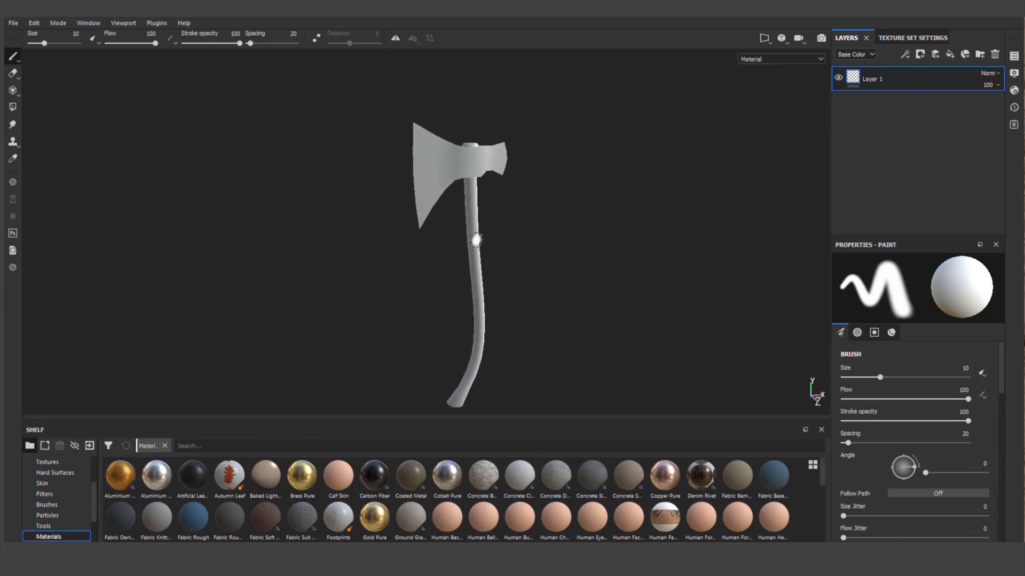
{"action": "scroll", "coordinate": [476, 240], "scroll_direction": "up", "scroll_amount": 3}
{"action": "scroll", "coordinate": [474, 229], "scroll_direction": "down", "scroll_amount": 2}
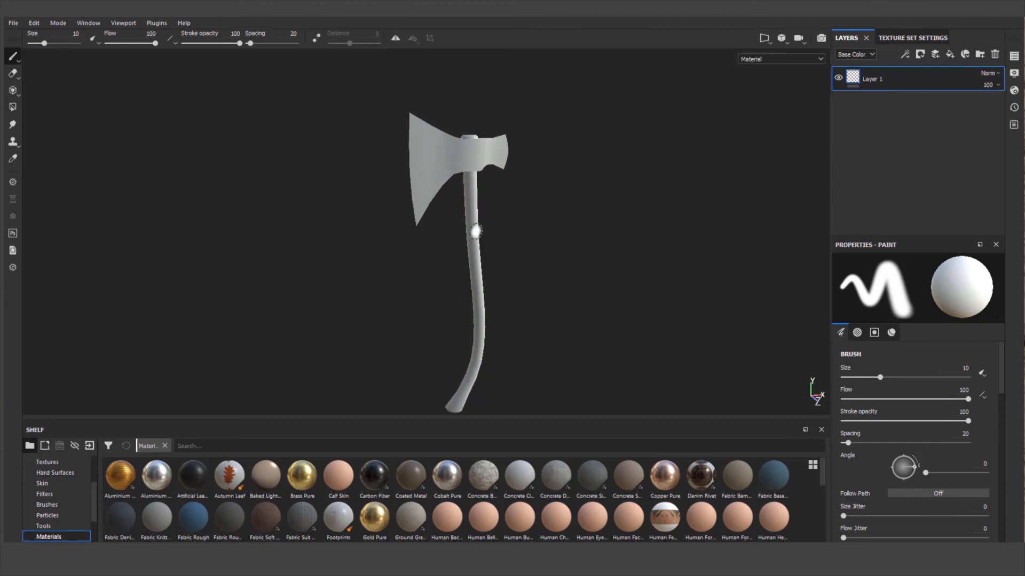
{"action": "scroll", "coordinate": [476, 231], "scroll_direction": "up", "scroll_amount": 2}
{"action": "scroll", "coordinate": [474, 230], "scroll_direction": "down", "scroll_amount": 2}
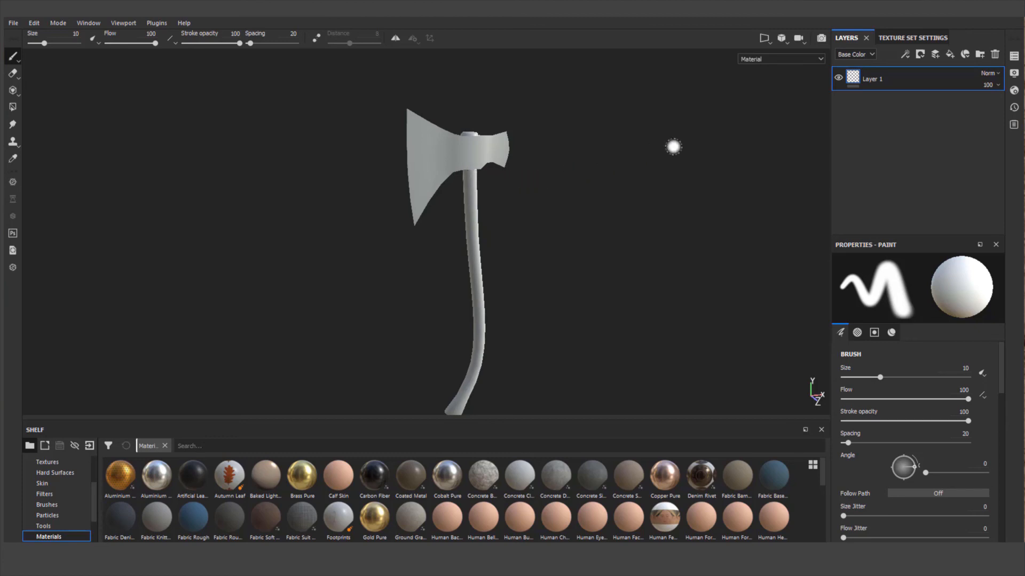
Bake all mesh maps at an output size of 2048, using the low-poly mesh as the high-poly mesh
{"action": "left_click", "coordinate": [905, 39]}
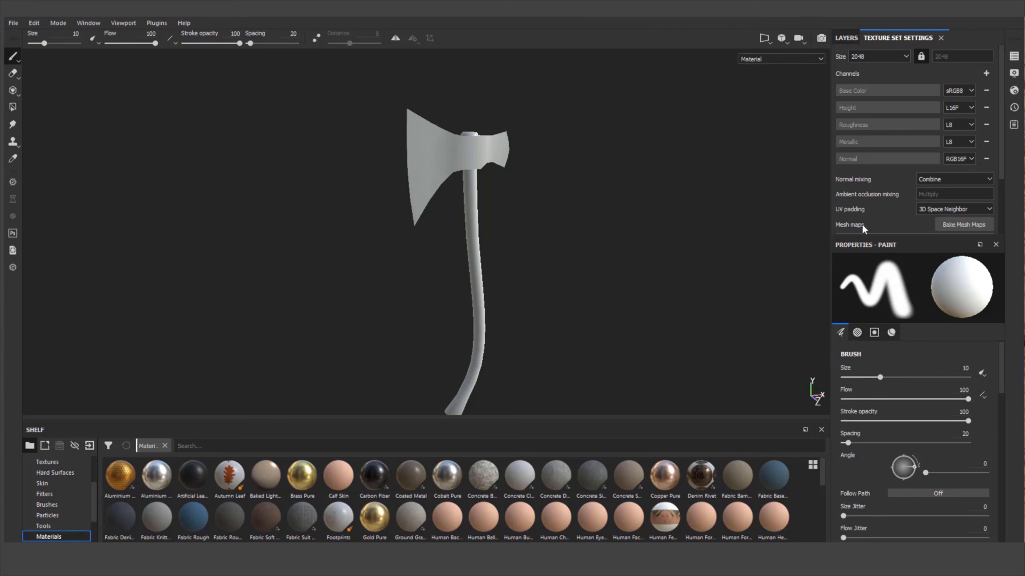
{"action": "scroll", "coordinate": [1002, 171], "scroll_direction": "down", "scroll_amount": 1}
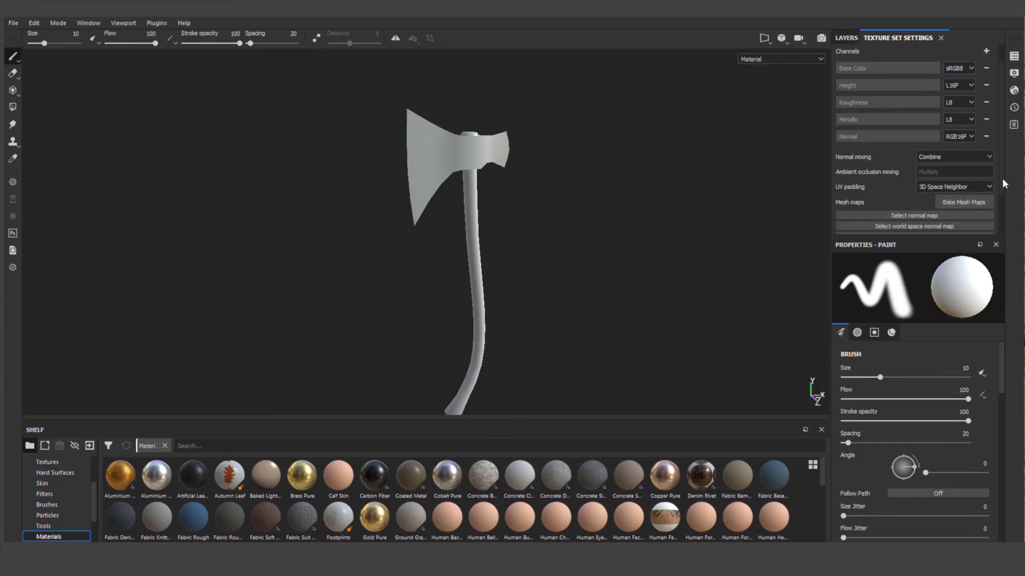
{"action": "scroll", "coordinate": [1004, 173], "scroll_direction": "down", "scroll_amount": 1}
{"action": "left_click", "coordinate": [963, 202]}
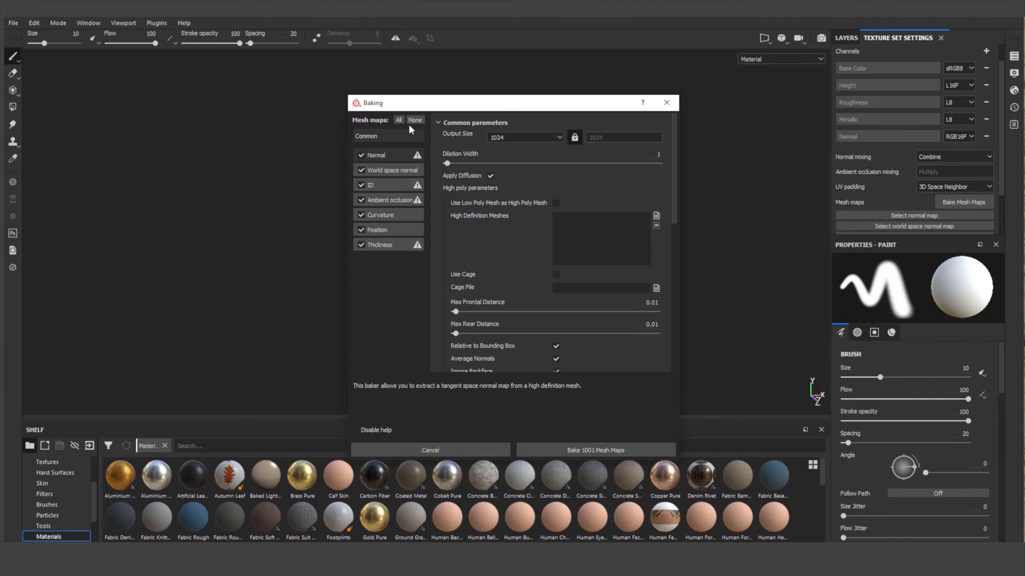
{"action": "left_click", "coordinate": [555, 134]}
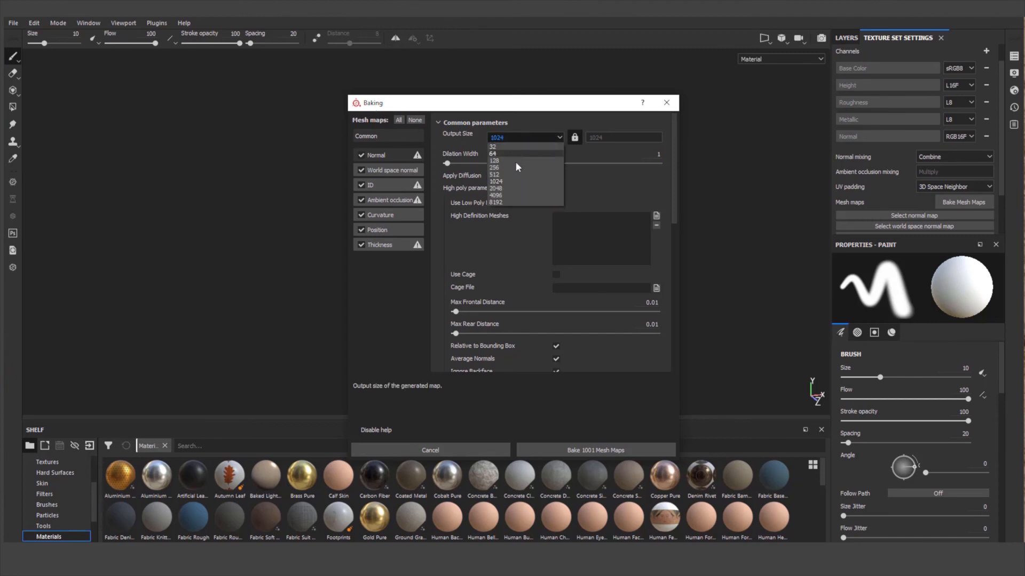
{"action": "left_click", "coordinate": [507, 187]}
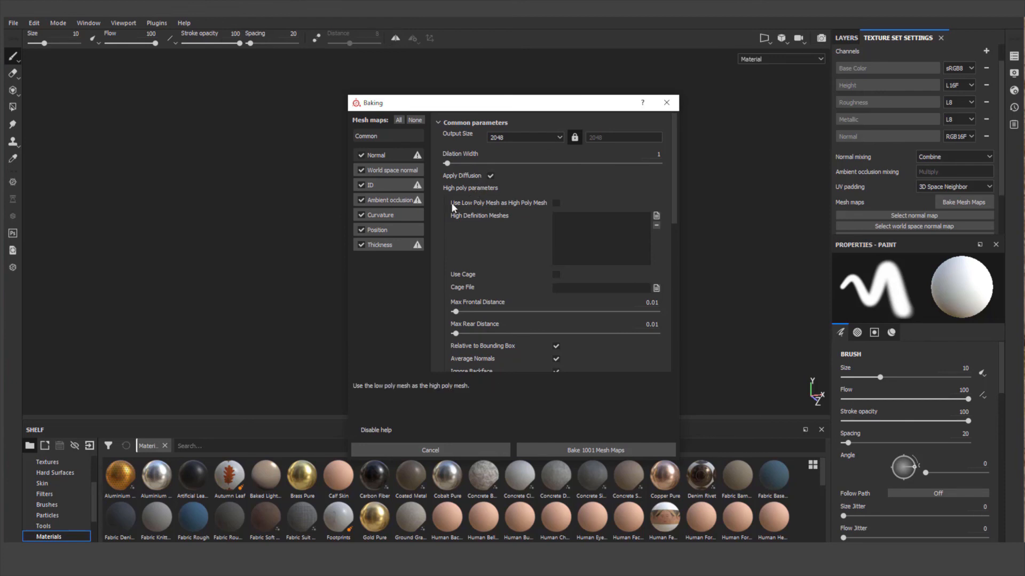
{"action": "left_click", "coordinate": [556, 203]}
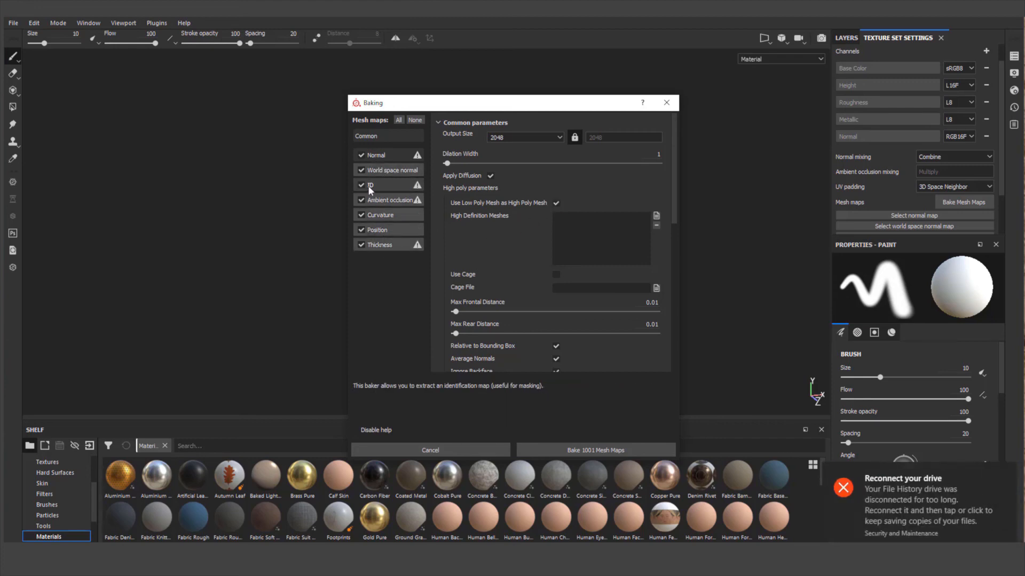
{"action": "left_click", "coordinate": [1006, 472]}
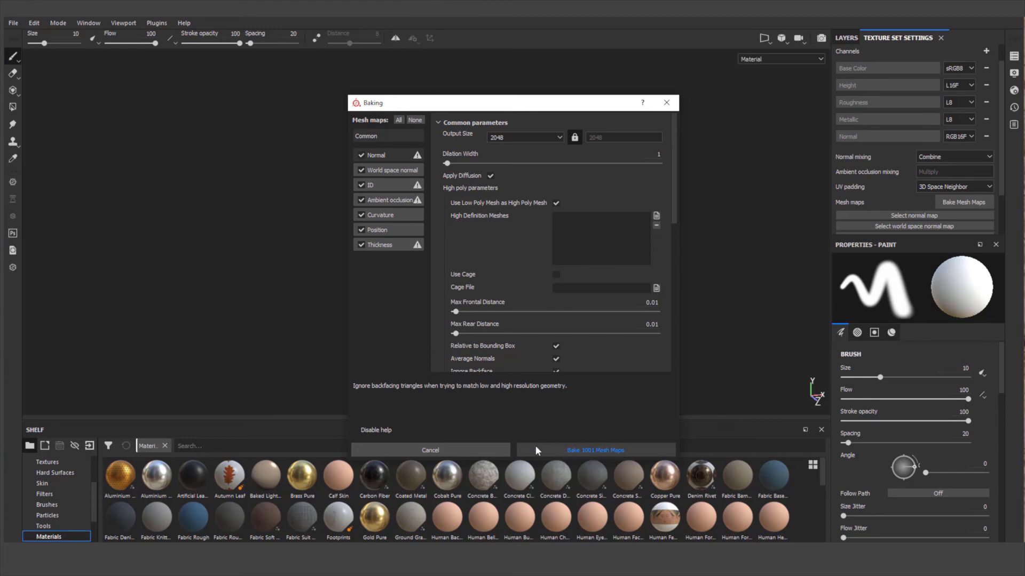
{"action": "left_click", "coordinate": [591, 450]}
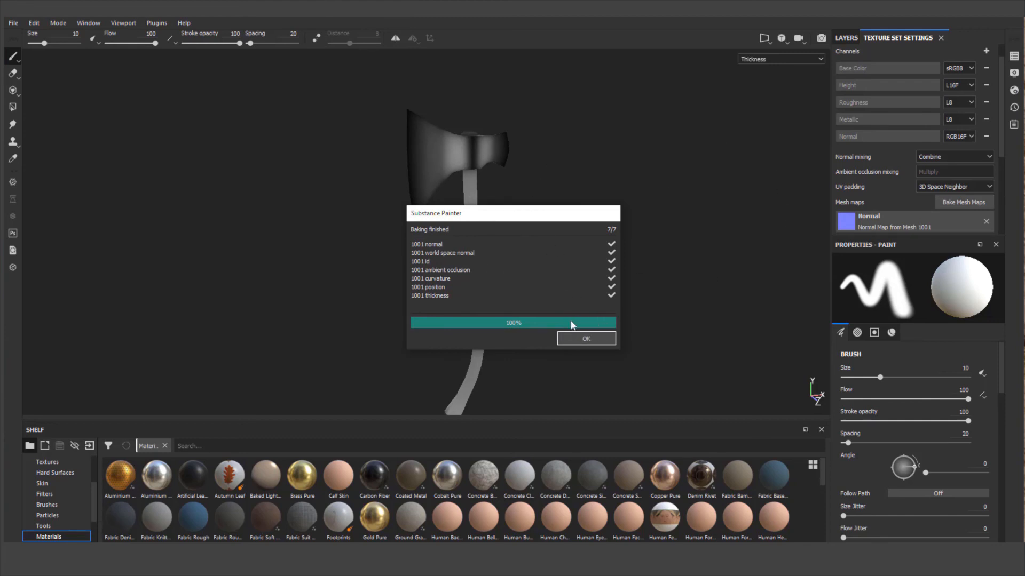
{"action": "left_click", "coordinate": [587, 340]}
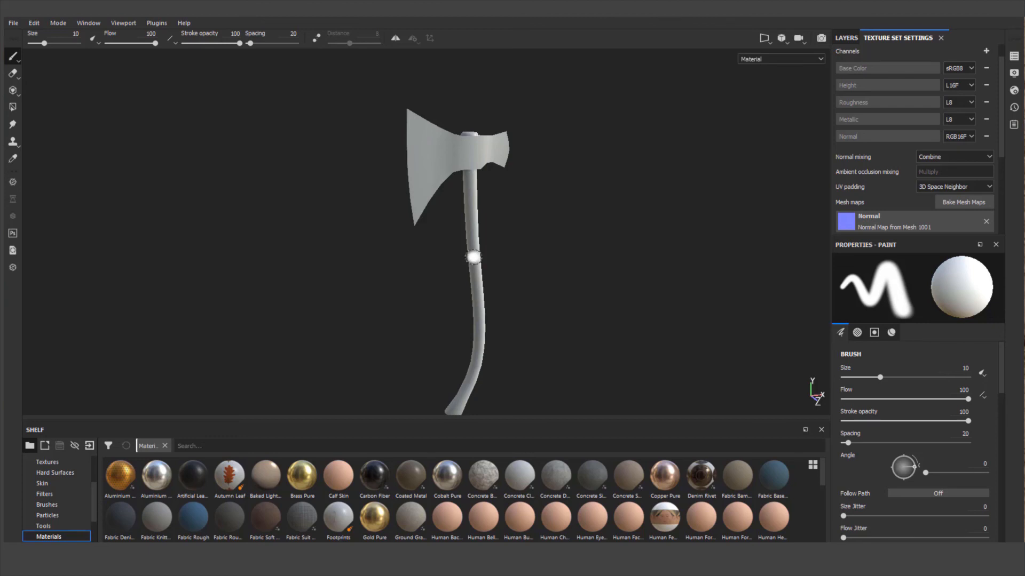
Remove the default Layer 1 from the layer stack
{"action": "left_click", "coordinate": [845, 38]}
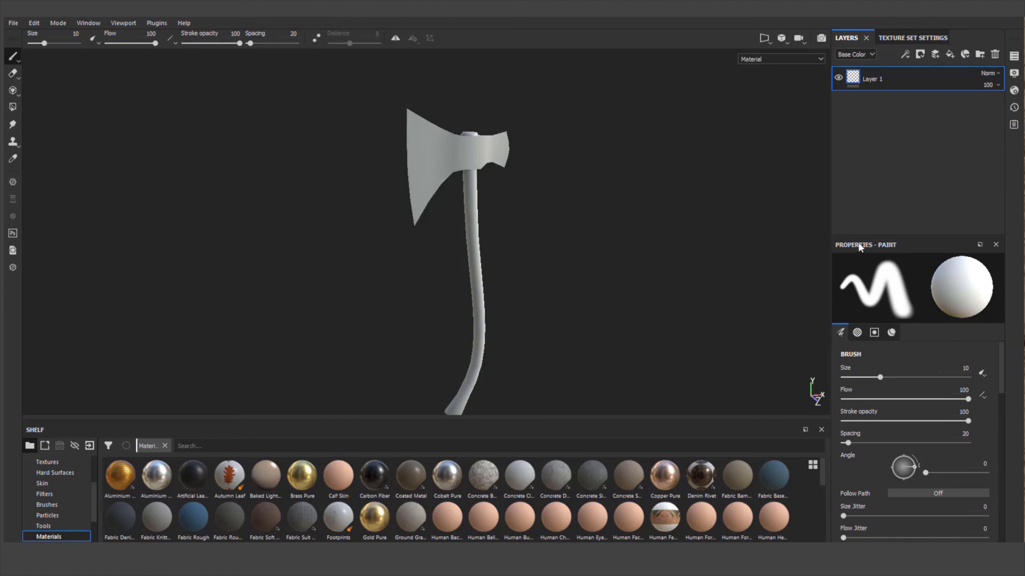
{"action": "double_click", "coordinate": [867, 80]}
{"action": "right_click", "coordinate": [886, 75]}
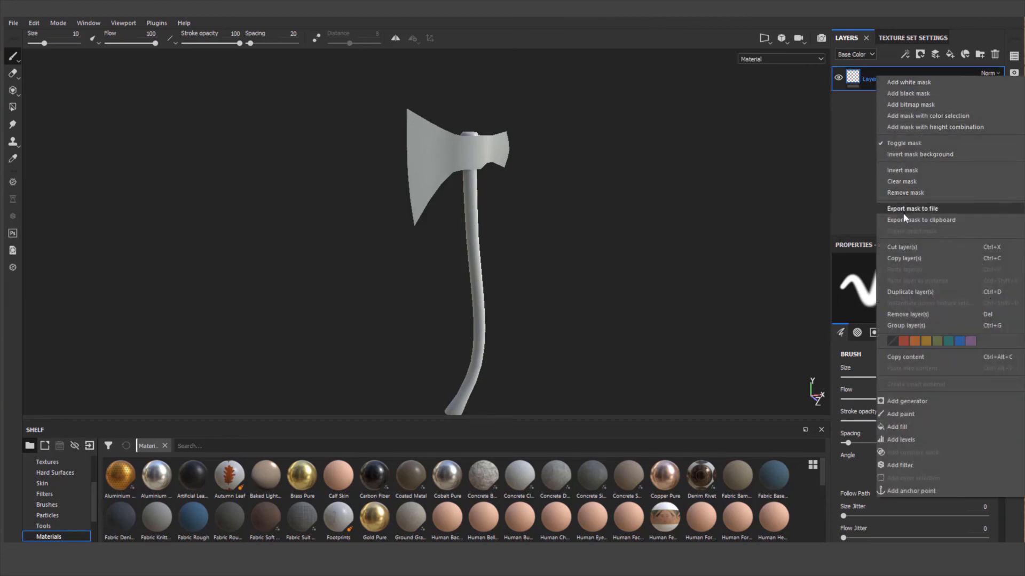
{"action": "left_click", "coordinate": [904, 315]}
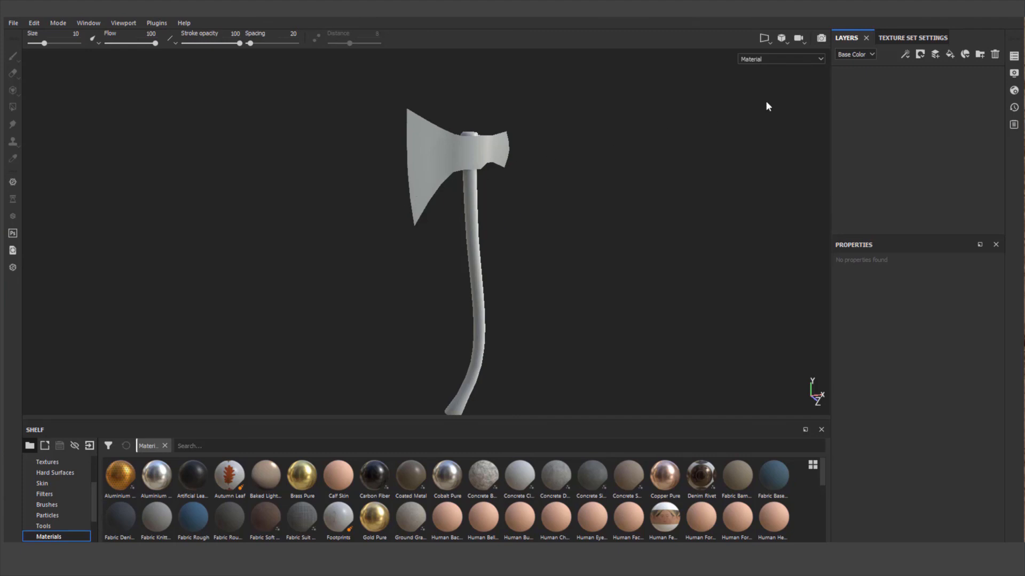
Set the viewport's environment opacity to 100 and environment blur to 0 in the display settings
{"action": "left_click", "coordinate": [1015, 73]}
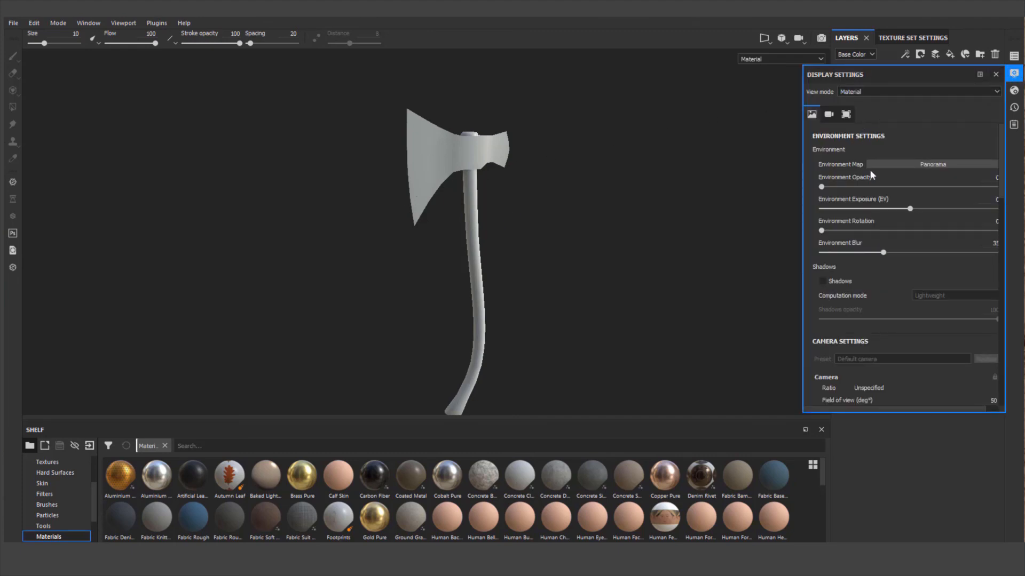
{"action": "left_click_drag", "start_coordinate": [825, 186], "coordinate": [1012, 186]}
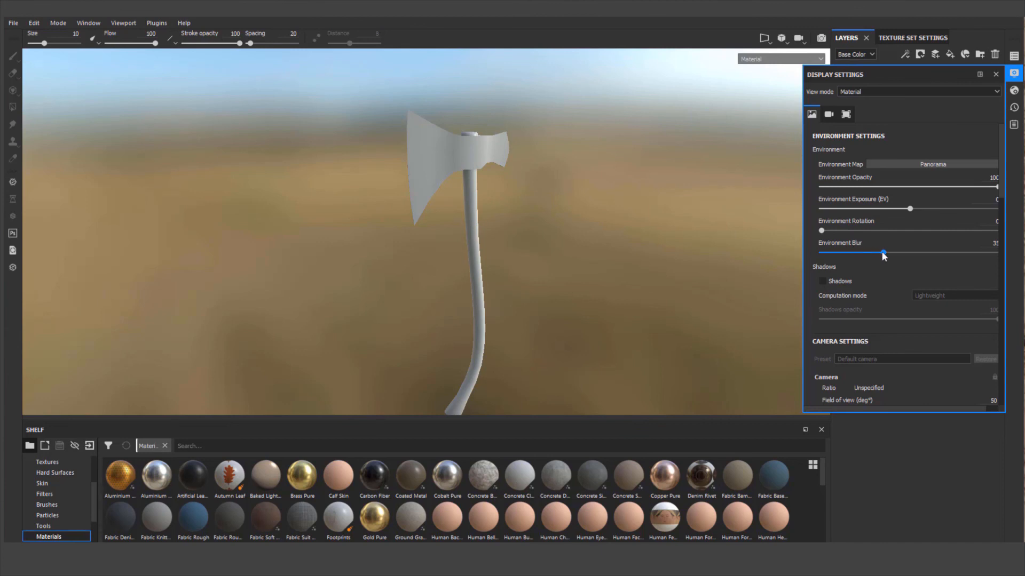
{"action": "left_click_drag", "start_coordinate": [882, 252], "coordinate": [822, 252]}
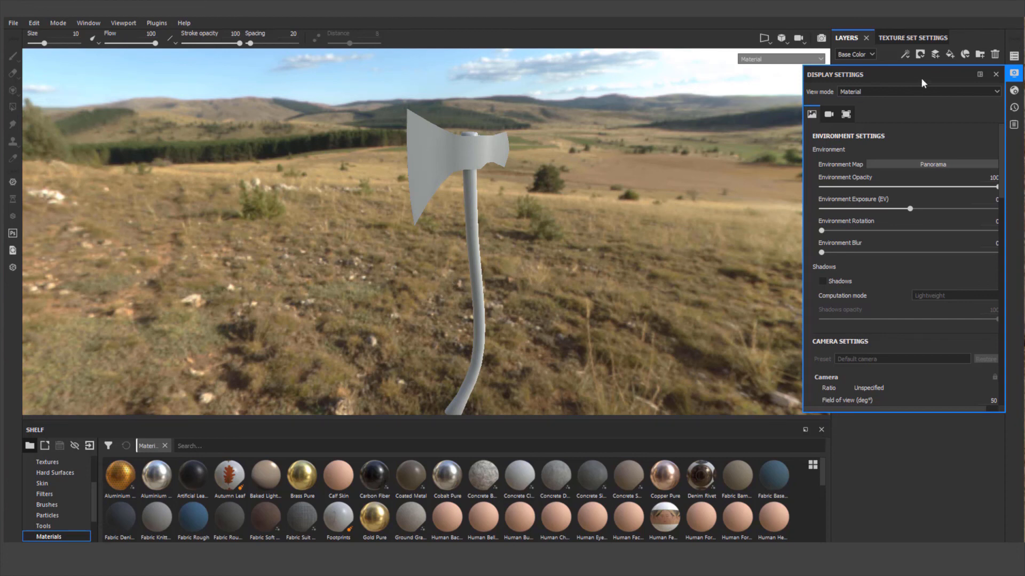
{"action": "left_click", "coordinate": [996, 74]}
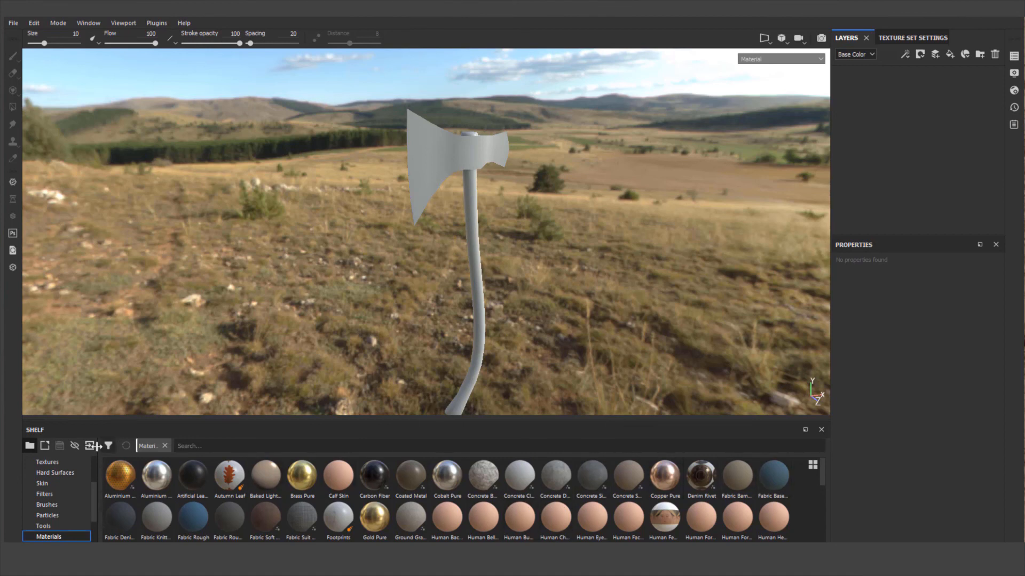
Try the Canopus environment map as the viewport background and lighting for the axe
{"action": "left_click_drag", "start_coordinate": [94, 485], "coordinate": [98, 503]}
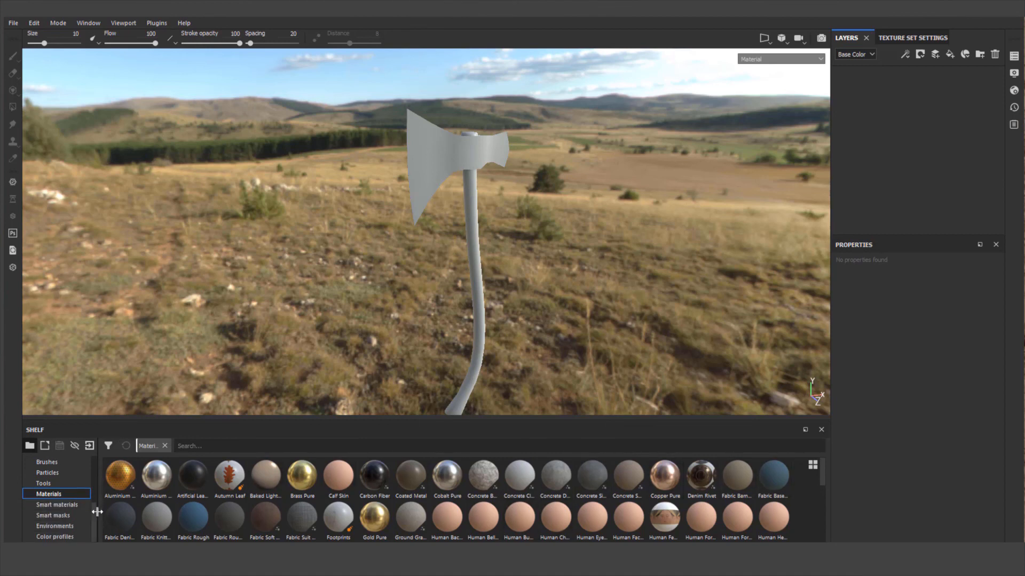
{"action": "left_click", "coordinate": [57, 528]}
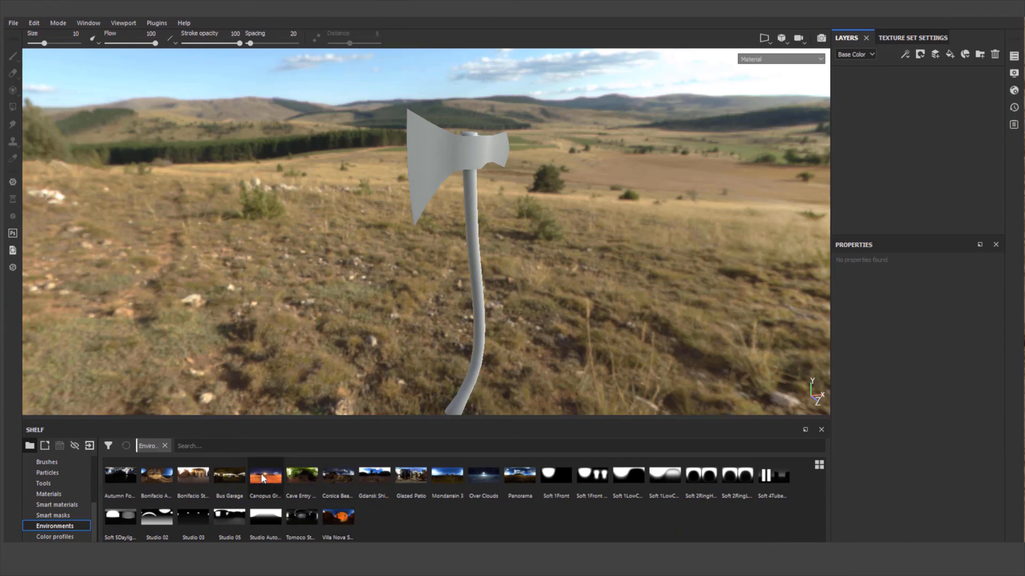
{"action": "left_click_drag", "start_coordinate": [266, 478], "coordinate": [394, 275]}
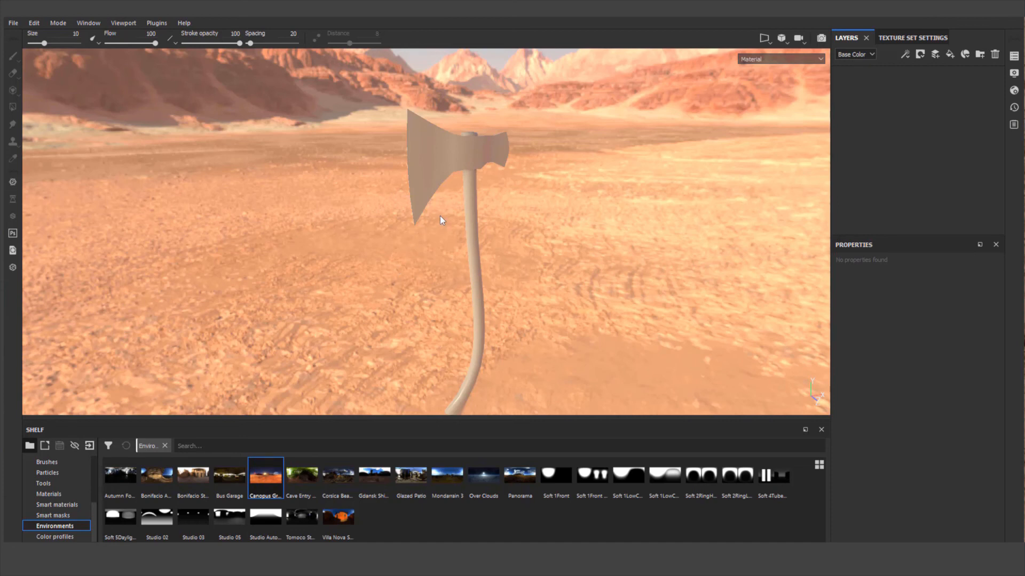
{"action": "right_click_drag", "start_coordinate": [442, 213], "coordinate": [551, 168], "text": "shift"}
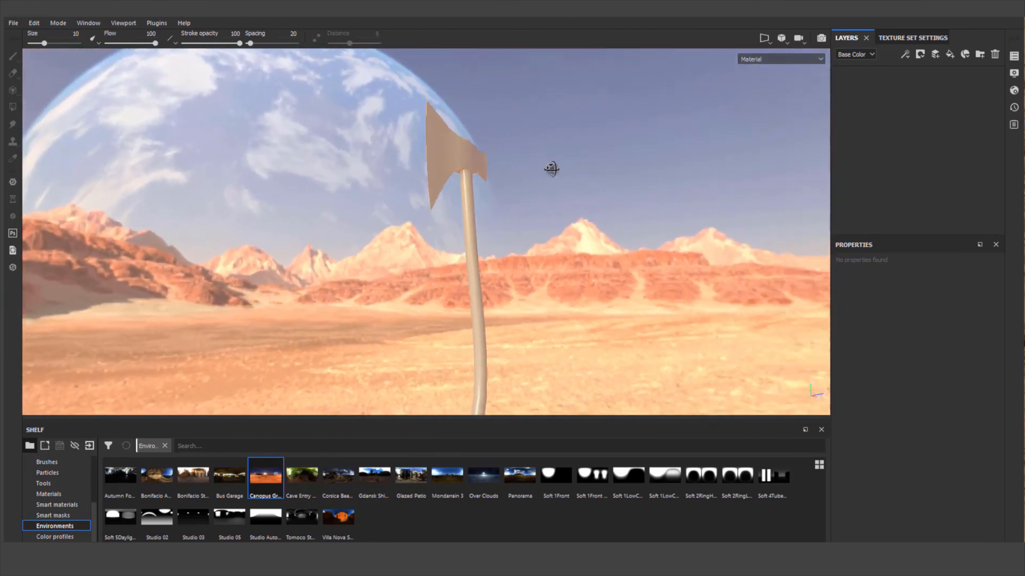
{"action": "left_click_drag", "start_coordinate": [551, 168], "coordinate": [474, 203], "text": "alt"}
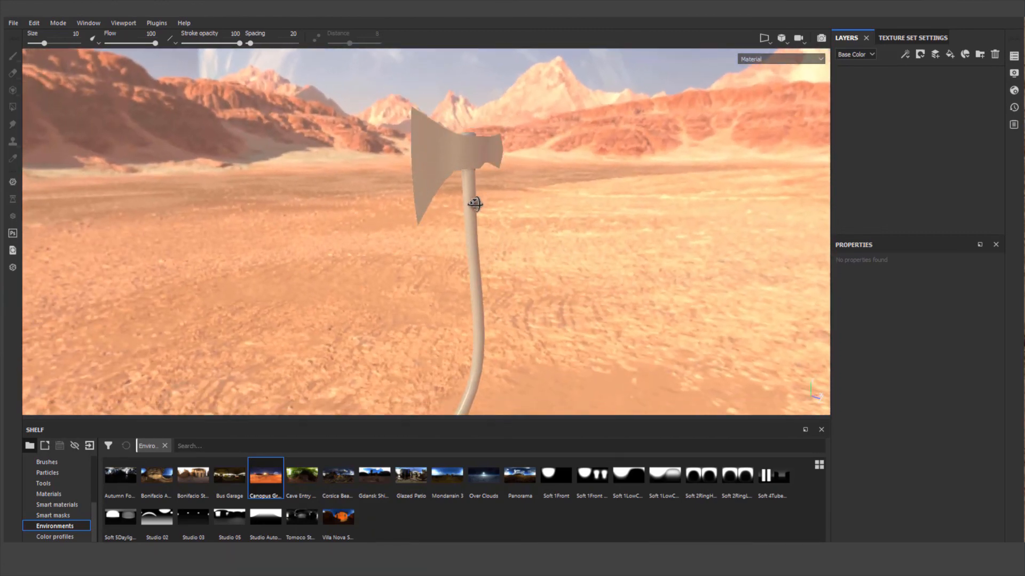
Apply the Corsica Beach environment map to the viewport and rotate the environment behind the axe
{"action": "left_click", "coordinate": [341, 477]}
{"action": "left_click_drag", "start_coordinate": [338, 477], "coordinate": [398, 303]}
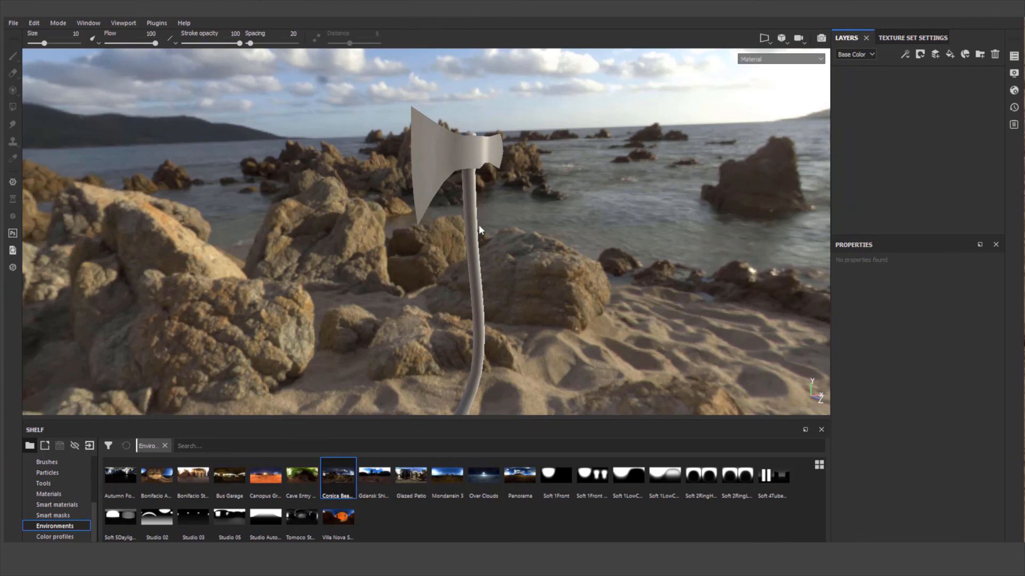
{"action": "right_click_drag", "start_coordinate": [457, 216], "coordinate": [433, 209], "text": "shift"}
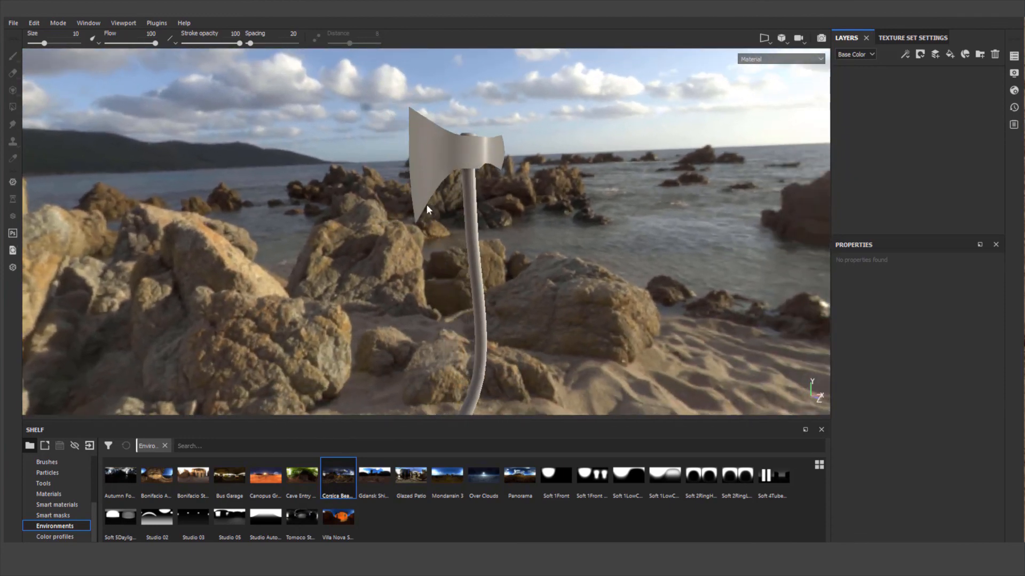
{"action": "right_click_drag", "start_coordinate": [475, 246], "coordinate": [430, 238], "text": "shift"}
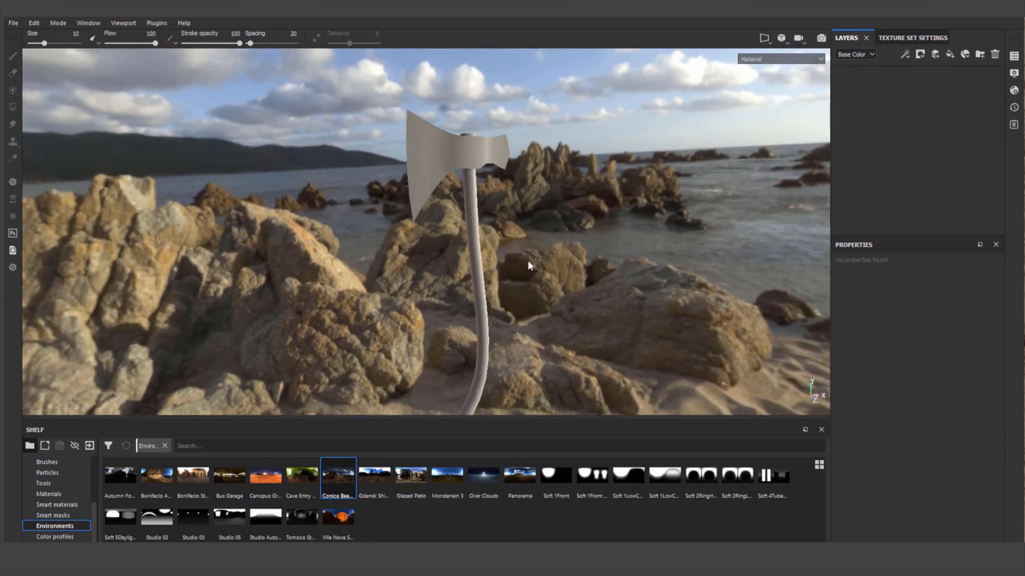
{"action": "left_click", "coordinate": [1014, 73]}
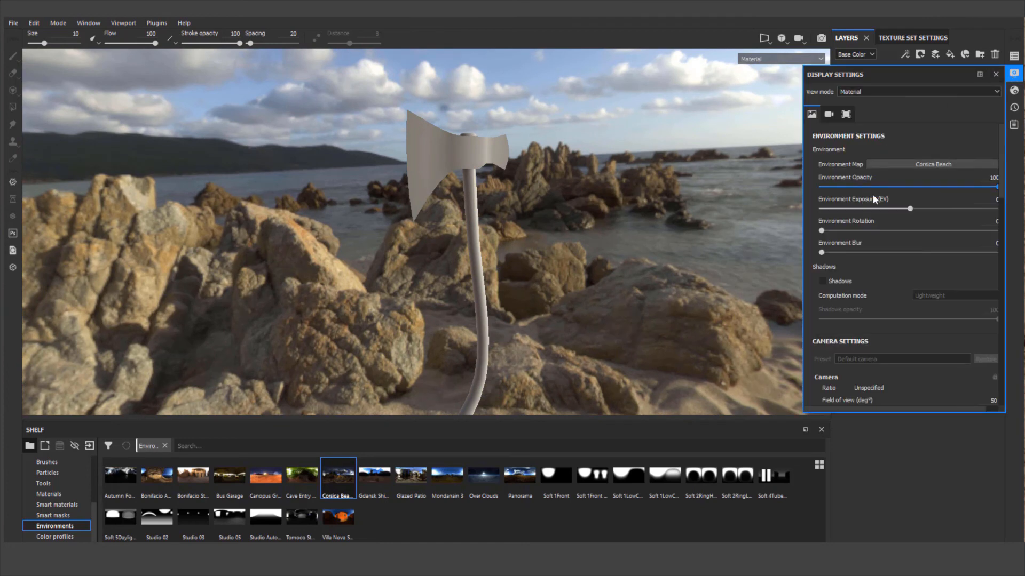
{"action": "left_click", "coordinate": [996, 76]}
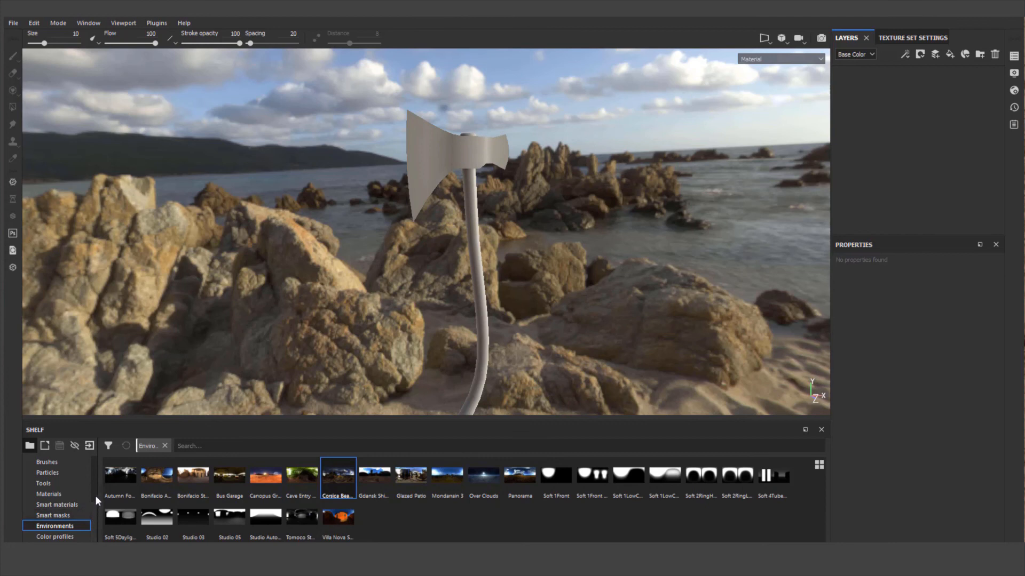
Add the Steel Rust and Wear material to the empty layer stack as a fill layer
{"action": "scroll", "coordinate": [96, 488], "scroll_direction": "up", "scroll_amount": 6}
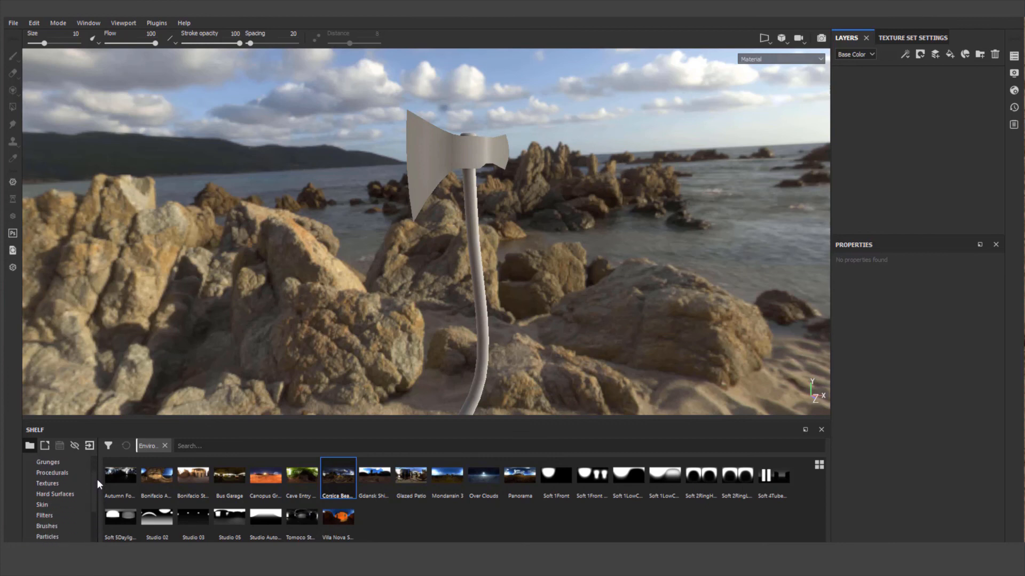
{"action": "scroll", "coordinate": [98, 483], "scroll_direction": "down", "scroll_amount": 2}
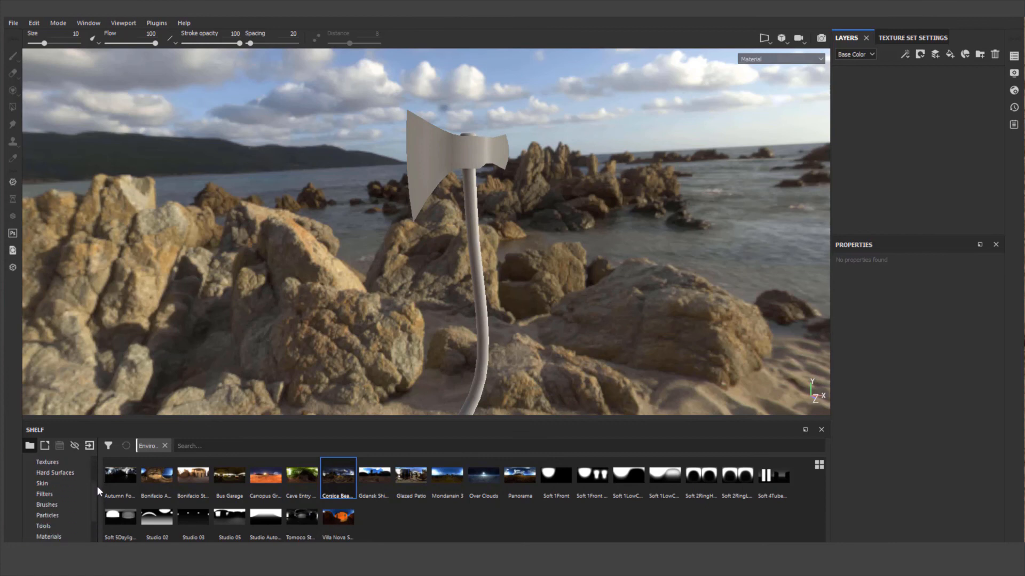
{"action": "left_click", "coordinate": [55, 538]}
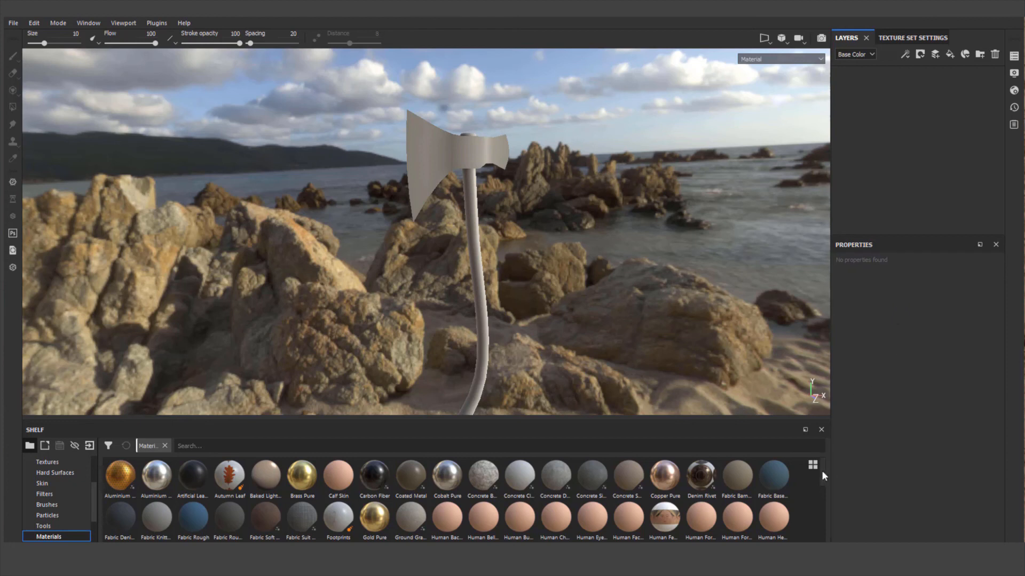
{"action": "left_click_drag", "start_coordinate": [821, 473], "coordinate": [820, 517]}
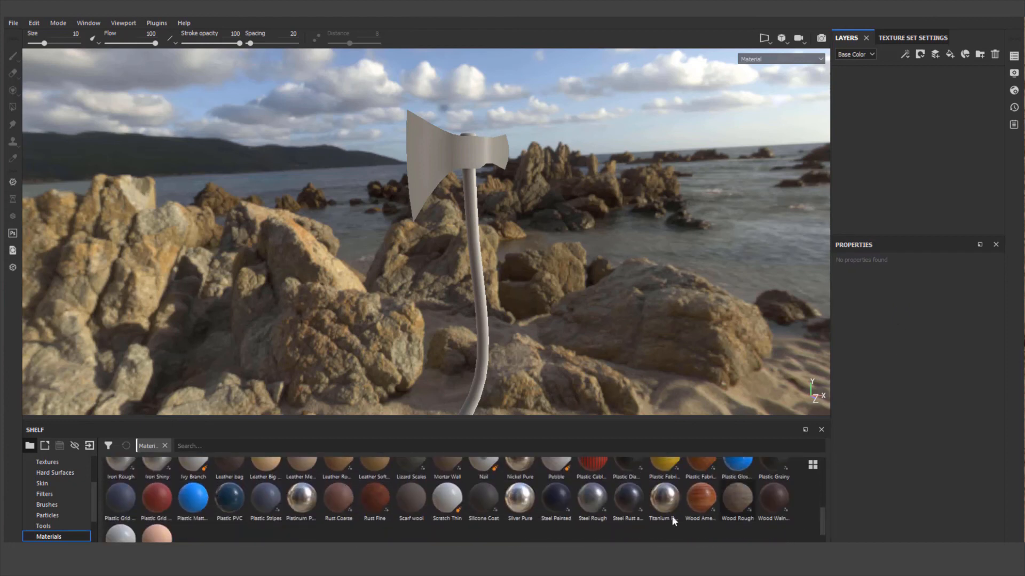
{"action": "mouse_move", "coordinate": [627, 495]}
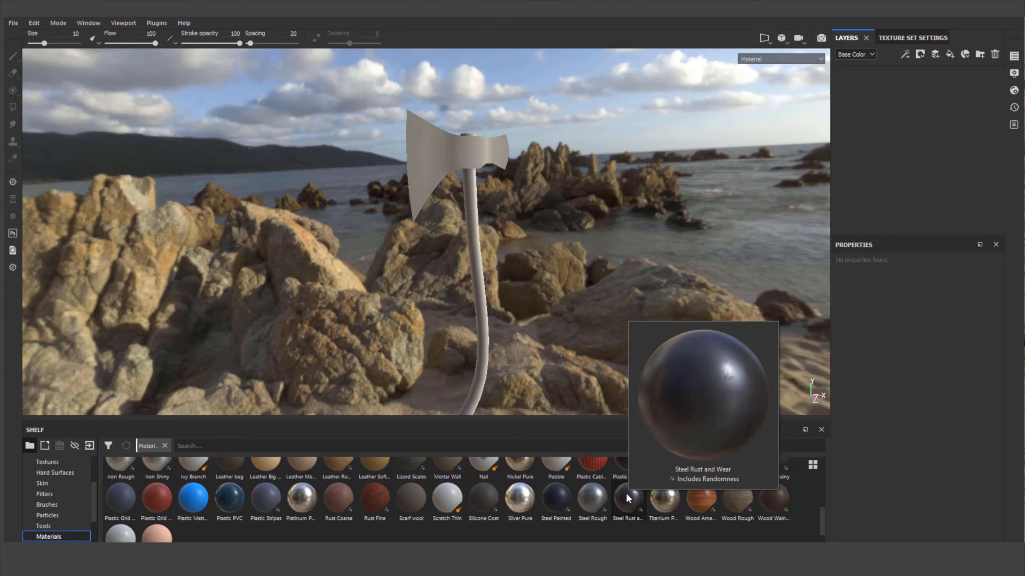
{"action": "left_click", "coordinate": [625, 496]}
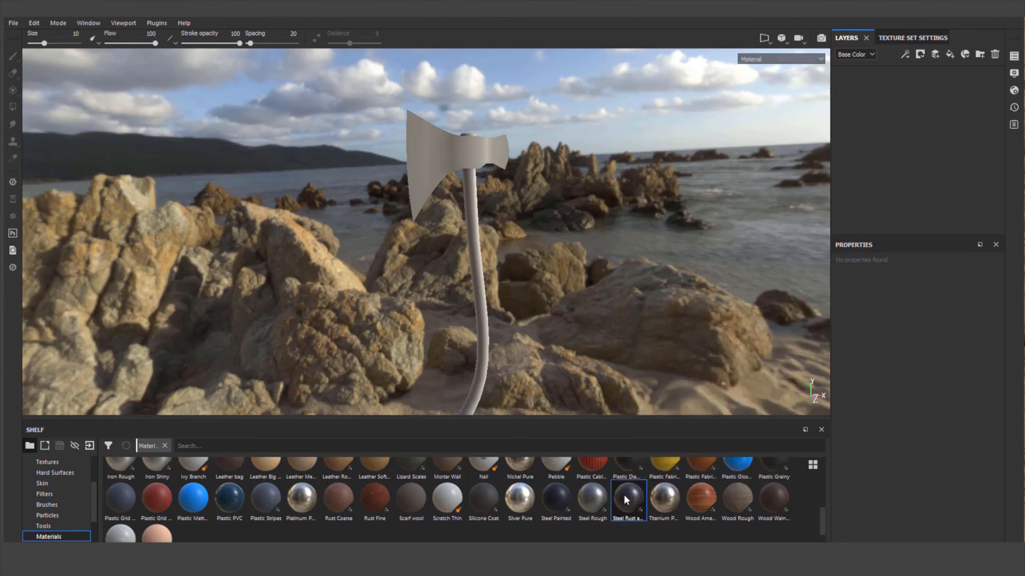
{"action": "left_click_drag", "start_coordinate": [624, 494], "coordinate": [853, 133]}
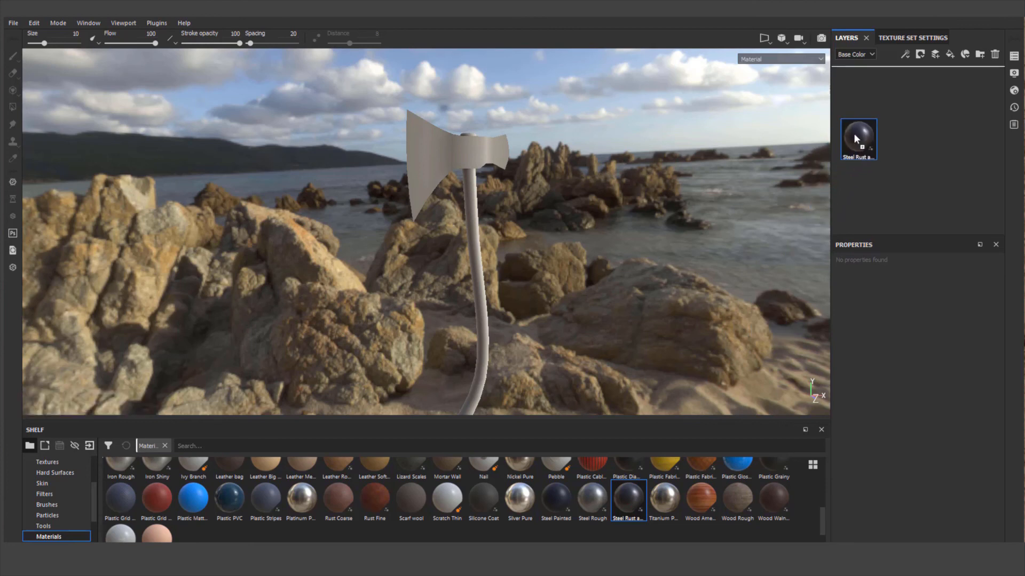
{"action": "left_click_drag", "start_coordinate": [854, 82], "coordinate": [853, 82]}
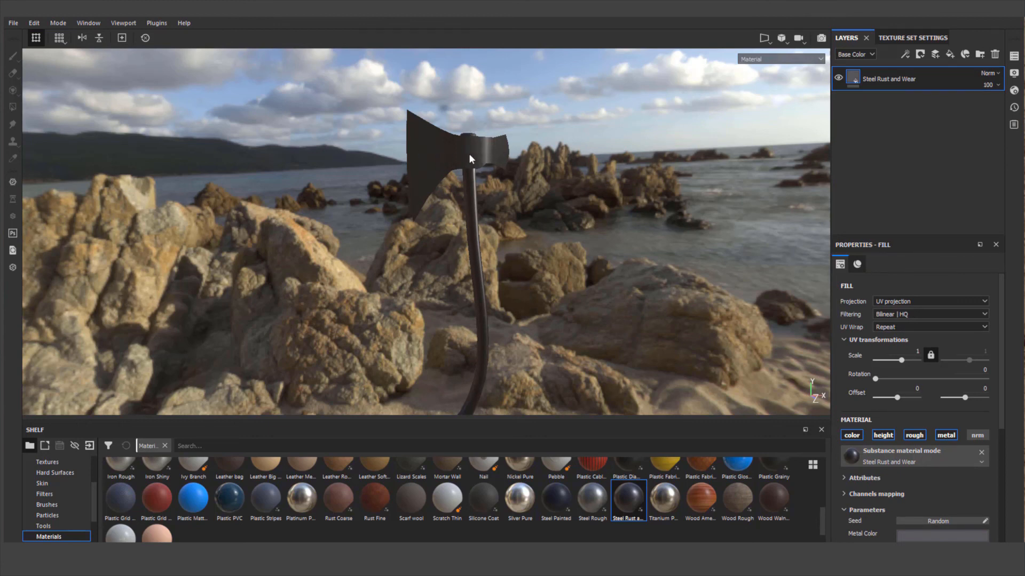
Examine the steel material on the axe head up close and review the fill layer's projection and material channel settings
{"action": "scroll", "coordinate": [469, 154], "scroll_direction": "down", "scroll_amount": 2}
{"action": "scroll", "coordinate": [470, 154], "scroll_direction": "up", "scroll_amount": 7}
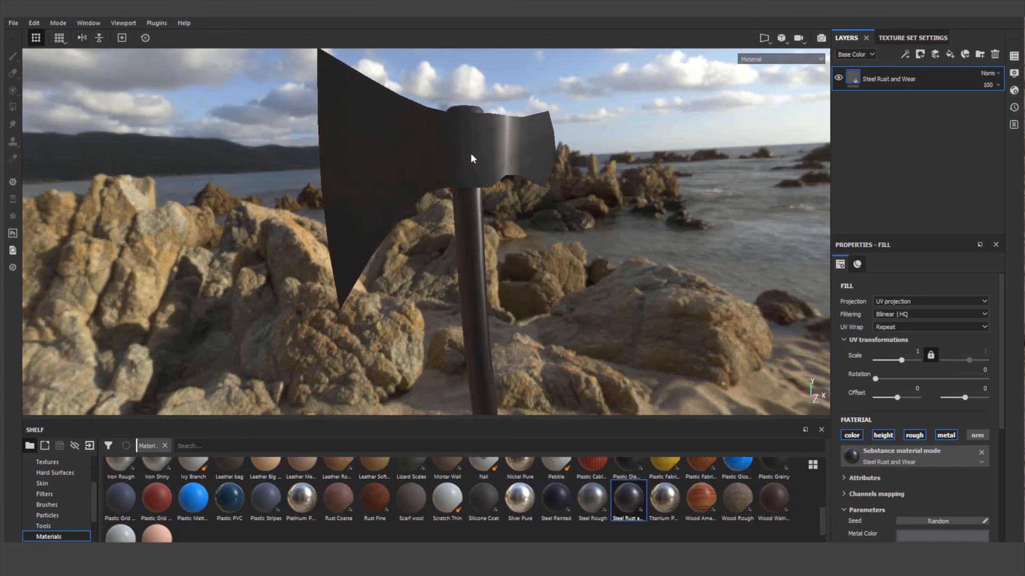
{"action": "mouse_move", "coordinate": [470, 155]}
{"action": "left_mouse_down", "text": "alt"}
{"action": "mouse_move", "coordinate": [455, 186]}
{"action": "mouse_move", "coordinate": [402, 183]}
{"action": "mouse_move", "coordinate": [393, 187]}
{"action": "mouse_move", "coordinate": [411, 187]}
{"action": "mouse_move", "coordinate": [400, 210]}
{"action": "mouse_move", "coordinate": [383, 202]}
{"action": "mouse_move", "coordinate": [423, 200]}
{"action": "left_mouse_up", "text": "alt"}
{"action": "scroll", "coordinate": [411, 184], "scroll_direction": "up", "scroll_amount": 5}
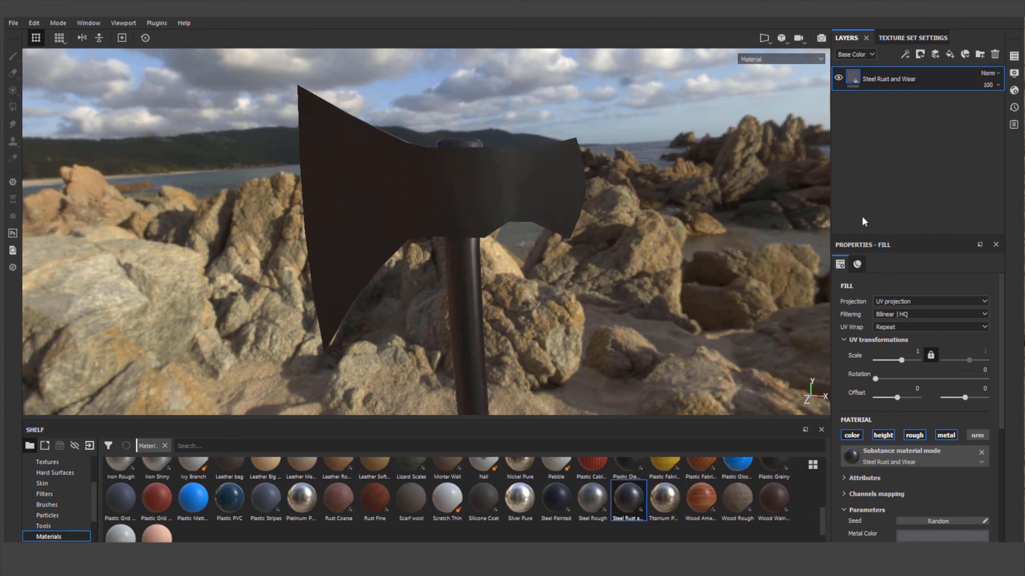
{"action": "scroll", "coordinate": [1001, 315], "scroll_direction": "down", "scroll_amount": 2}
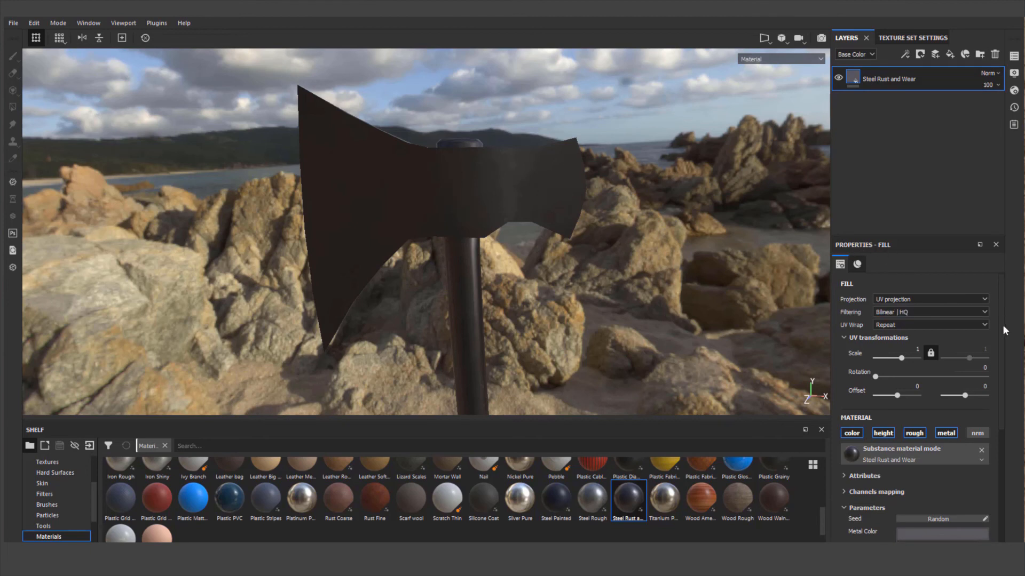
{"action": "scroll", "coordinate": [1001, 341], "scroll_direction": "up", "scroll_amount": 2}
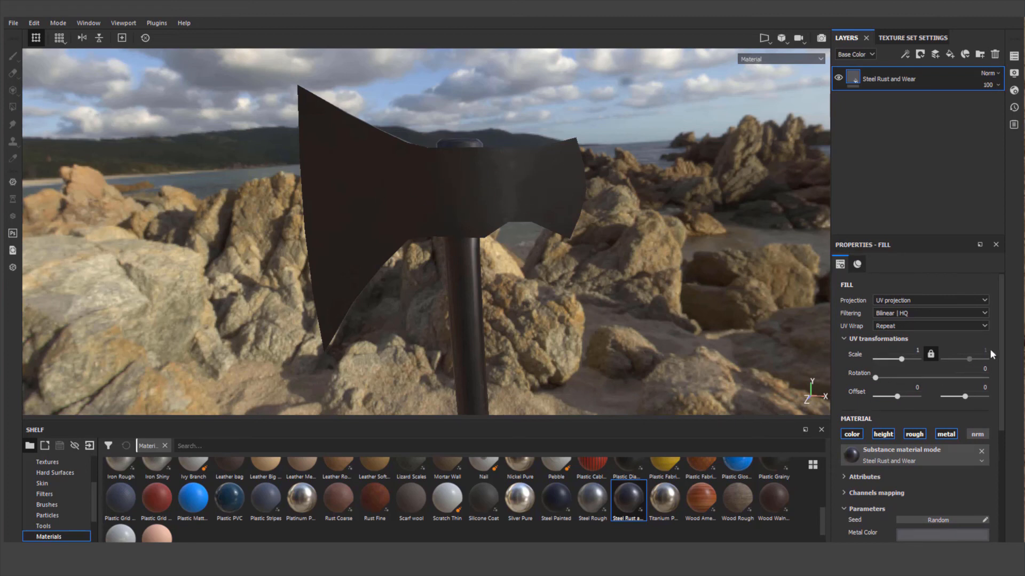
{"action": "left_click_drag", "start_coordinate": [1000, 331], "coordinate": [1000, 377]}
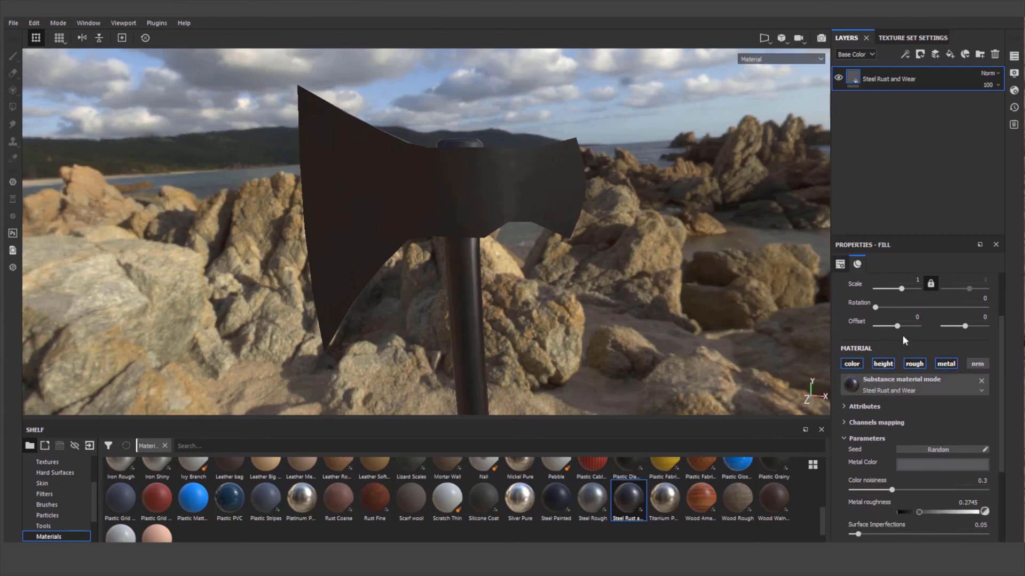
{"action": "left_click", "coordinate": [947, 365]}
Try a near-zero Metal roughness on the Steel Rust and Wear layer, then set it to 0.268
{"action": "left_click_drag", "start_coordinate": [1000, 383], "coordinate": [999, 411]}
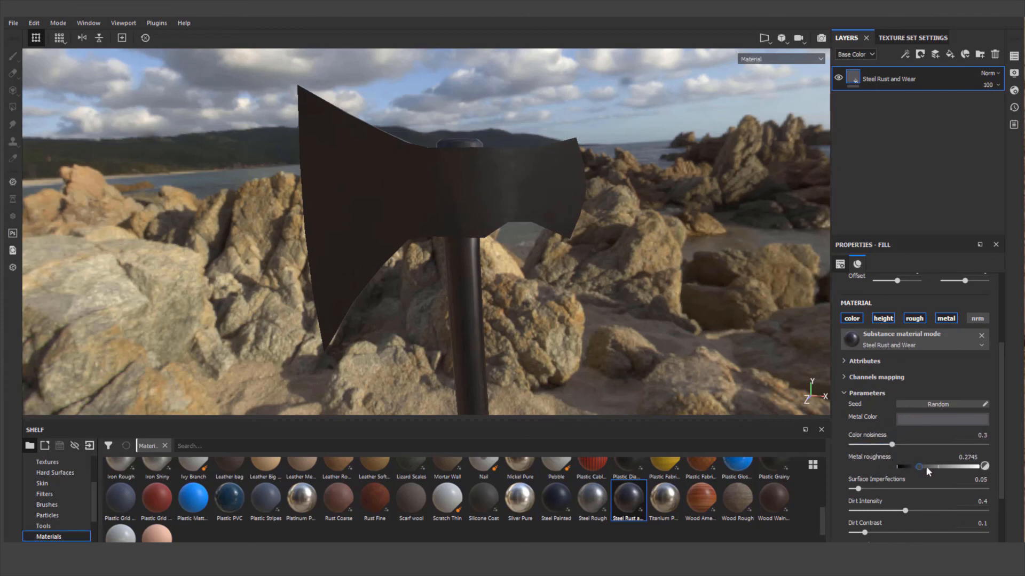
{"action": "left_click_drag", "start_coordinate": [927, 466], "coordinate": [899, 469]}
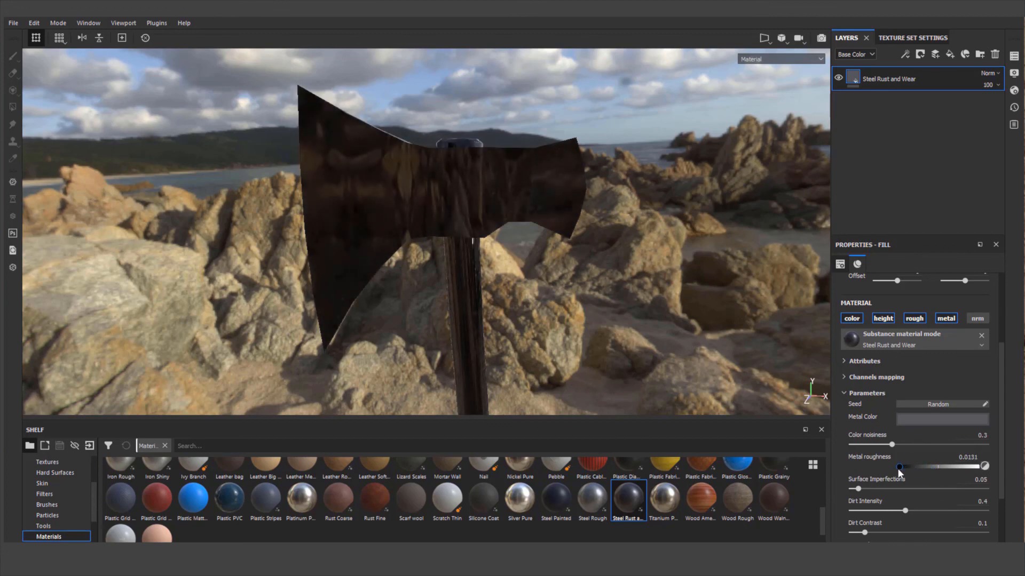
{"action": "left_click_drag", "start_coordinate": [570, 268], "coordinate": [630, 255], "text": "alt"}
{"action": "left_click_drag", "start_coordinate": [586, 258], "coordinate": [575, 258], "text": "alt"}
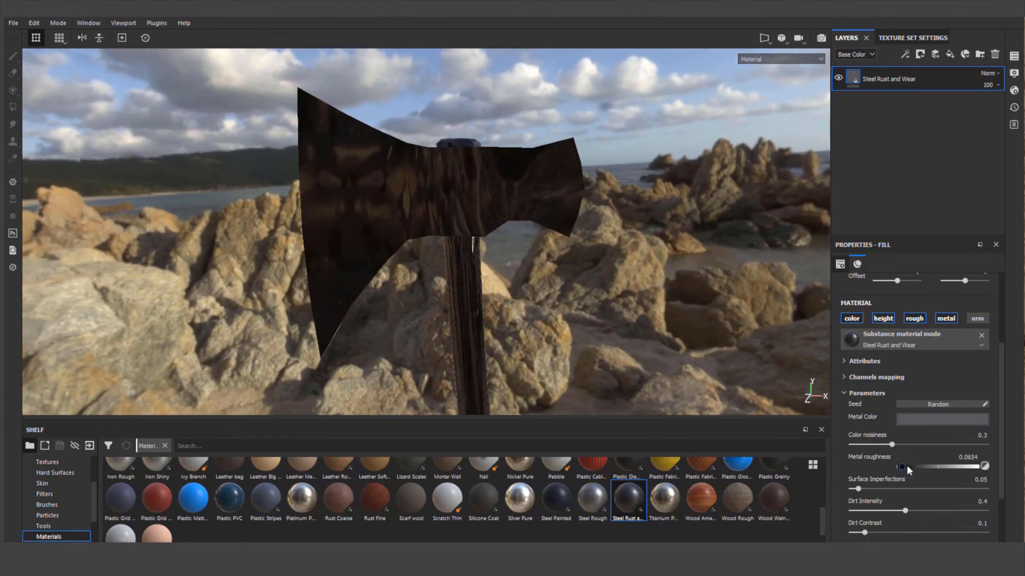
{"action": "left_click_drag", "start_coordinate": [906, 466], "coordinate": [918, 465]}
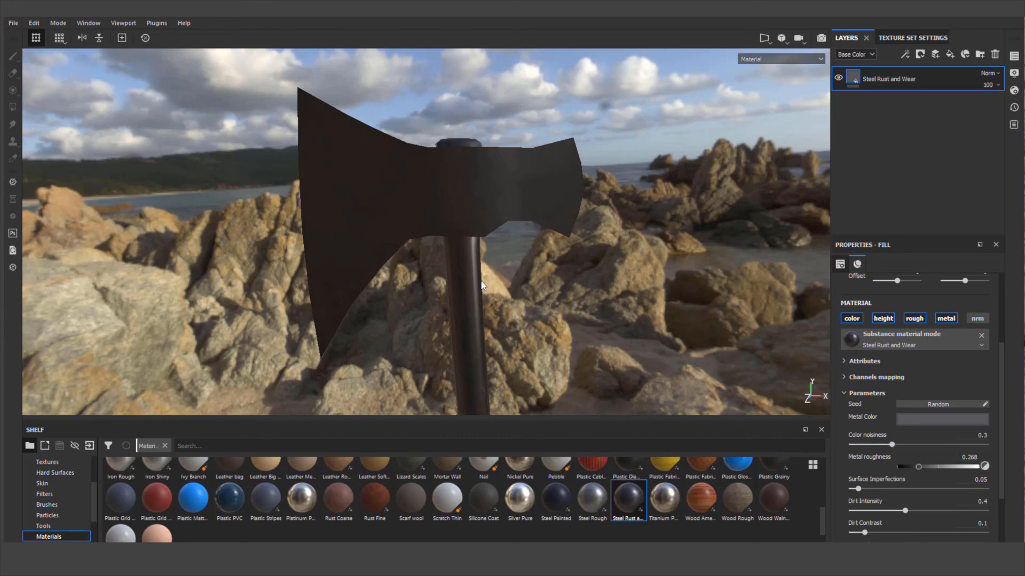
{"action": "mouse_move", "coordinate": [464, 235]}
{"action": "left_mouse_down", "text": "alt"}
{"action": "mouse_move", "coordinate": [402, 235]}
{"action": "mouse_move", "coordinate": [528, 233]}
{"action": "mouse_move", "coordinate": [480, 237]}
{"action": "left_mouse_up", "text": "alt"}
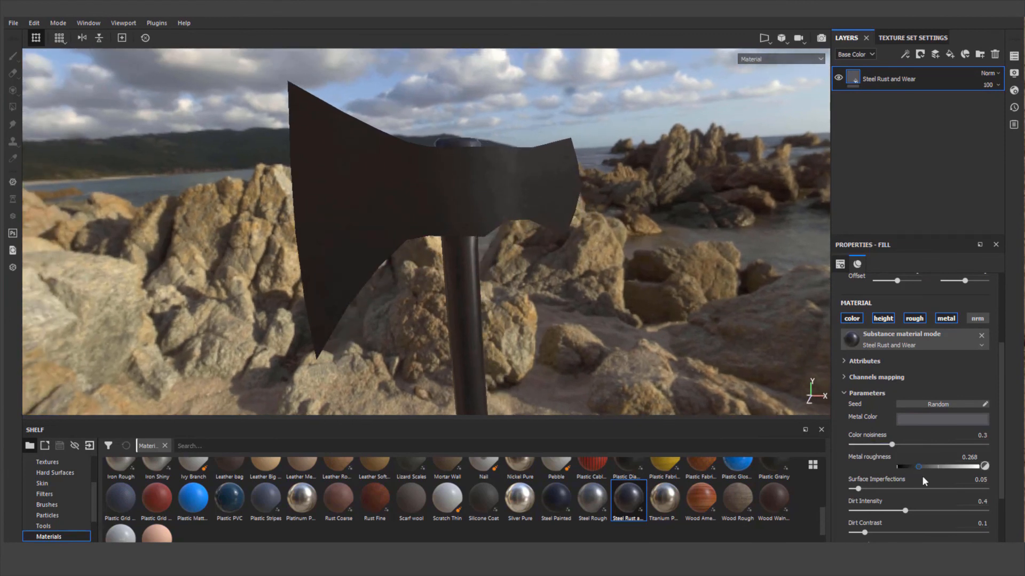
Set the Steel Rust and Wear layer's Surface Imperfections to 0.45 and Rust Intensity to 0.14
{"action": "scroll", "coordinate": [1002, 485], "scroll_direction": "down", "scroll_amount": 3}
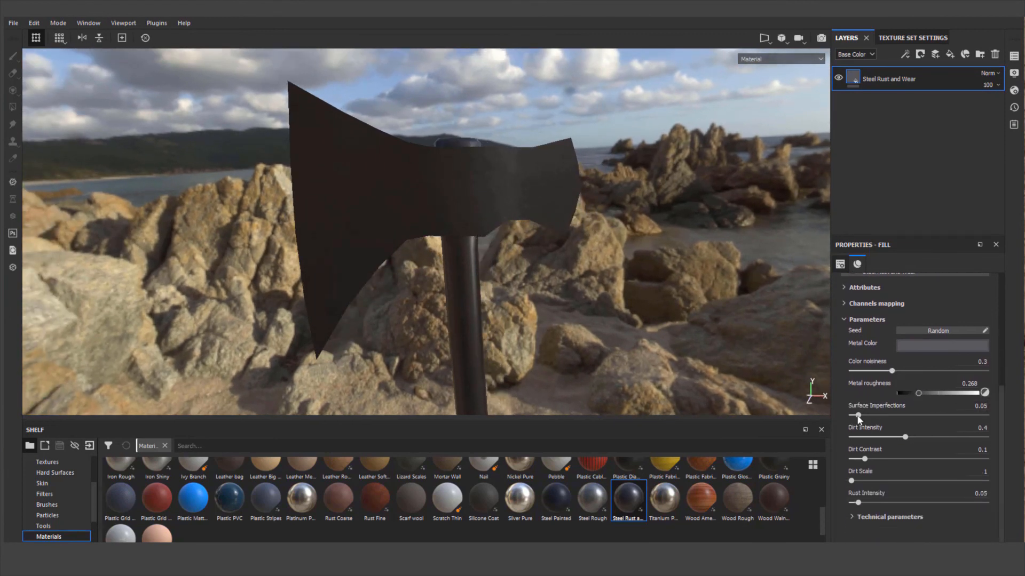
{"action": "left_click_drag", "start_coordinate": [857, 415], "coordinate": [979, 416]}
{"action": "mouse_move", "coordinate": [507, 213]}
{"action": "left_mouse_down", "text": "alt"}
{"action": "mouse_move", "coordinate": [531, 210]}
{"action": "mouse_move", "coordinate": [517, 199]}
{"action": "left_mouse_up", "text": "alt"}
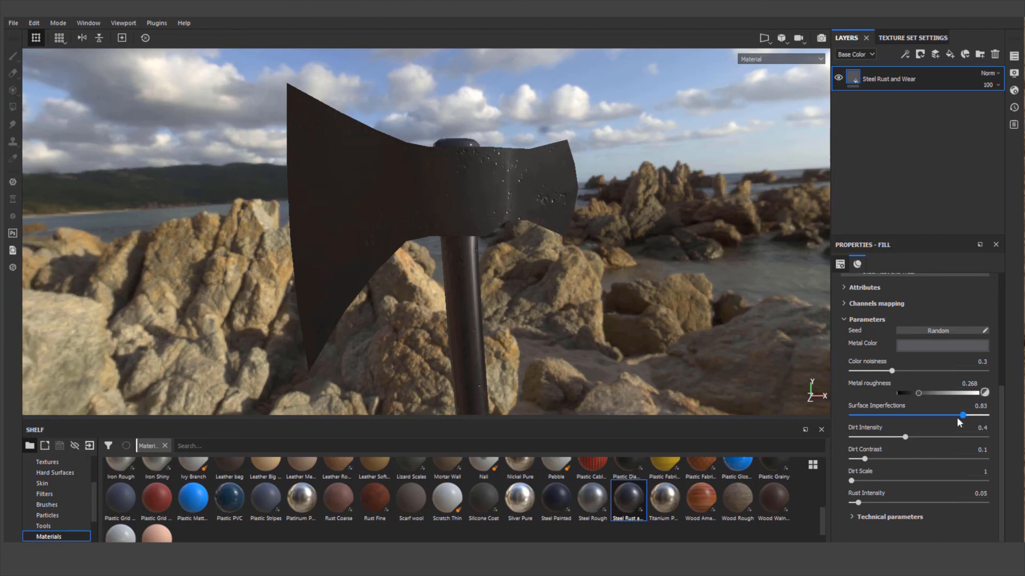
{"action": "left_click_drag", "start_coordinate": [929, 417], "coordinate": [911, 415]}
{"action": "left_click_drag", "start_coordinate": [856, 499], "coordinate": [986, 507]}
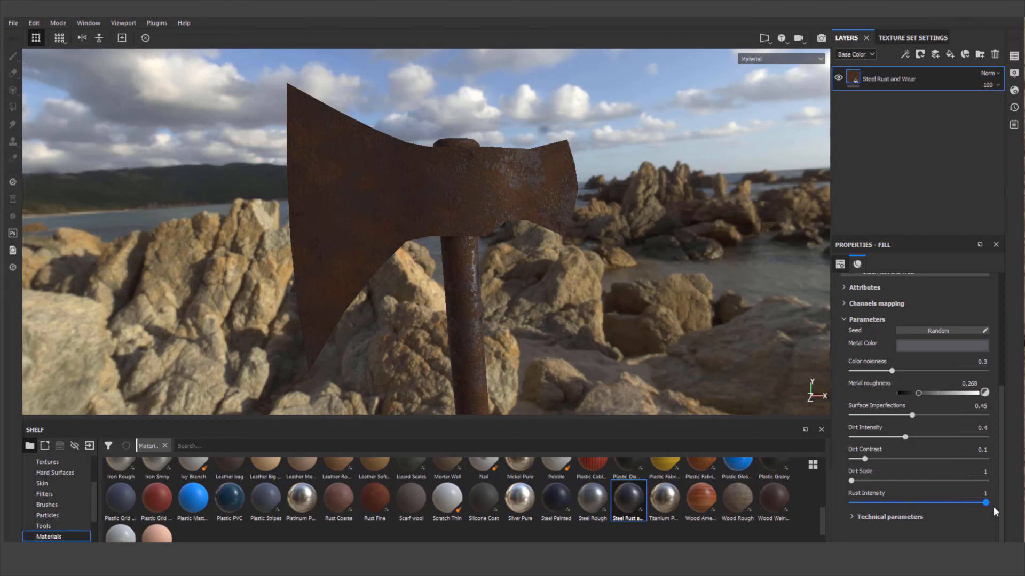
{"action": "left_click_drag", "start_coordinate": [977, 507], "coordinate": [870, 507]}
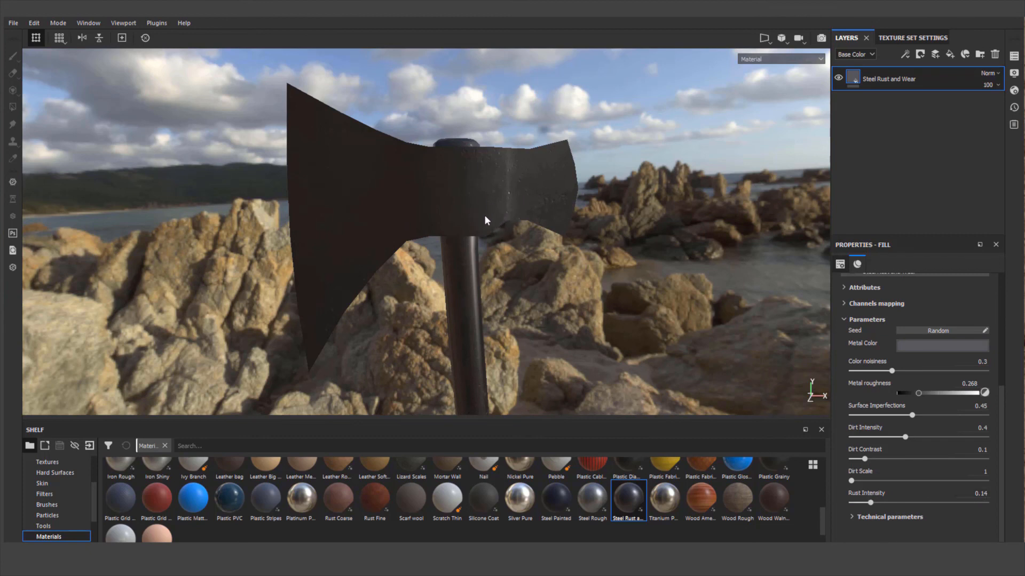
Switch the viewport camera to the orthographic view of the axe
{"action": "left_click_drag", "start_coordinate": [487, 205], "coordinate": [461, 202], "text": "alt"}
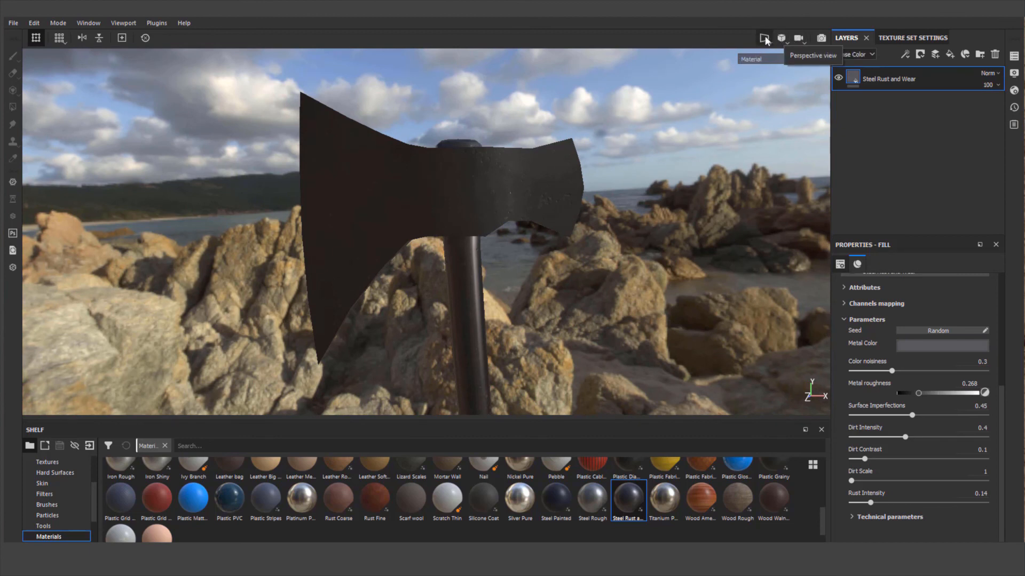
{"action": "left_click", "coordinate": [782, 39]}
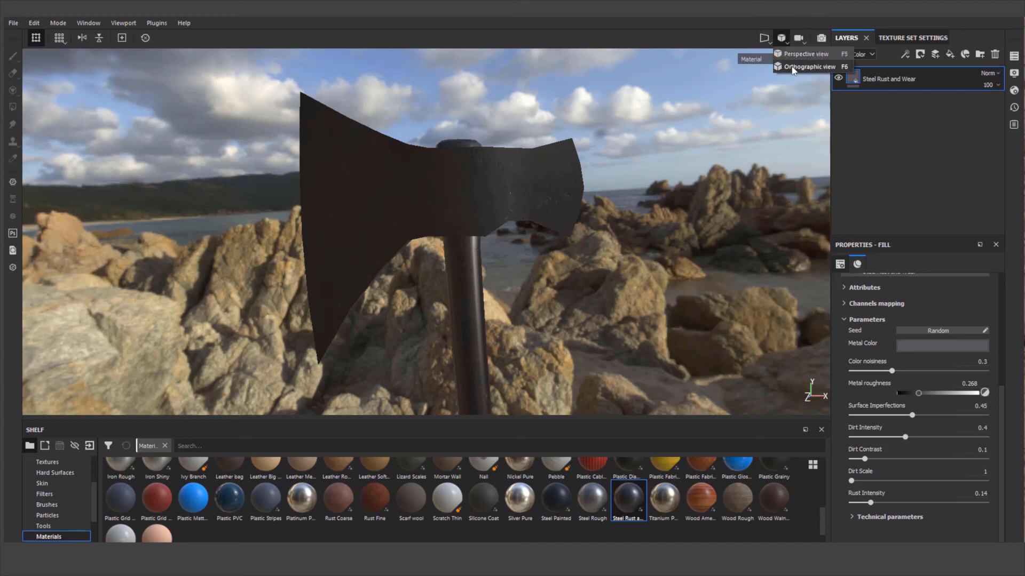
{"action": "left_click", "coordinate": [801, 67]}
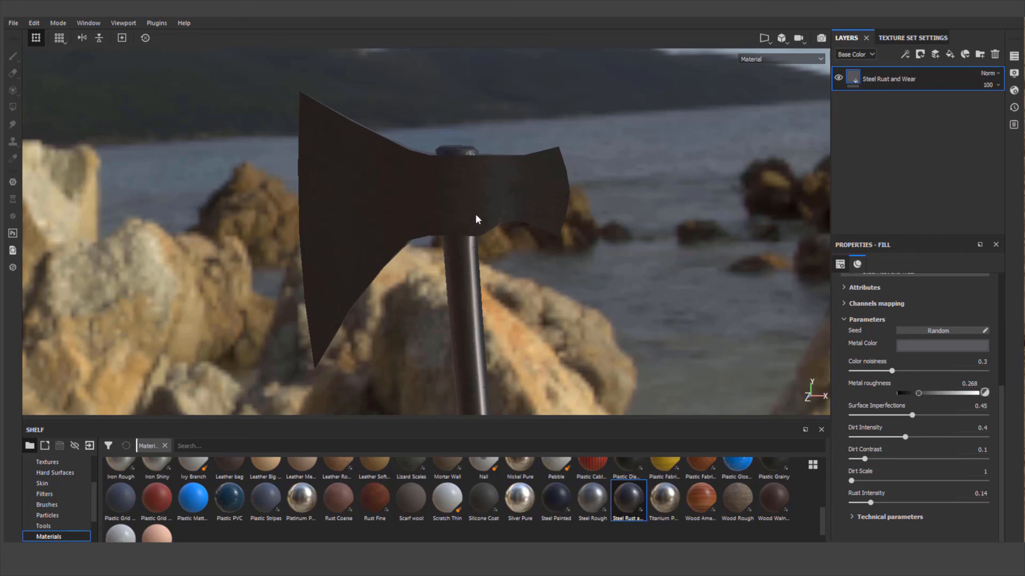
Add a paint effect to the Steel Rust and Wear layer
{"action": "mouse_move", "coordinate": [476, 216]}
{"action": "right_mouse_down", "text": "shift"}
{"action": "mouse_move", "coordinate": [469, 208]}
{"action": "mouse_move", "coordinate": [493, 207]}
{"action": "right_mouse_up", "text": "shift"}
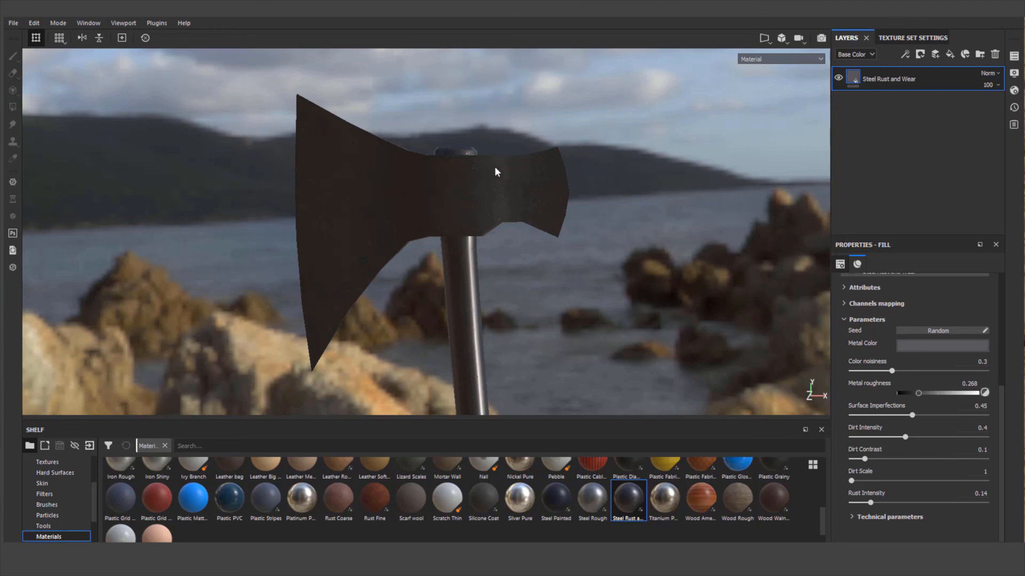
{"action": "right_click", "coordinate": [856, 75]}
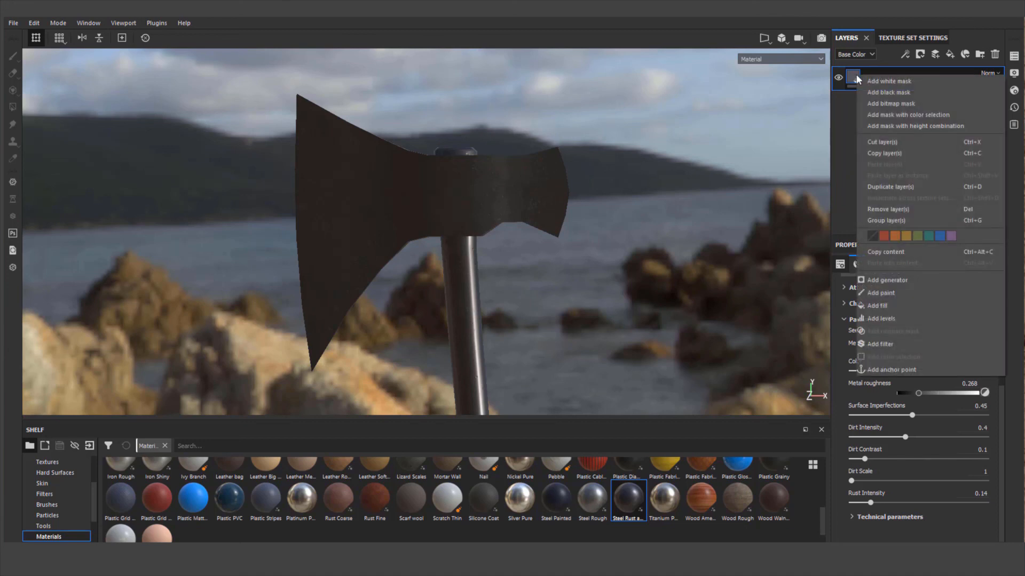
{"action": "left_click", "coordinate": [879, 293]}
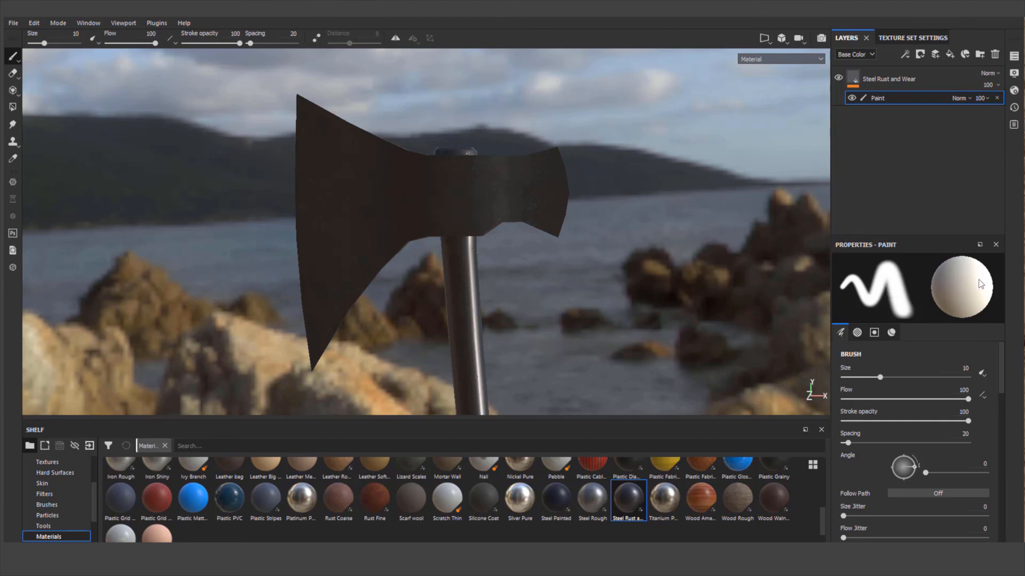
Limit the brush material to the height channel only and set its height to -0.0817
{"action": "left_click_drag", "start_coordinate": [1001, 361], "coordinate": [994, 467]}
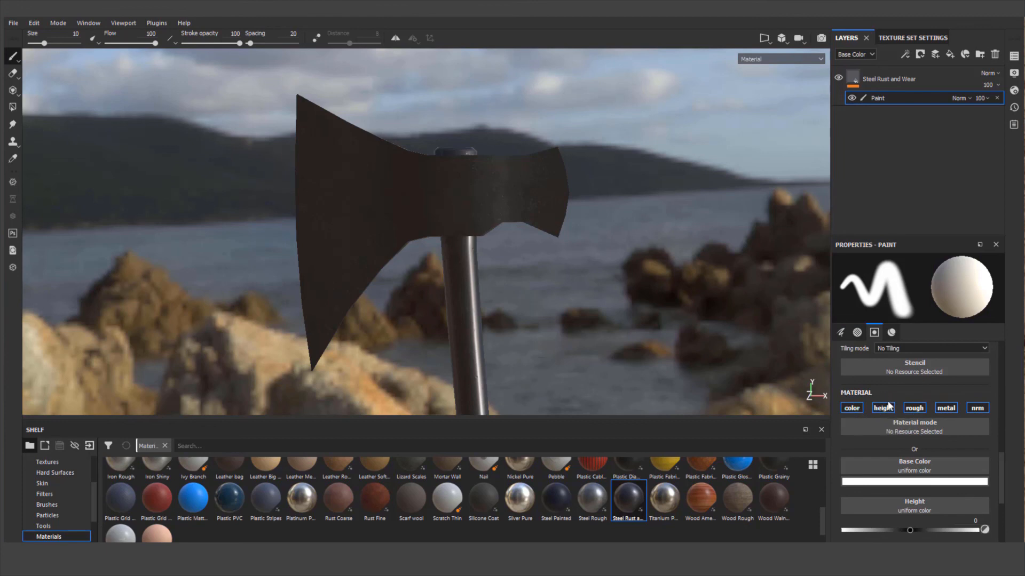
{"action": "left_click", "coordinate": [850, 408]}
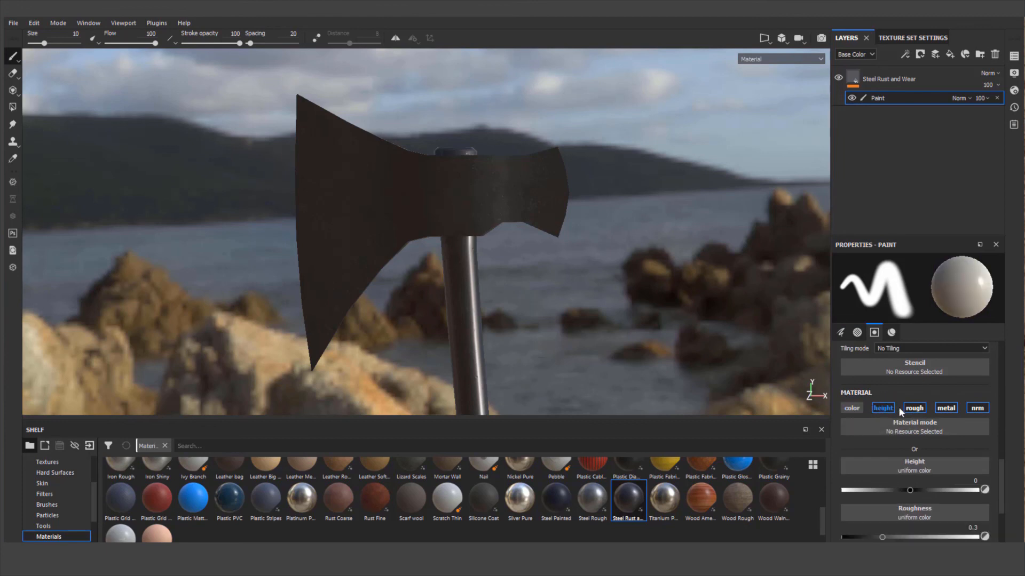
{"action": "left_click", "coordinate": [914, 408]}
{"action": "left_click", "coordinate": [944, 407]}
{"action": "left_click", "coordinate": [974, 409]}
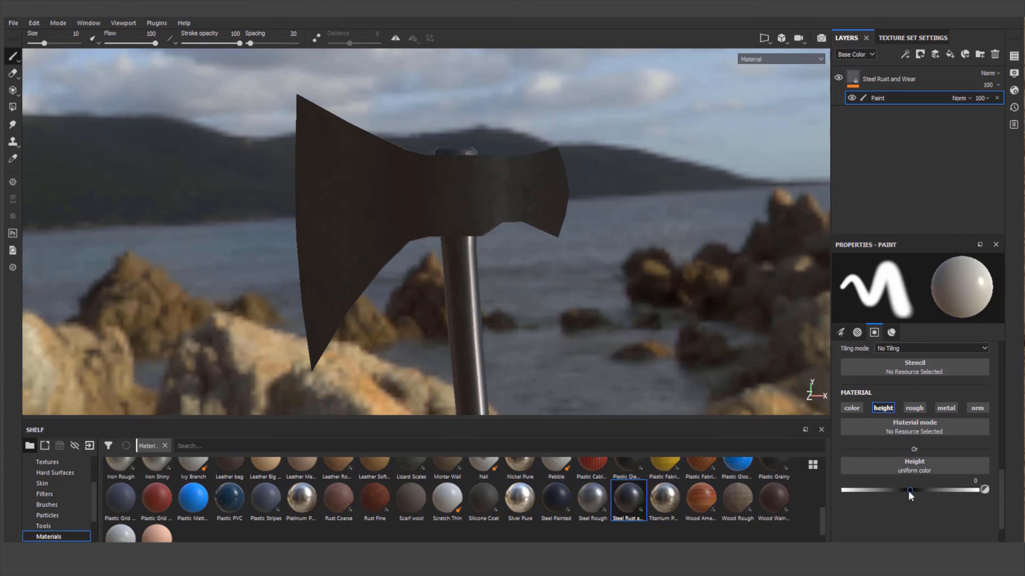
{"action": "left_click_drag", "start_coordinate": [911, 490], "coordinate": [934, 492]}
{"action": "left_click_drag", "start_coordinate": [924, 497], "coordinate": [903, 496]}
Browse the alphas in the shelf and load the Celtic Round knot pattern as the brush alpha
{"action": "scroll", "coordinate": [94, 494], "scroll_direction": "up", "scroll_amount": 3}
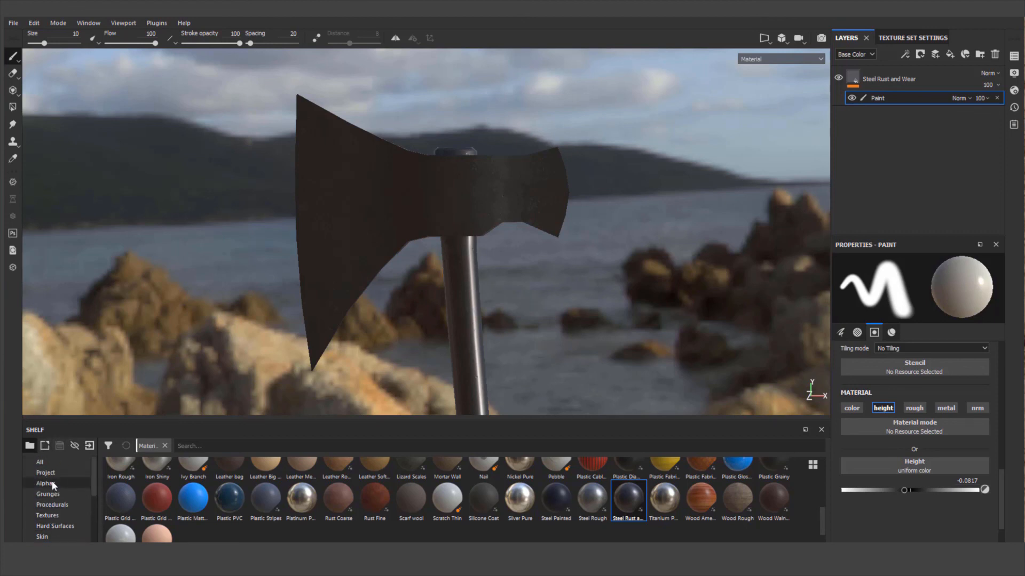
{"action": "left_click", "coordinate": [53, 484]}
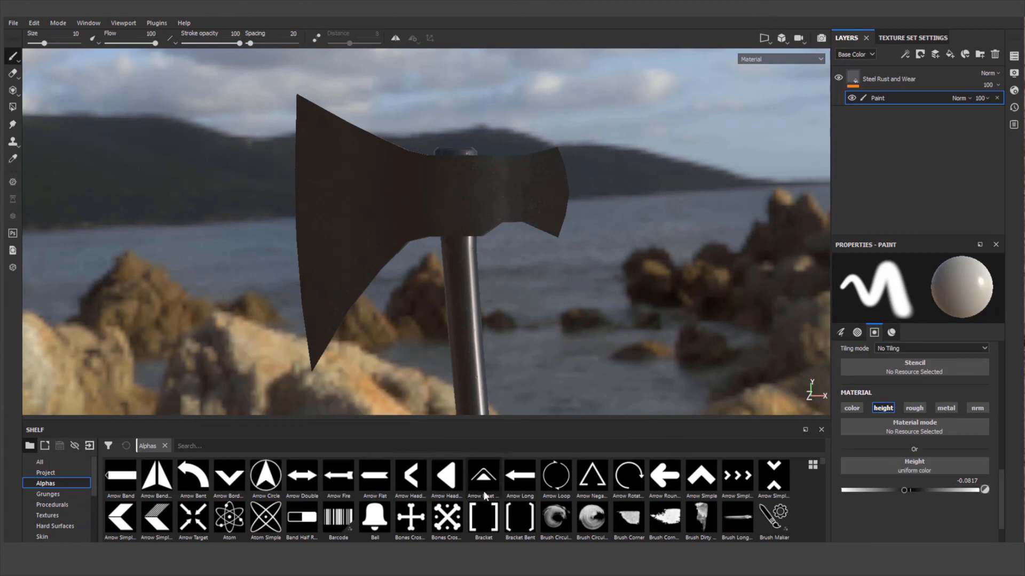
{"action": "mouse_move", "coordinate": [485, 496]}
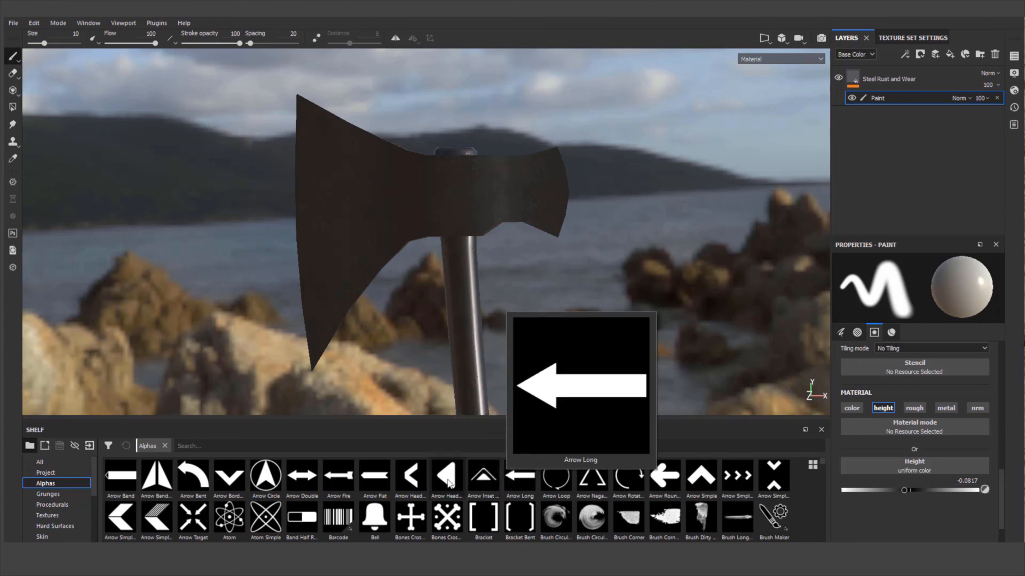
{"action": "mouse_move", "coordinate": [445, 479]}
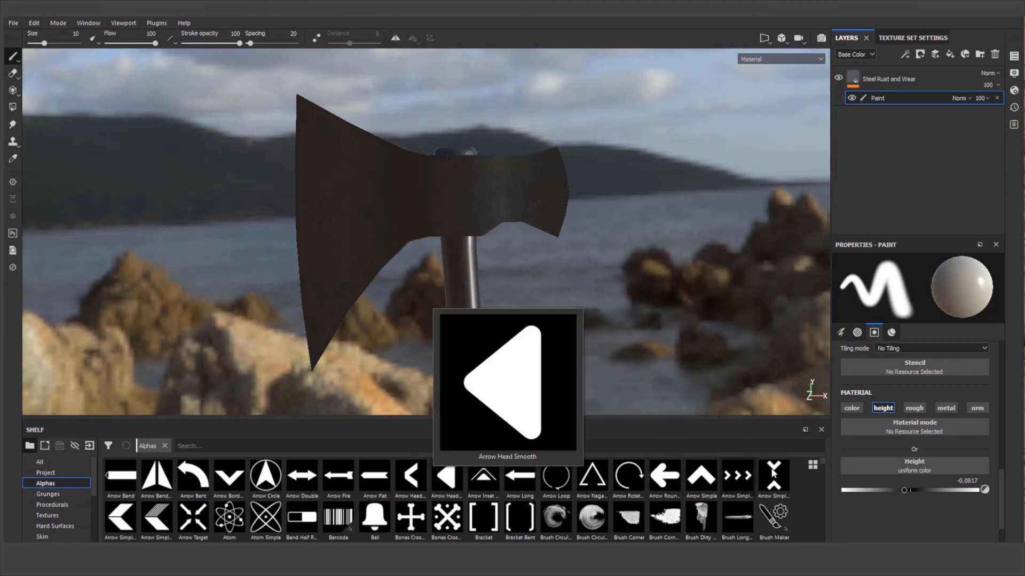
{"action": "scroll", "coordinate": [824, 464], "scroll_direction": "down", "scroll_amount": 2}
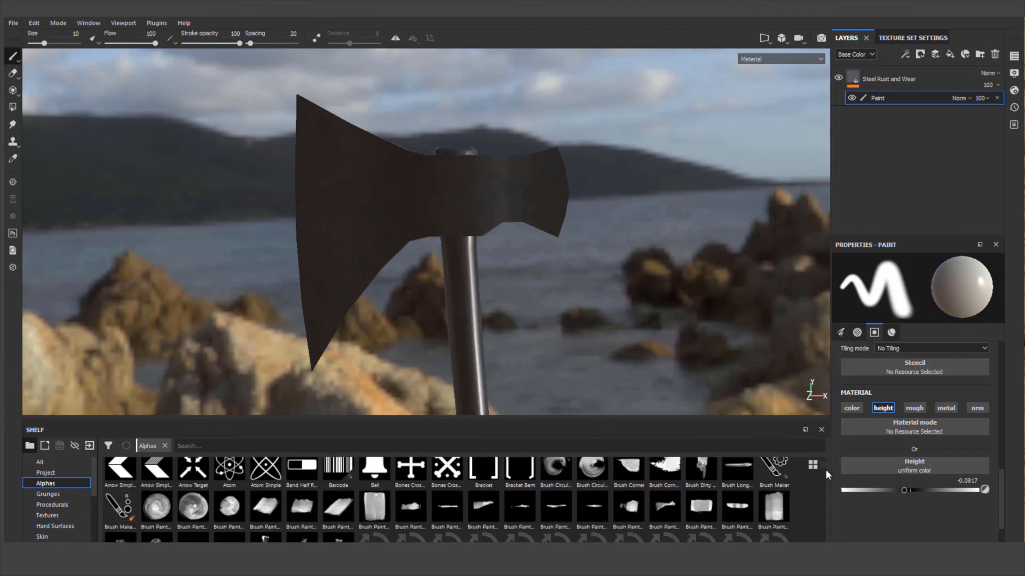
{"action": "scroll", "coordinate": [825, 474], "scroll_direction": "down", "scroll_amount": 2}
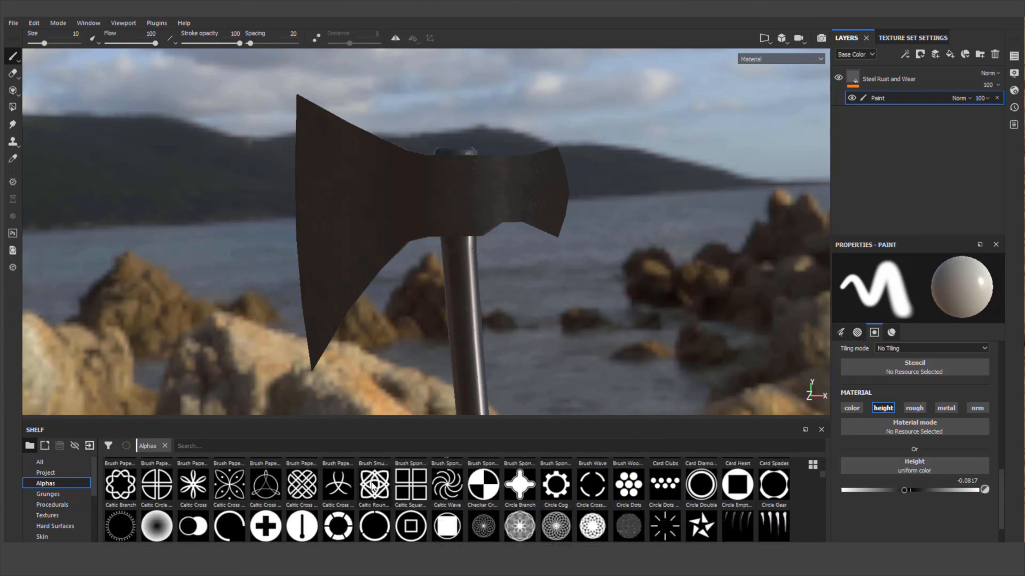
{"action": "left_click", "coordinate": [372, 485]}
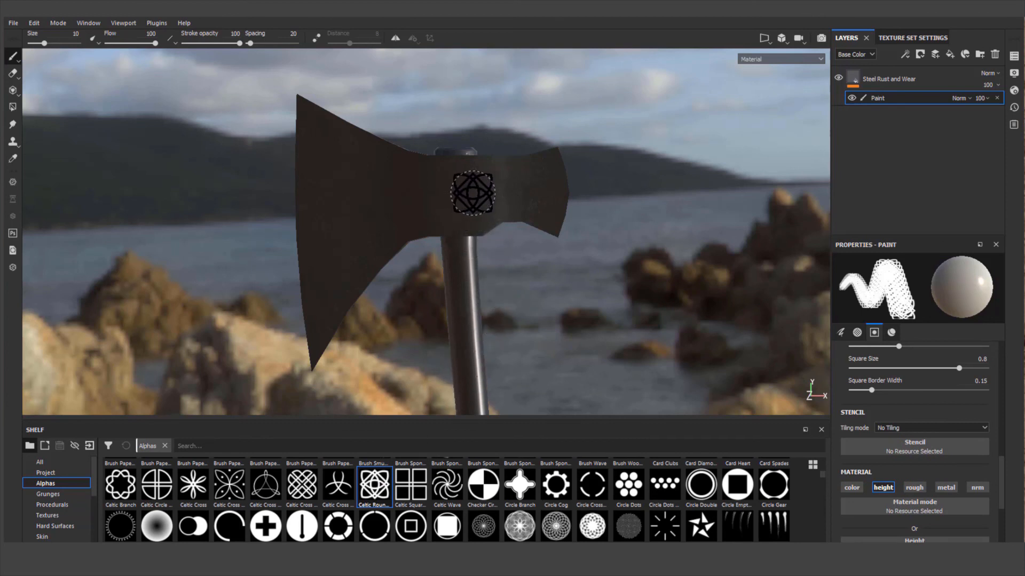
Enlarge the brush to size 14.15 and stamp the Celtic pattern once on the axe head, centred above the handle
{"action": "left_click", "coordinate": [875, 488]}
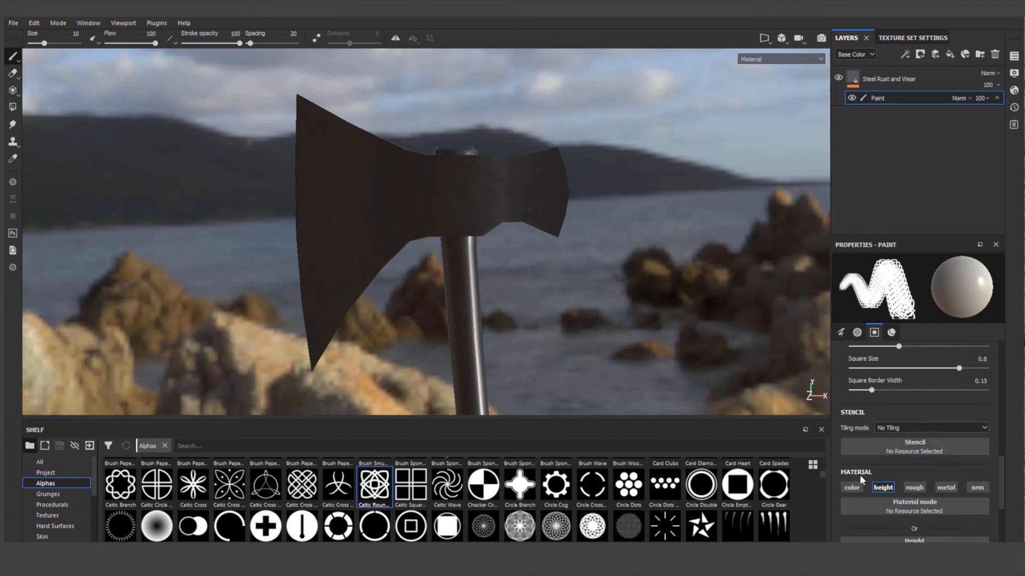
{"action": "left_click_drag", "start_coordinate": [1000, 482], "coordinate": [1000, 499]}
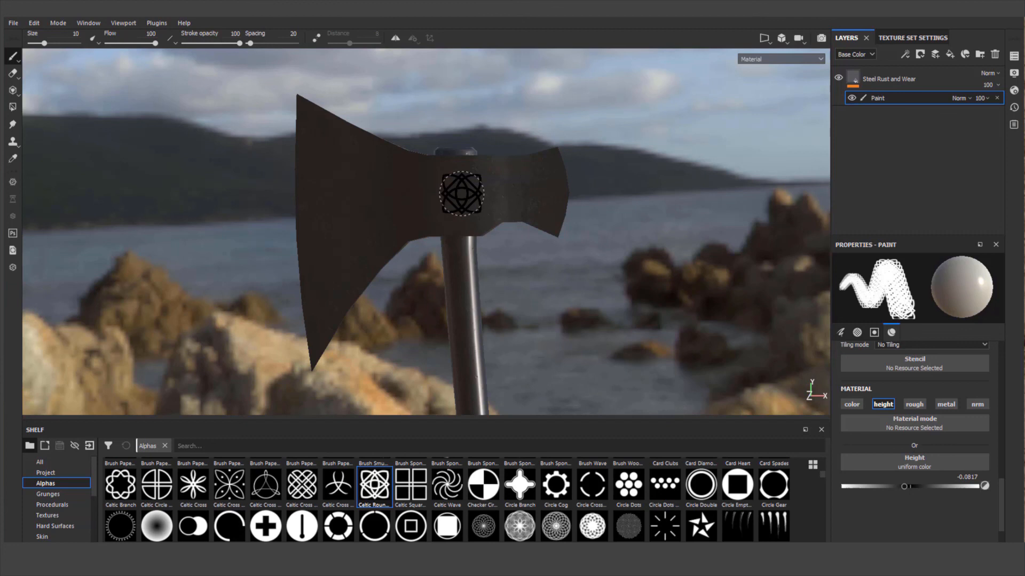
{"action": "key", "text": "ctrl"}
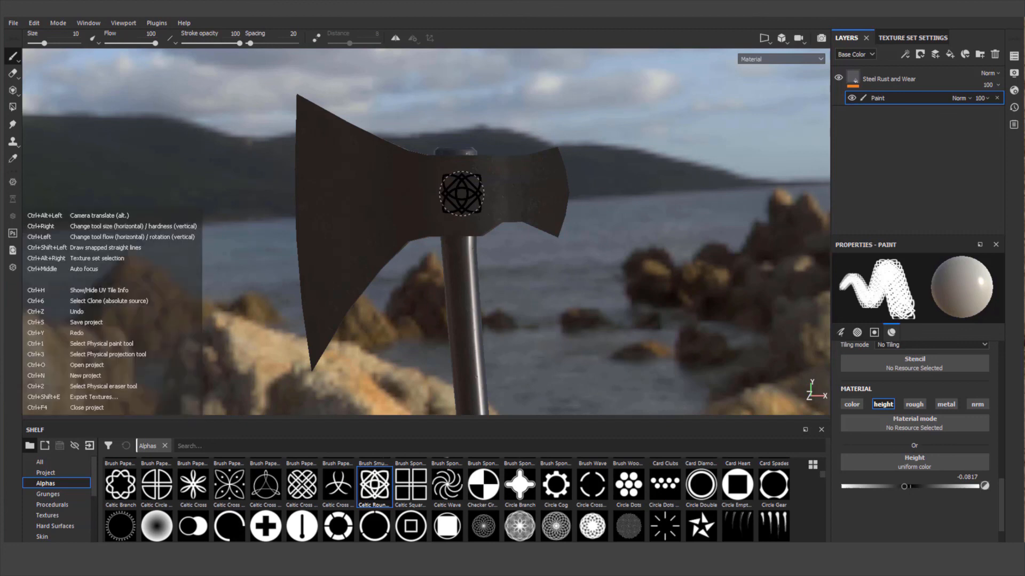
{"action": "right_click_drag", "start_coordinate": [461, 193], "coordinate": [472, 193], "text": "ctrl"}
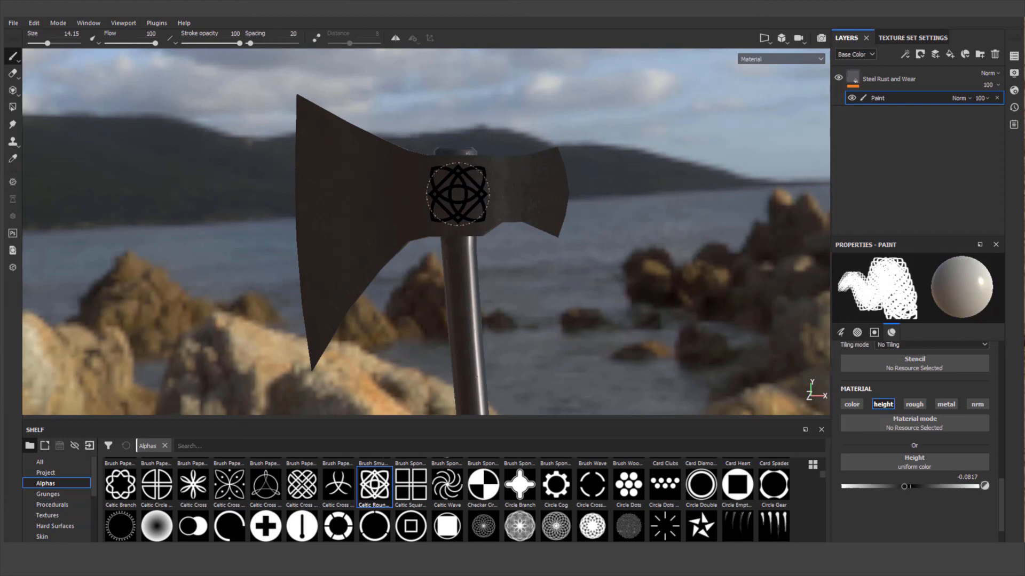
{"action": "left_click", "coordinate": [457, 193]}
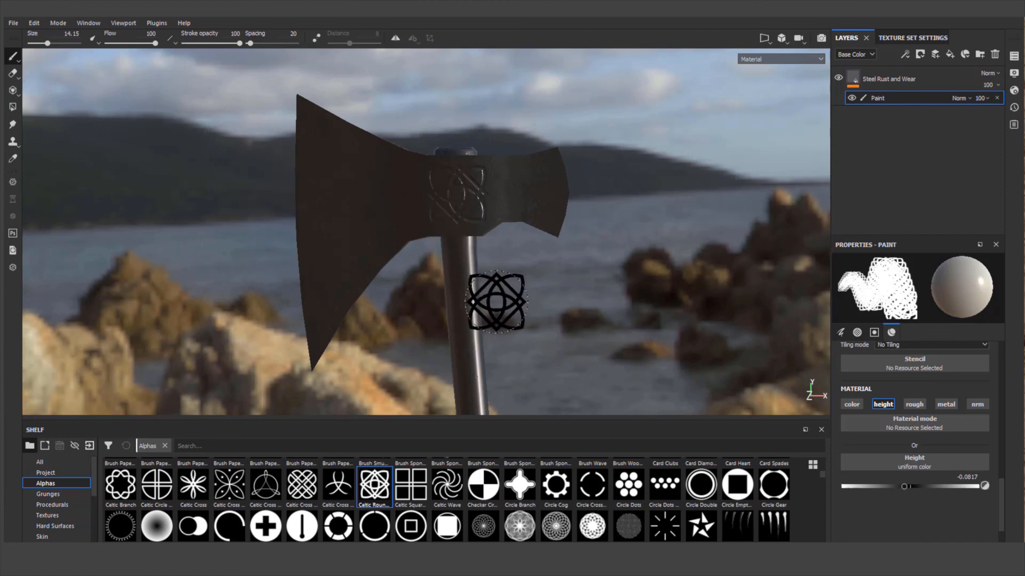
Stamp the same Celtic pattern on the opposite side of the axe head, centred above the handle
{"action": "mouse_move", "coordinate": [499, 301]}
{"action": "left_mouse_down", "text": "alt"}
{"action": "mouse_move", "coordinate": [621, 290]}
{"action": "mouse_move", "coordinate": [513, 292]}
{"action": "left_mouse_up", "text": "alt"}
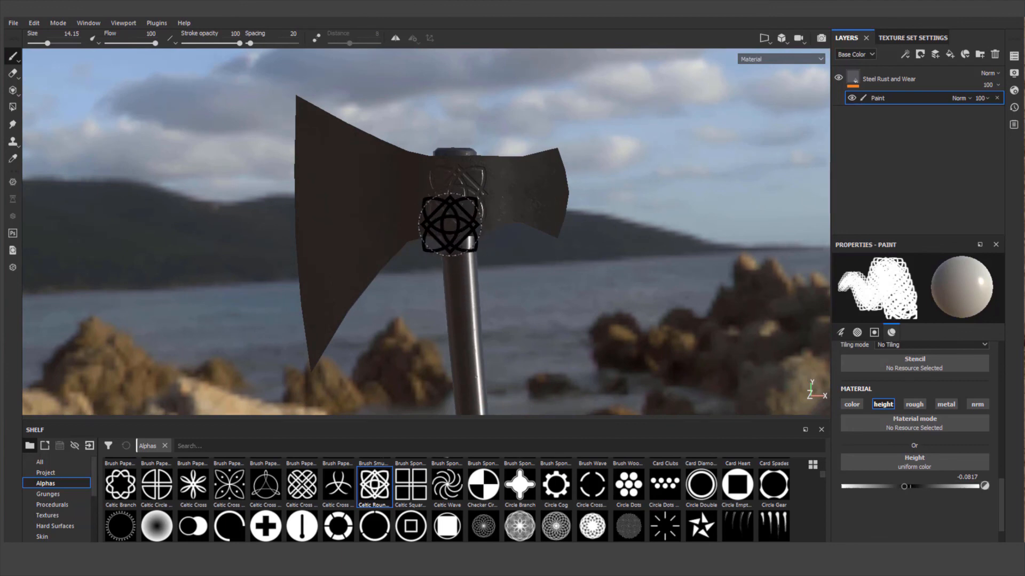
{"action": "mouse_move", "coordinate": [451, 222]}
{"action": "left_mouse_down", "text": "alt"}
{"action": "mouse_move", "coordinate": [798, 236]}
{"action": "mouse_move", "coordinate": [1020, 224]}
{"action": "left_mouse_up", "text": "alt"}
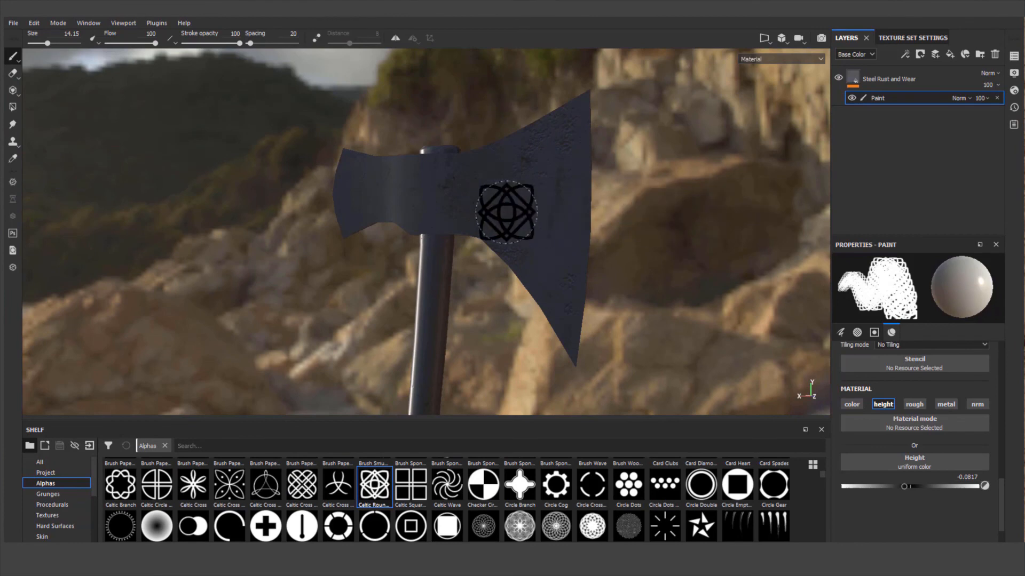
{"action": "left_click_drag", "start_coordinate": [504, 210], "coordinate": [565, 217], "text": "alt"}
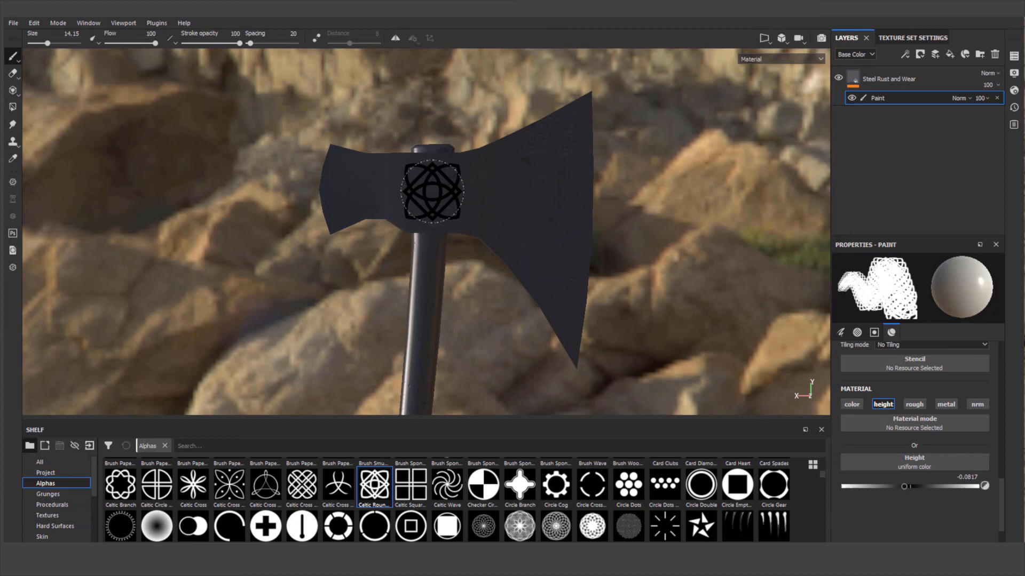
{"action": "left_click", "coordinate": [432, 191]}
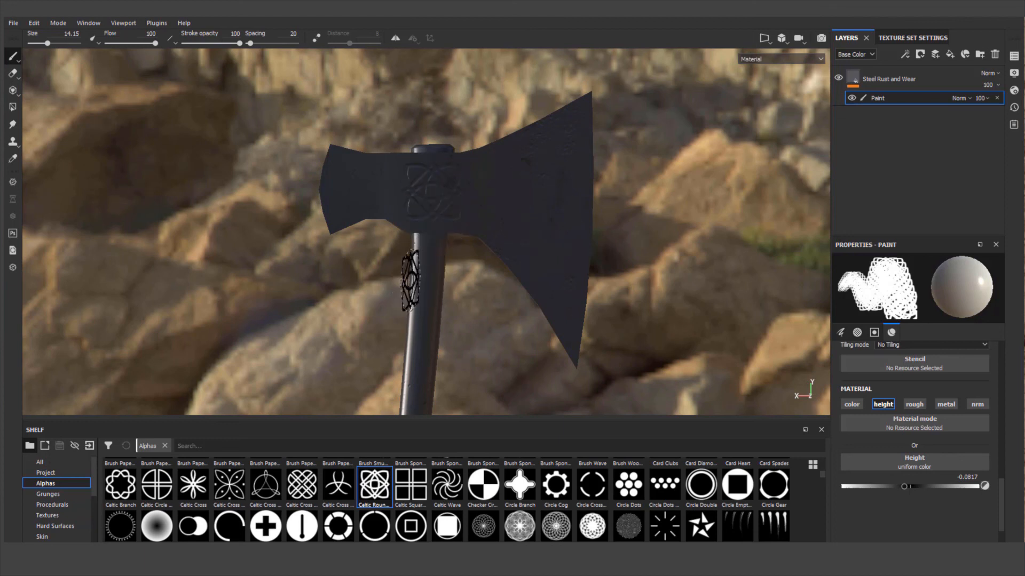
Switch the viewport camera back to the perspective view of the axe
{"action": "mouse_move", "coordinate": [480, 259]}
{"action": "left_mouse_down", "text": "alt"}
{"action": "mouse_move", "coordinate": [377, 250]}
{"action": "mouse_move", "coordinate": [458, 254]}
{"action": "left_mouse_up", "text": "alt"}
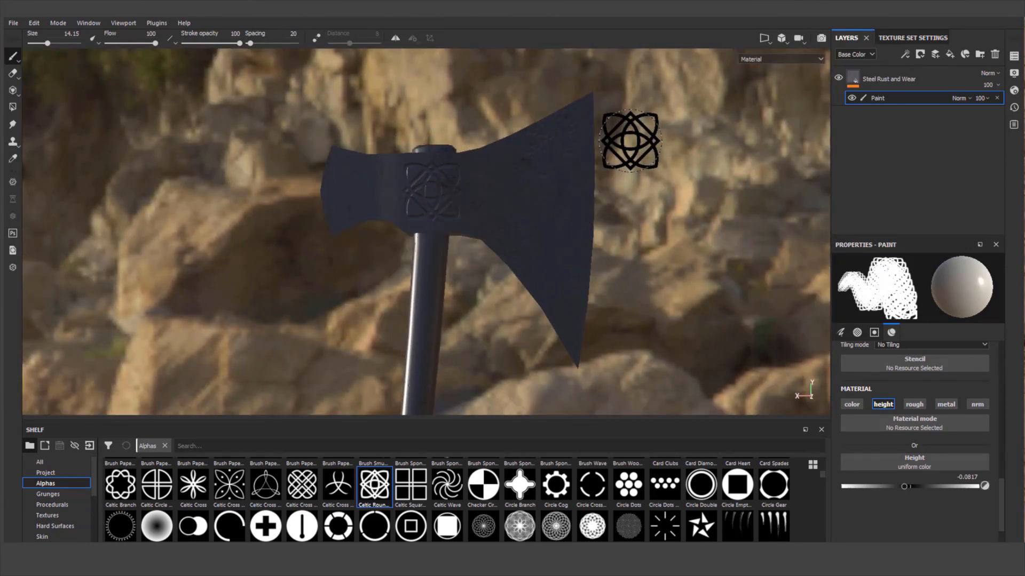
{"action": "left_click", "coordinate": [780, 40]}
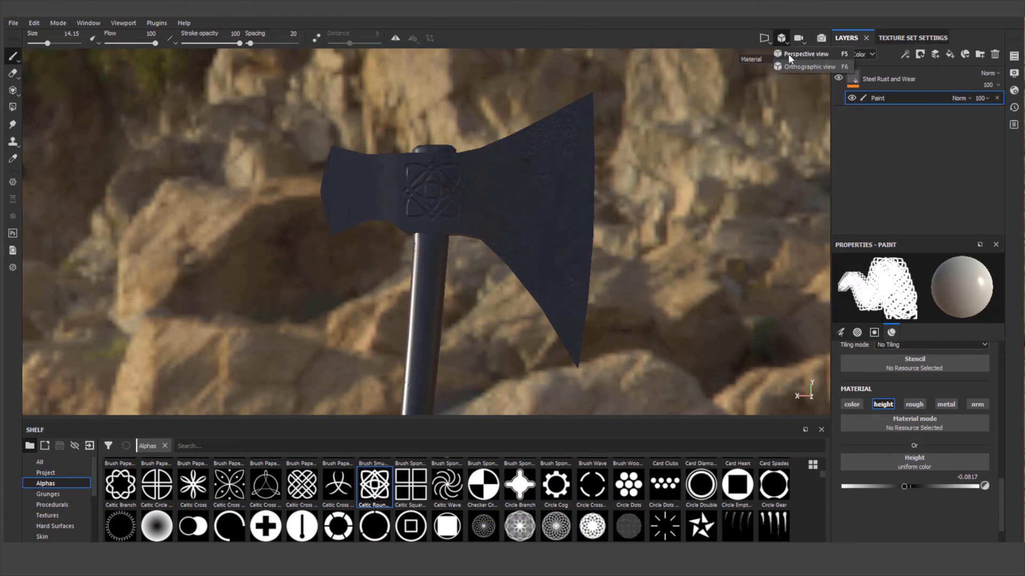
{"action": "left_click", "coordinate": [789, 55]}
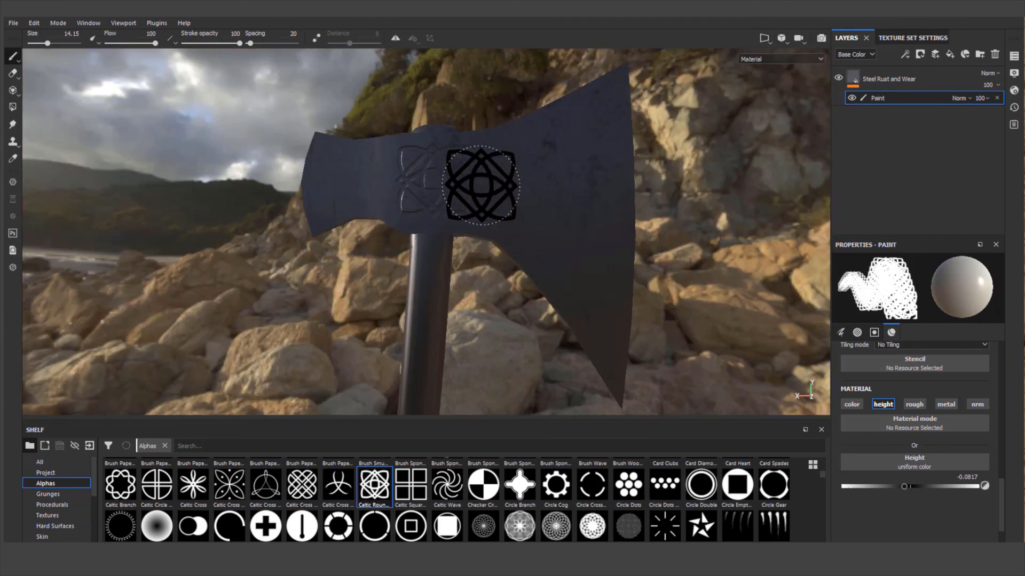
Add a second Steel Rust and Wear material from the shelf as a new layer above the existing one
{"action": "left_click", "coordinate": [853, 79]}
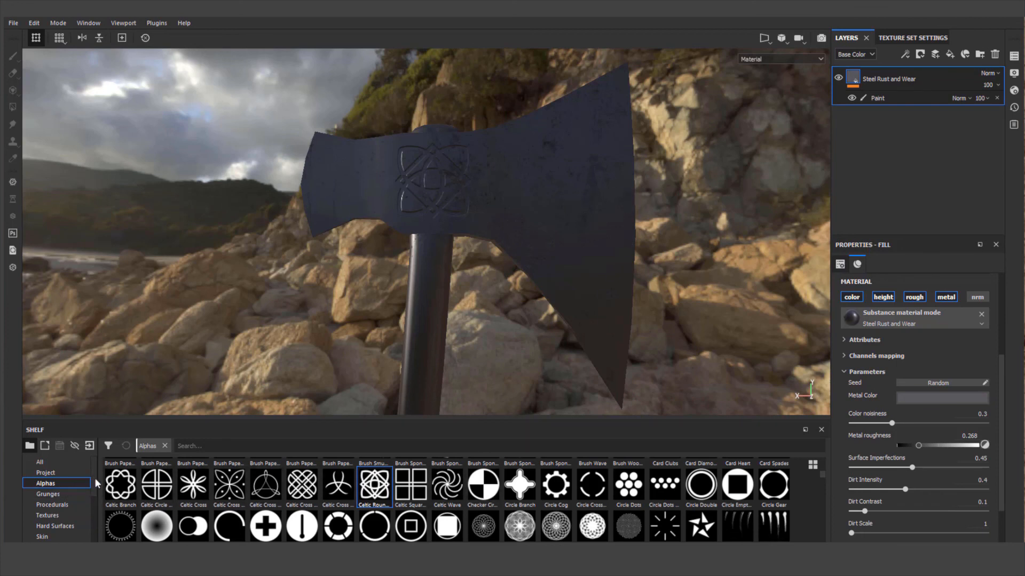
{"action": "left_click_drag", "start_coordinate": [94, 478], "coordinate": [95, 504]}
{"action": "left_click", "coordinate": [63, 527]}
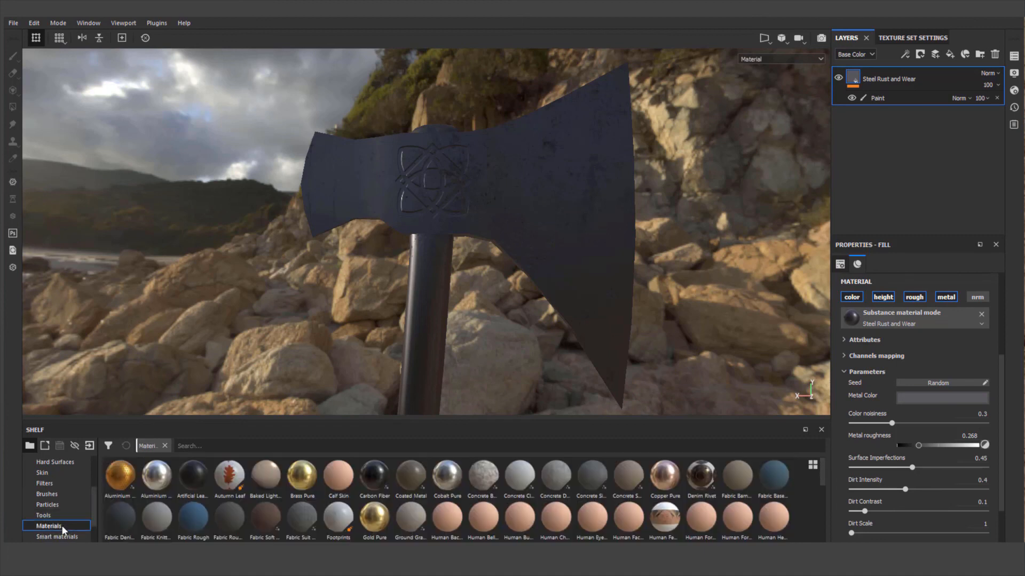
{"action": "left_click_drag", "start_coordinate": [821, 467], "coordinate": [822, 515]}
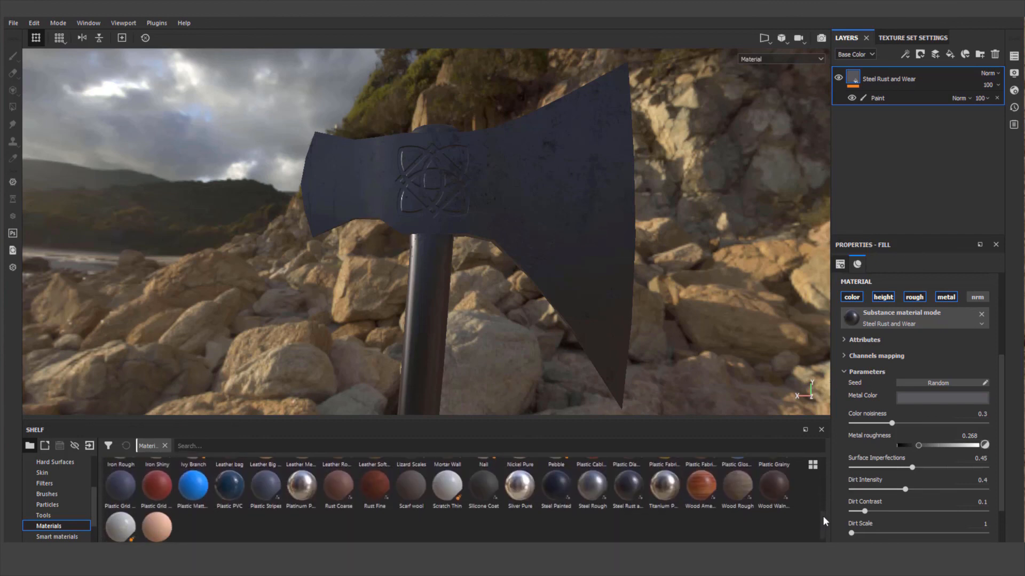
{"action": "mouse_move", "coordinate": [626, 492]}
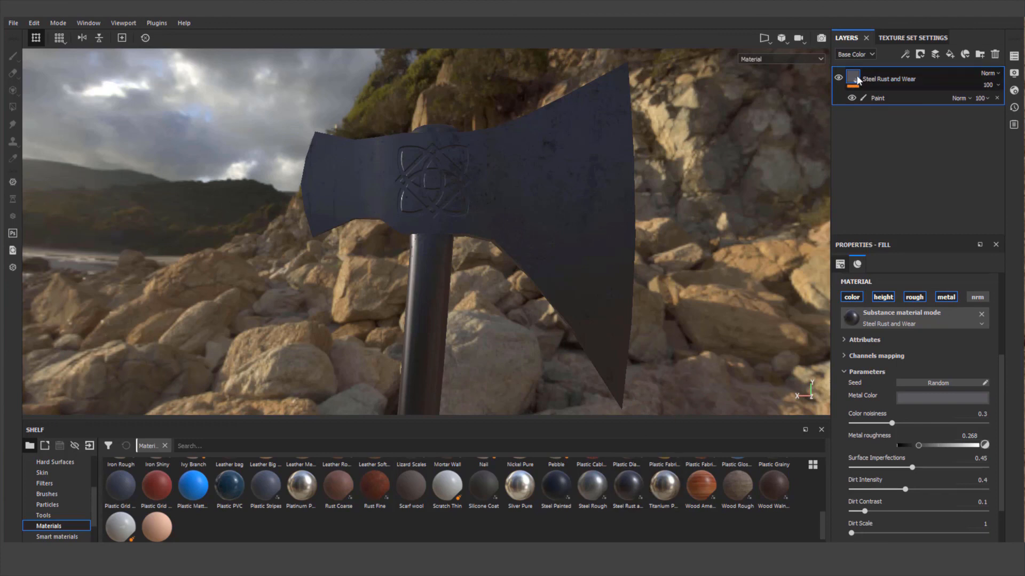
{"action": "left_click", "coordinate": [631, 486]}
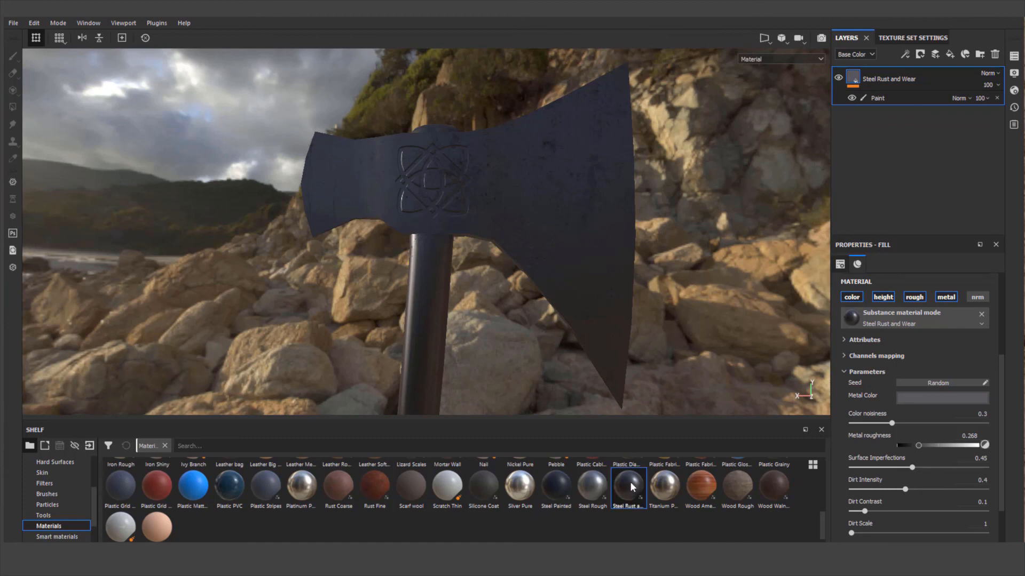
{"action": "left_click_drag", "start_coordinate": [632, 487], "coordinate": [839, 211]}
{"action": "left_click_drag", "start_coordinate": [870, 124], "coordinate": [885, 72]}
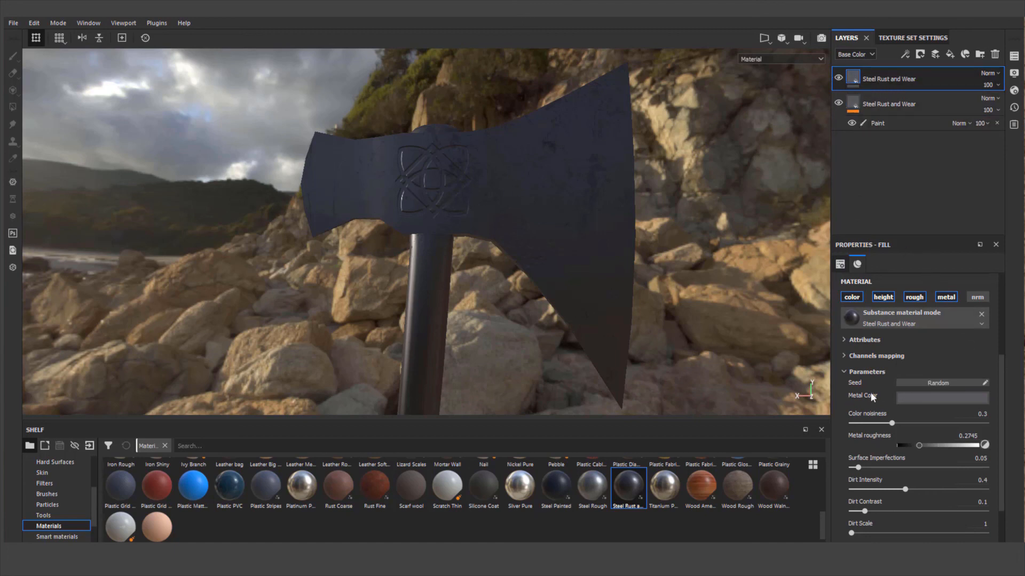
Lighten the new layer's Metal Color to a pale grey of RGB 0.650, 0.647, 0.665
{"action": "left_click", "coordinate": [924, 398]}
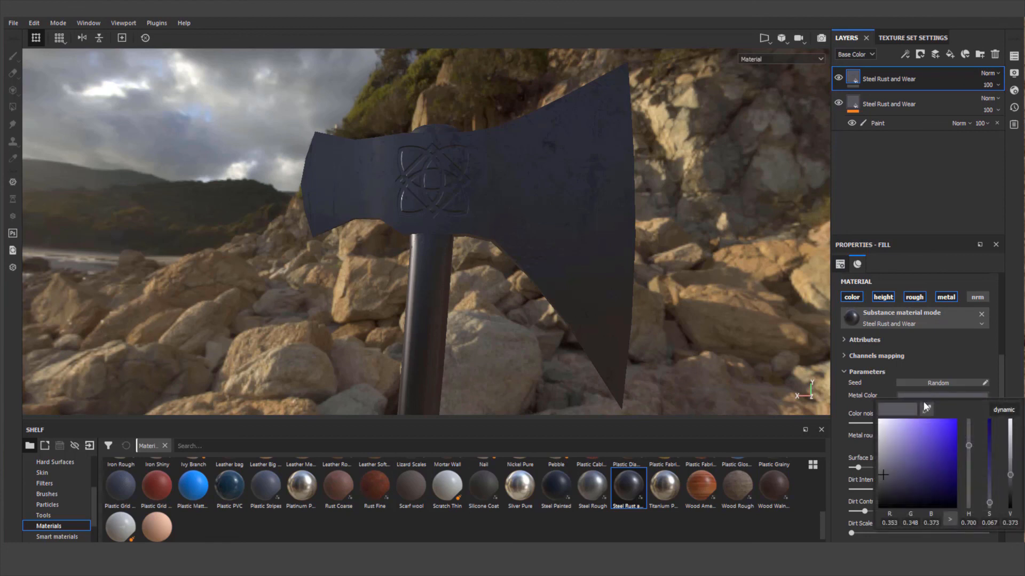
{"action": "left_click_drag", "start_coordinate": [885, 473], "coordinate": [881, 449]}
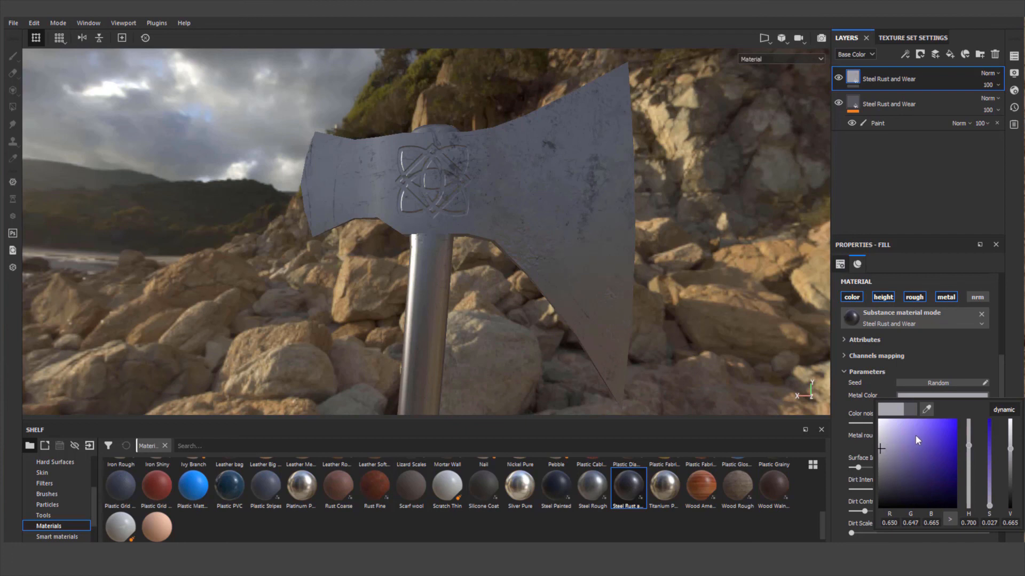
{"action": "left_click", "coordinate": [1017, 380]}
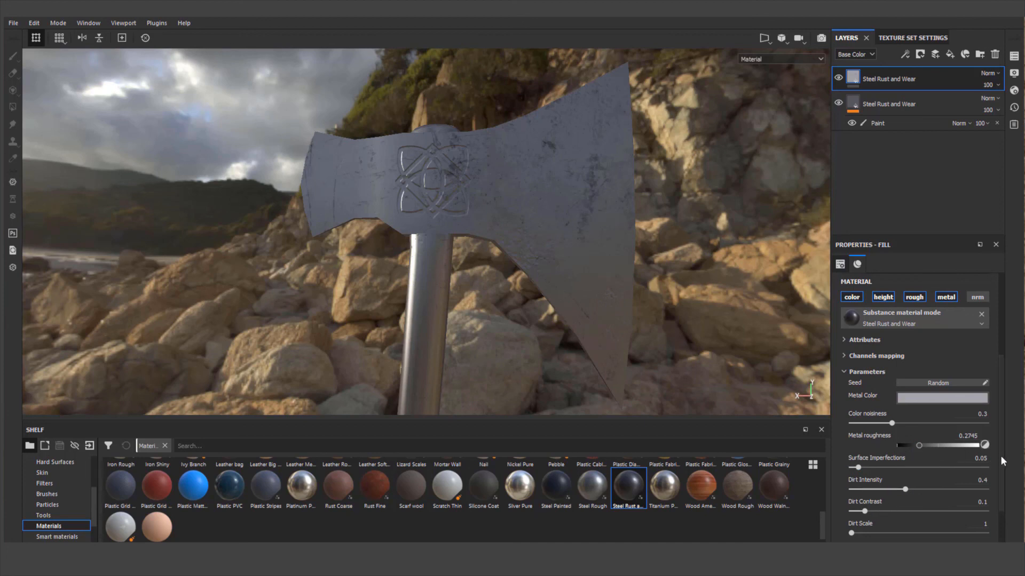
{"action": "scroll", "coordinate": [1001, 476], "scroll_direction": "down", "scroll_amount": 2}
{"action": "left_click_drag", "start_coordinate": [1004, 463], "coordinate": [996, 383]}
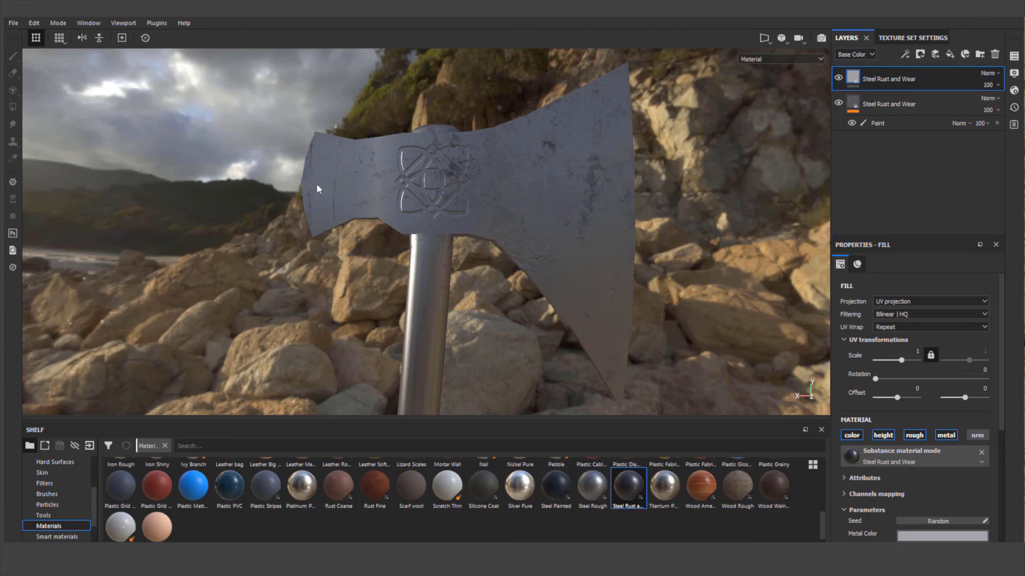
Add a white mask to the upper steel layer and apply a Metal Edge Wear generator to it
{"action": "right_click", "coordinate": [855, 74]}
{"action": "left_click", "coordinate": [876, 79]}
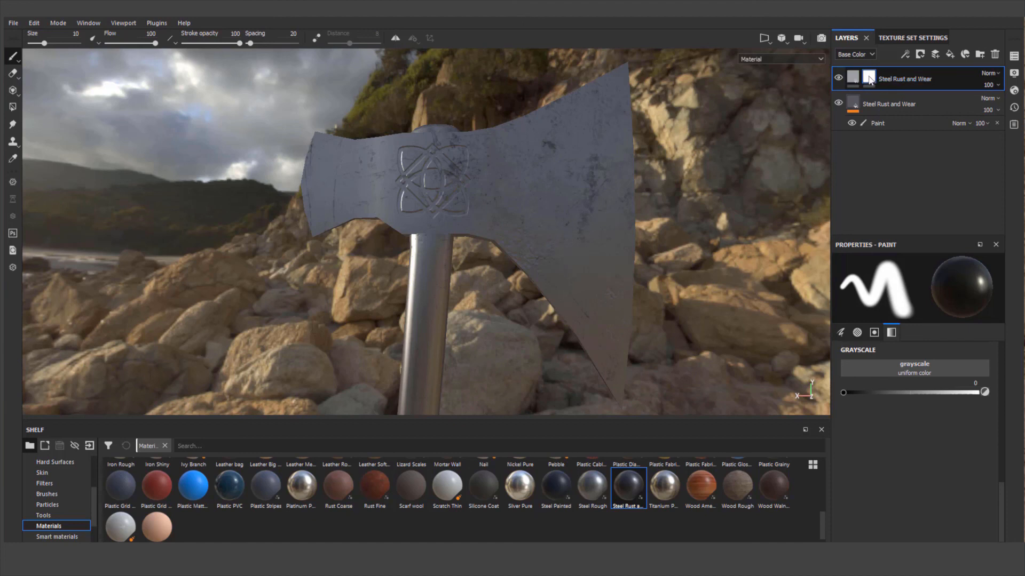
{"action": "mouse_move", "coordinate": [869, 79]}
{"action": "right_click", "coordinate": [870, 79]}
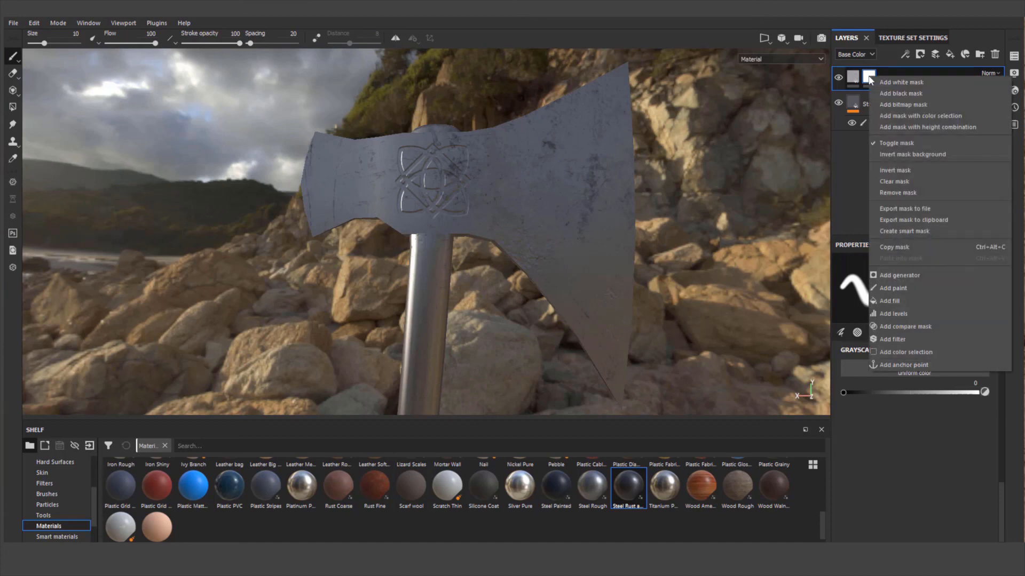
{"action": "left_click", "coordinate": [899, 277]}
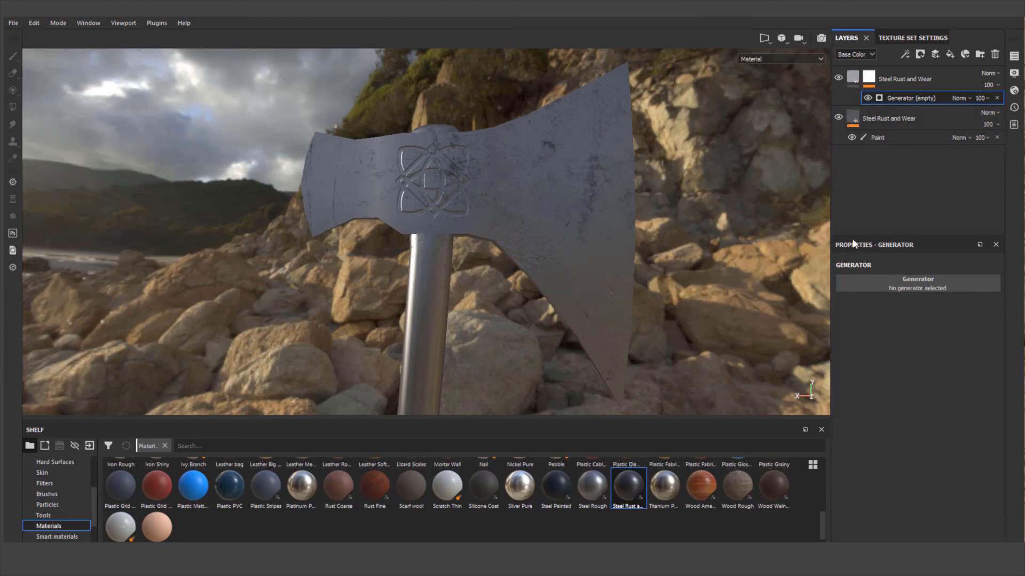
{"action": "left_click", "coordinate": [900, 287]}
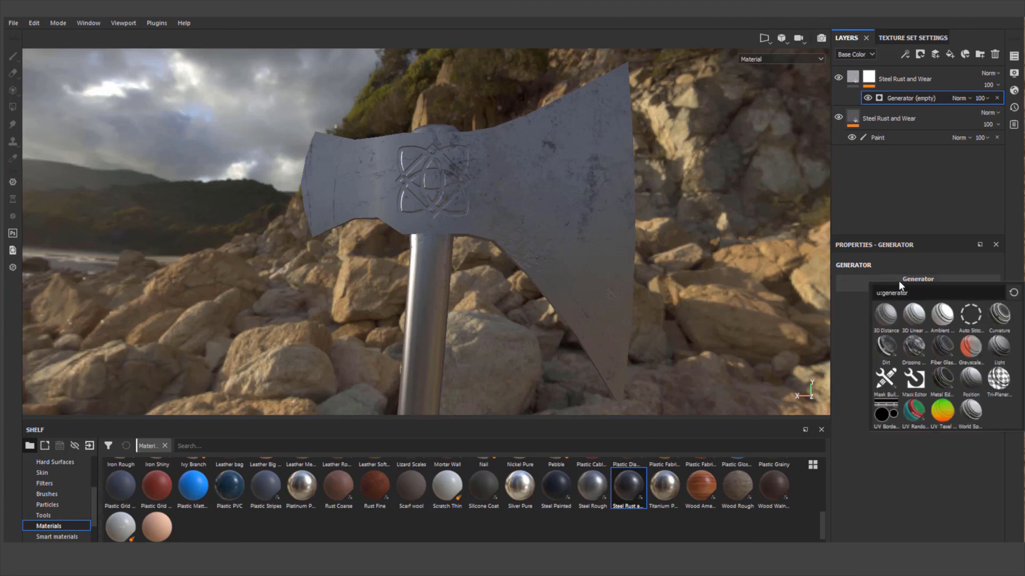
{"action": "left_click", "coordinate": [943, 378]}
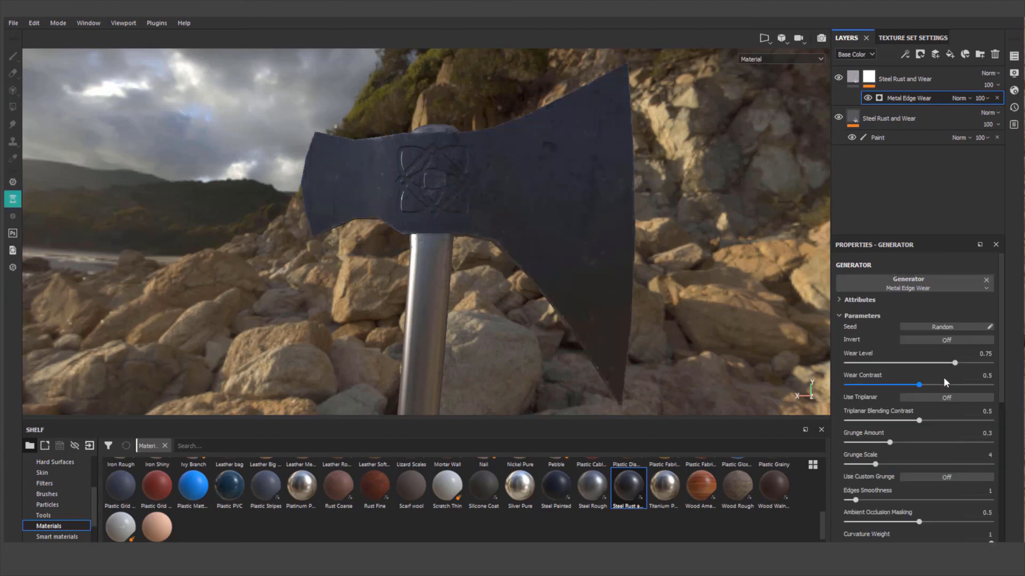
{"action": "left_click_drag", "start_coordinate": [620, 210], "coordinate": [559, 165], "text": "alt"}
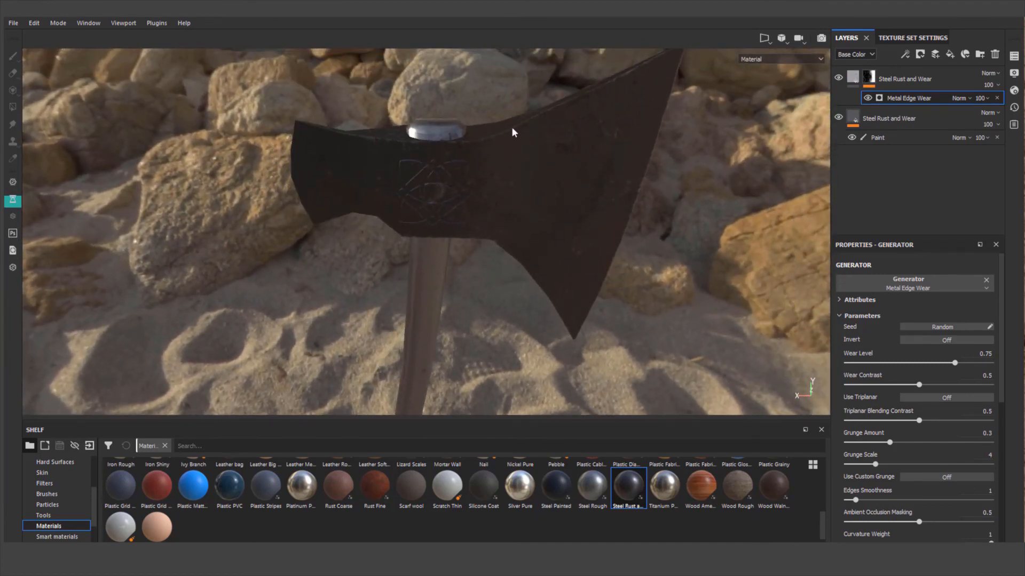
{"action": "left_click_drag", "start_coordinate": [613, 185], "coordinate": [511, 169], "text": "alt"}
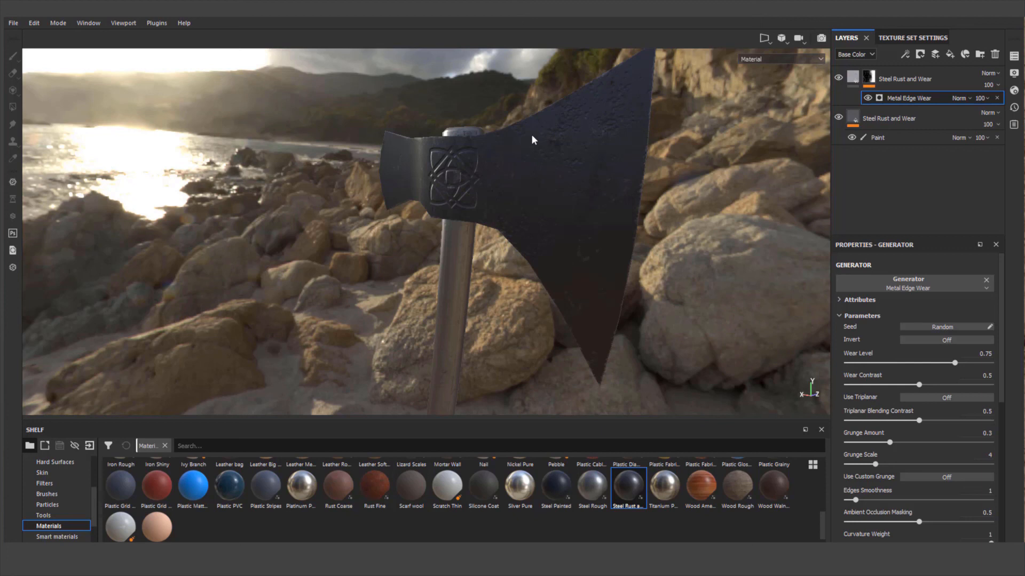
Add a paint effect above the Metal Edge Wear generator in the mask and set its grayscale to 1
{"action": "left_click", "coordinate": [869, 78]}
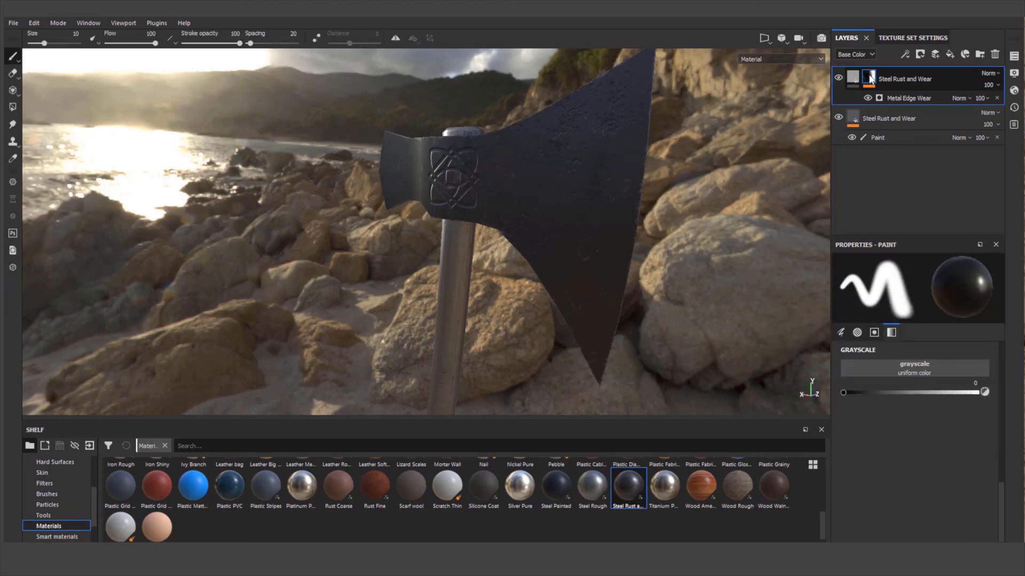
{"action": "right_click", "coordinate": [870, 78]}
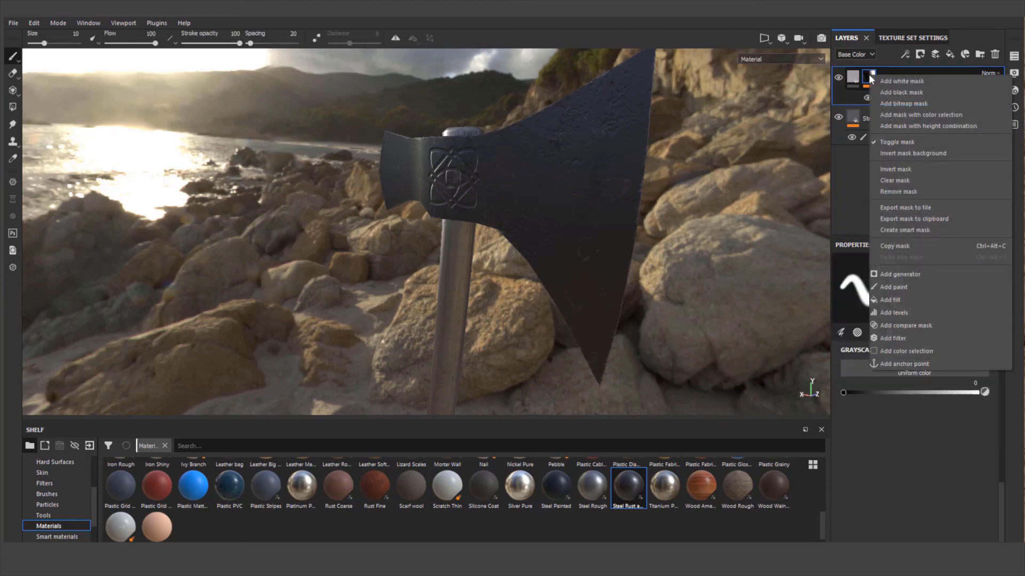
{"action": "left_click", "coordinate": [890, 288]}
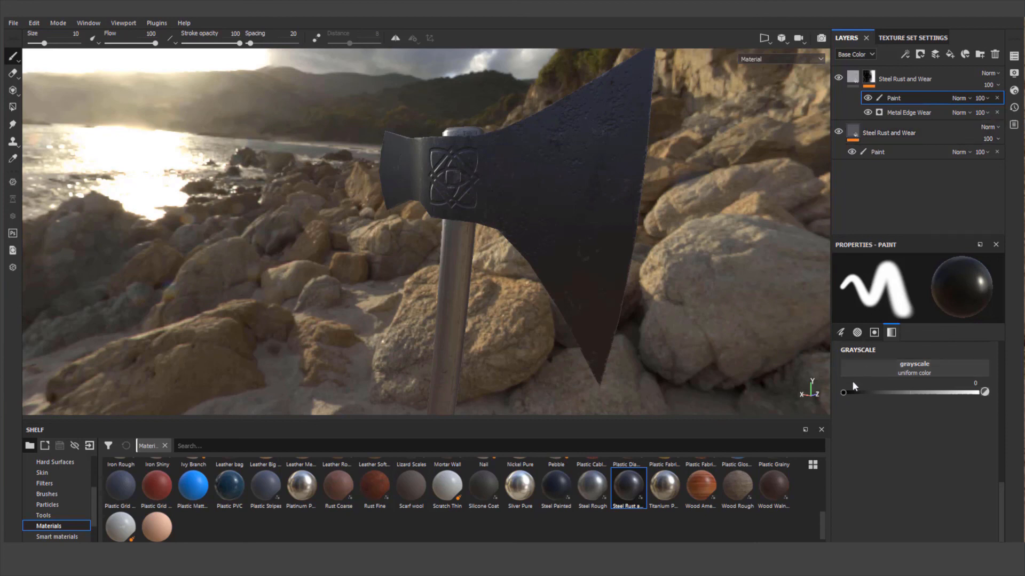
{"action": "left_click_drag", "start_coordinate": [843, 394], "coordinate": [978, 397]}
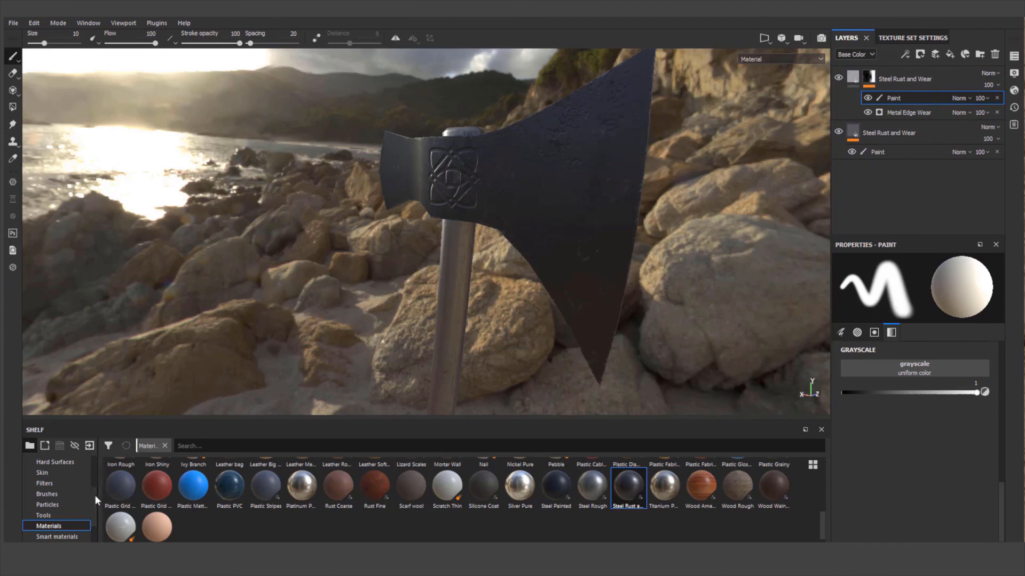
Choose the Dirt 1 brush for the mask painting and reduce its size to 10.69
{"action": "left_click", "coordinate": [47, 493]}
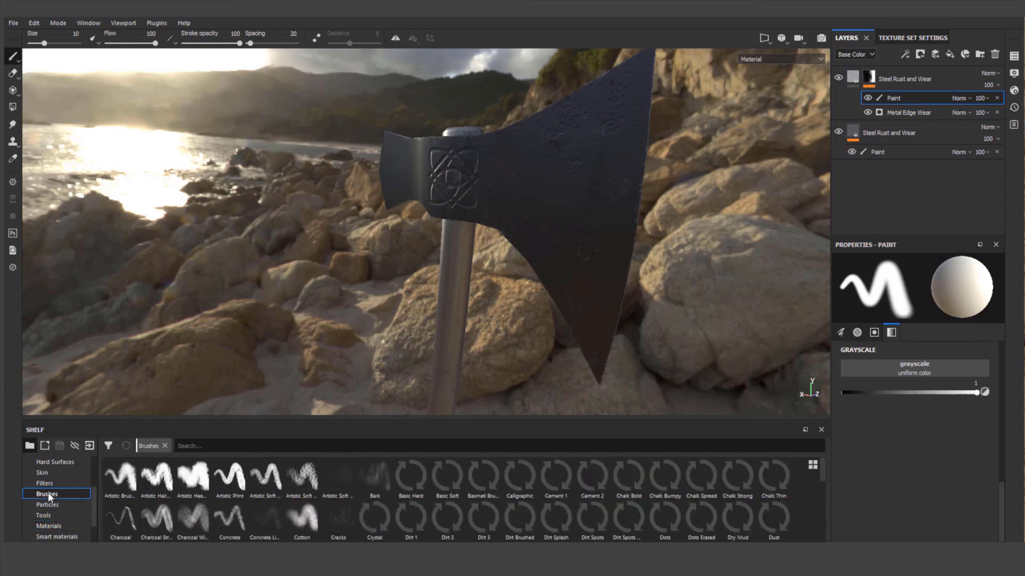
{"action": "left_click", "coordinate": [414, 520]}
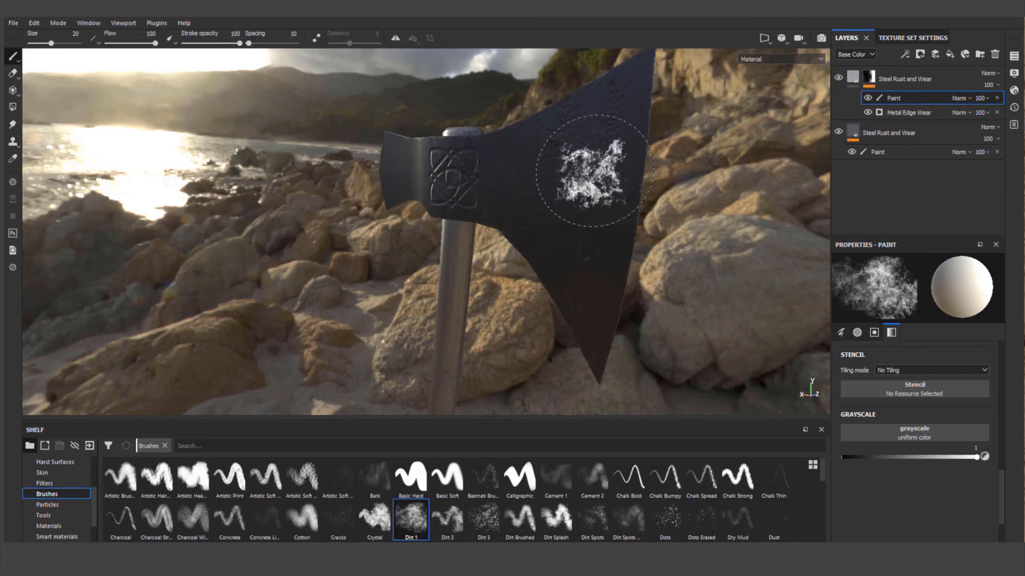
{"action": "key", "text": "ctrl"}
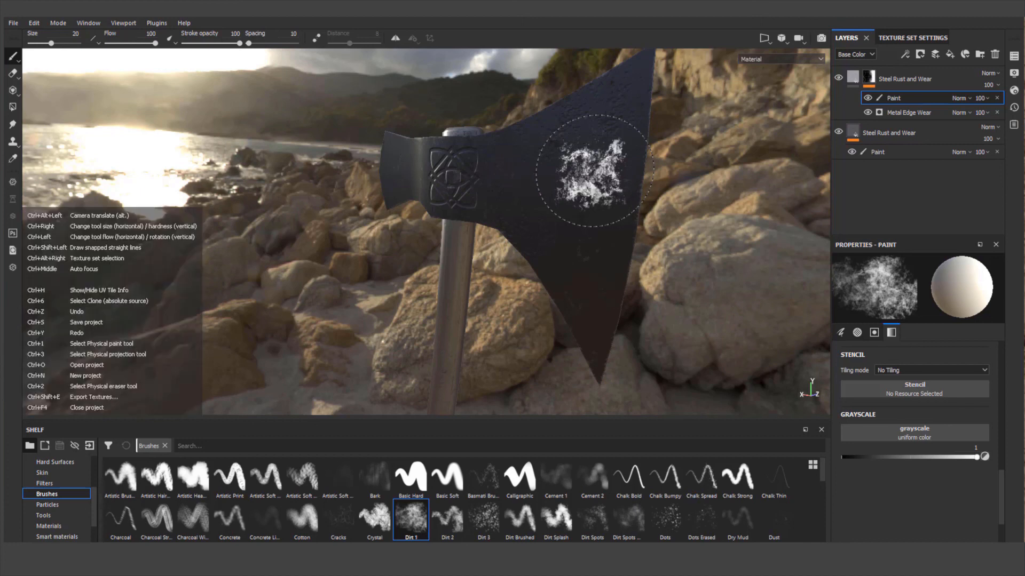
{"action": "mouse_move", "coordinate": [595, 171]}
{"action": "right_mouse_down", "text": "ctrl"}
{"action": "mouse_move", "coordinate": [579, 171]}
{"action": "mouse_move", "coordinate": [592, 172]}
{"action": "right_mouse_up", "text": "ctrl"}
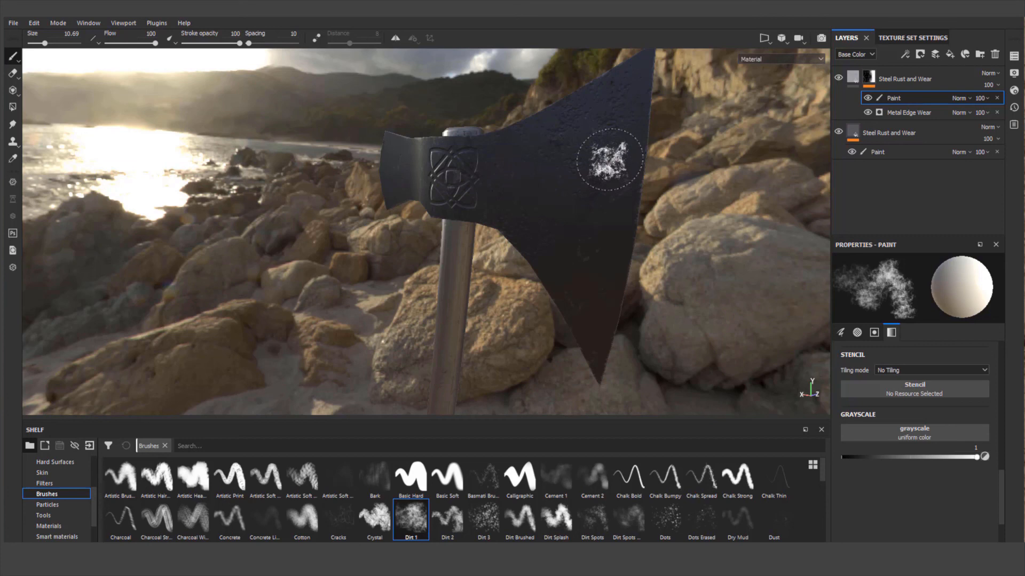
{"action": "key", "text": "ctrl"}
{"action": "left_click_drag", "start_coordinate": [610, 159], "coordinate": [610, 223], "text": "ctrl"}
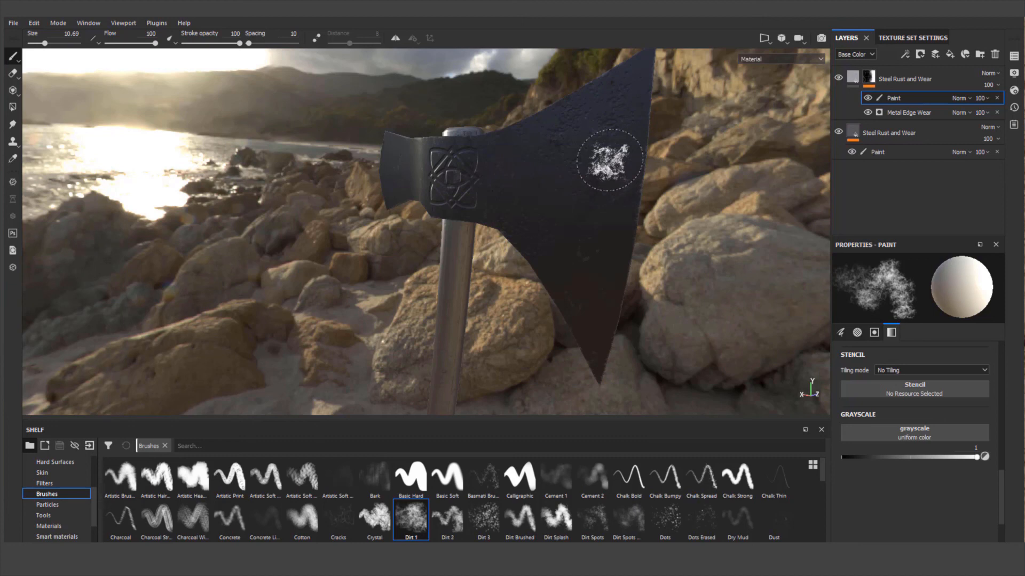
{"action": "mouse_move", "coordinate": [609, 160]}
{"action": "left_mouse_down", "text": "ctrl"}
{"action": "mouse_move", "coordinate": [561, 160]}
{"action": "mouse_move", "coordinate": [614, 160]}
{"action": "left_mouse_up", "text": "ctrl"}
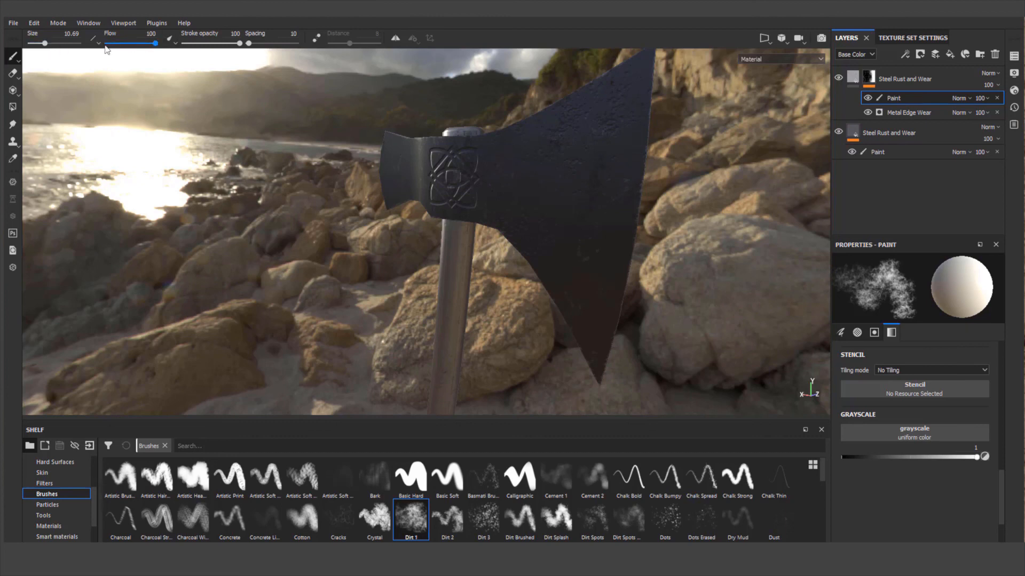
{"action": "left_click", "coordinate": [620, 96]}
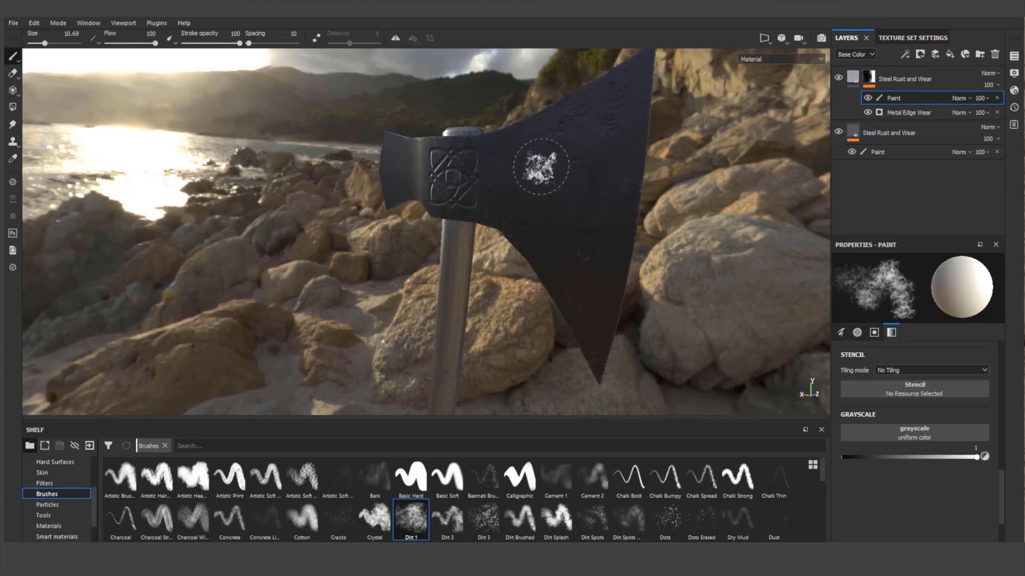
Paint light wear along the full cutting edge on this side of the axe blade
{"action": "key", "text": "alt"}
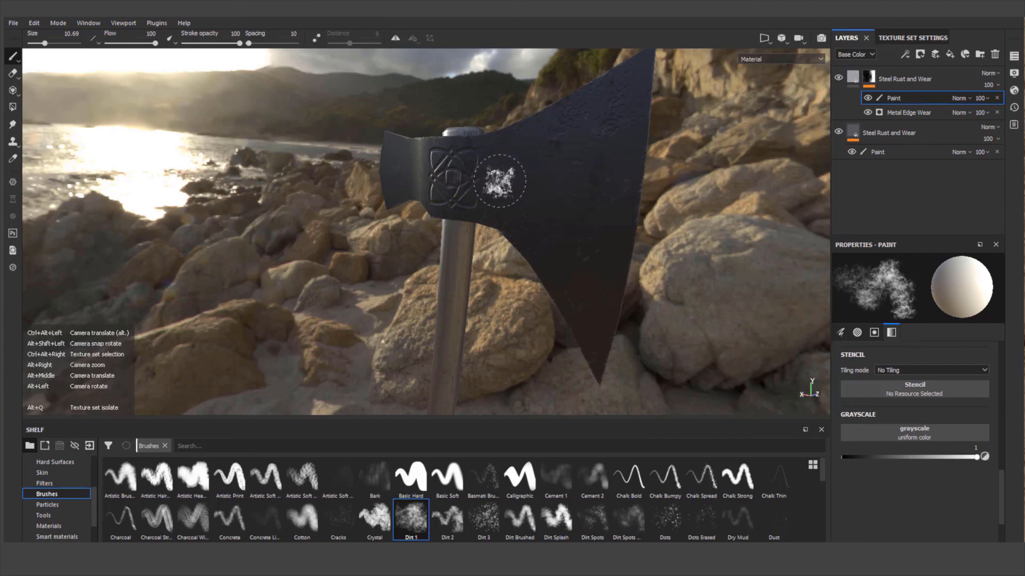
{"action": "mouse_move", "coordinate": [499, 181]}
{"action": "left_mouse_down", "text": "alt"}
{"action": "mouse_move", "coordinate": [587, 178]}
{"action": "mouse_move", "coordinate": [574, 171]}
{"action": "left_mouse_up", "text": "alt"}
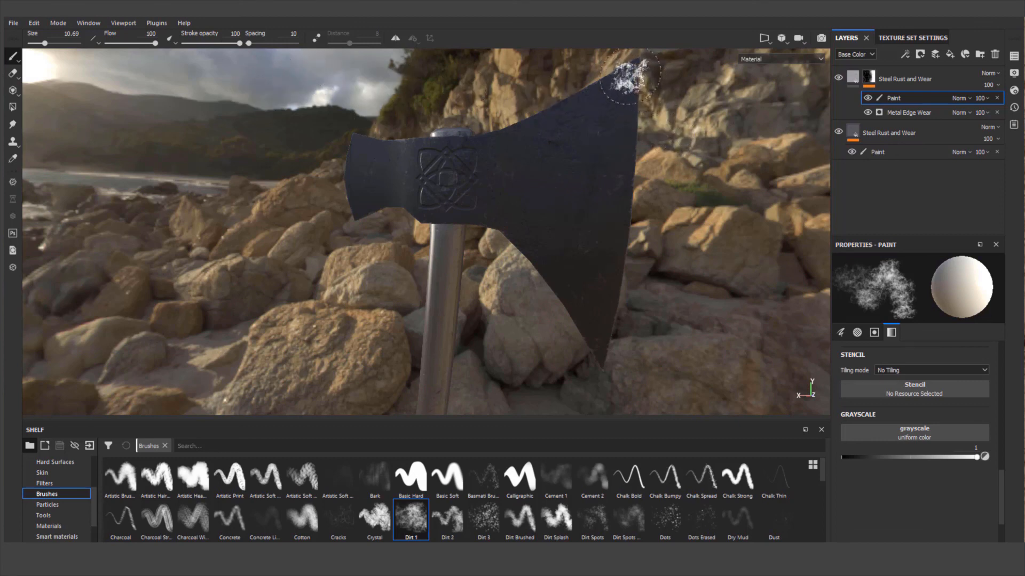
{"action": "left_click_drag", "start_coordinate": [635, 107], "coordinate": [639, 129]}
{"action": "left_click_drag", "start_coordinate": [634, 191], "coordinate": [628, 235]}
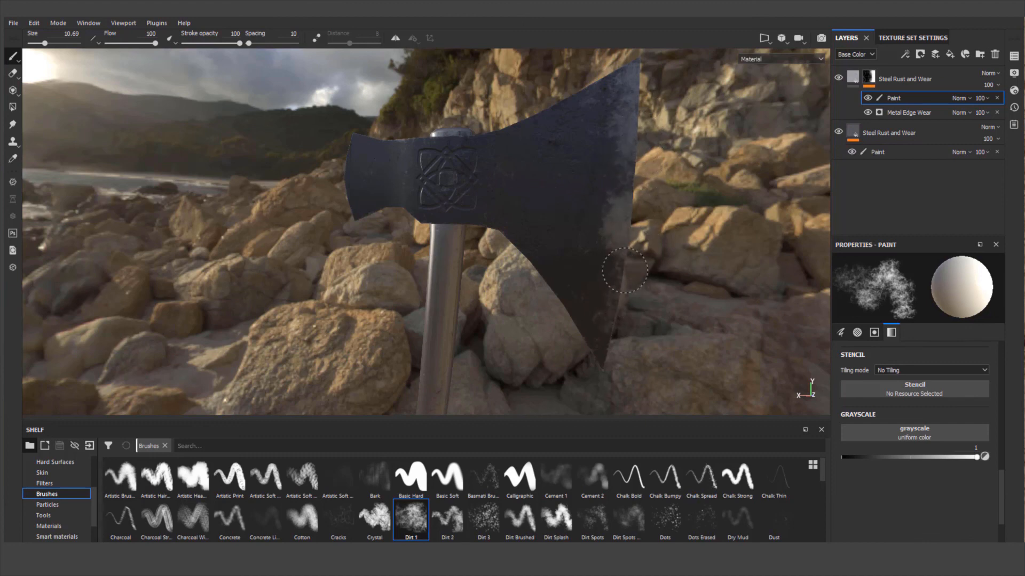
{"action": "left_click_drag", "start_coordinate": [625, 270], "coordinate": [624, 299]}
{"action": "left_click_drag", "start_coordinate": [601, 366], "coordinate": [625, 240]}
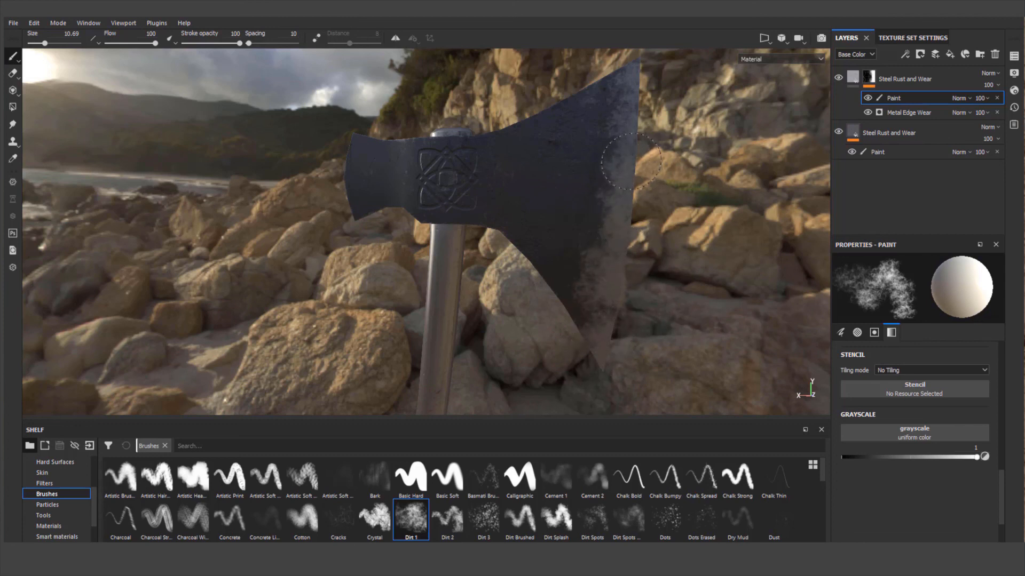
{"action": "left_click_drag", "start_coordinate": [631, 161], "coordinate": [626, 87]}
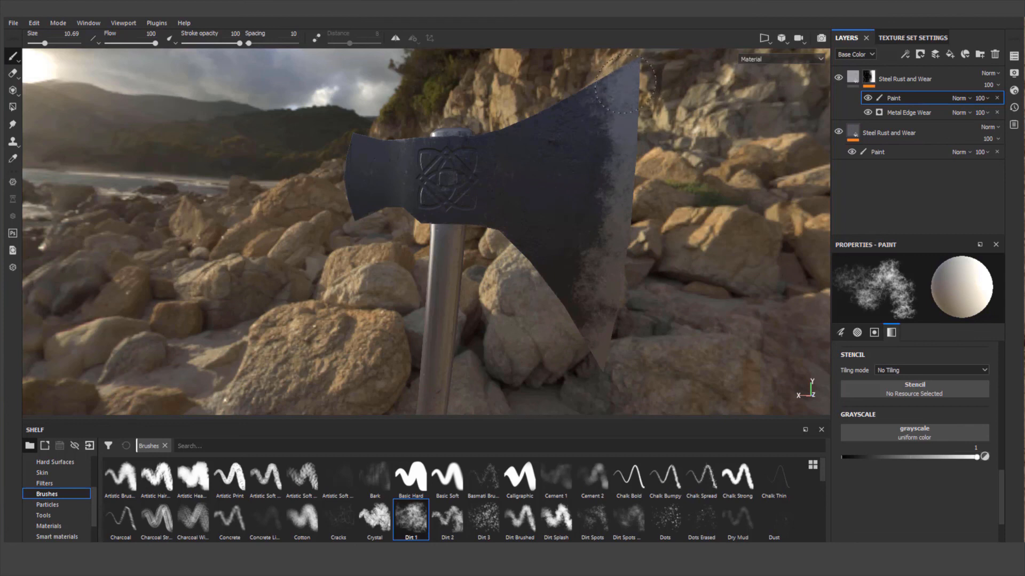
{"action": "left_click_drag", "start_coordinate": [627, 129], "coordinate": [631, 126]}
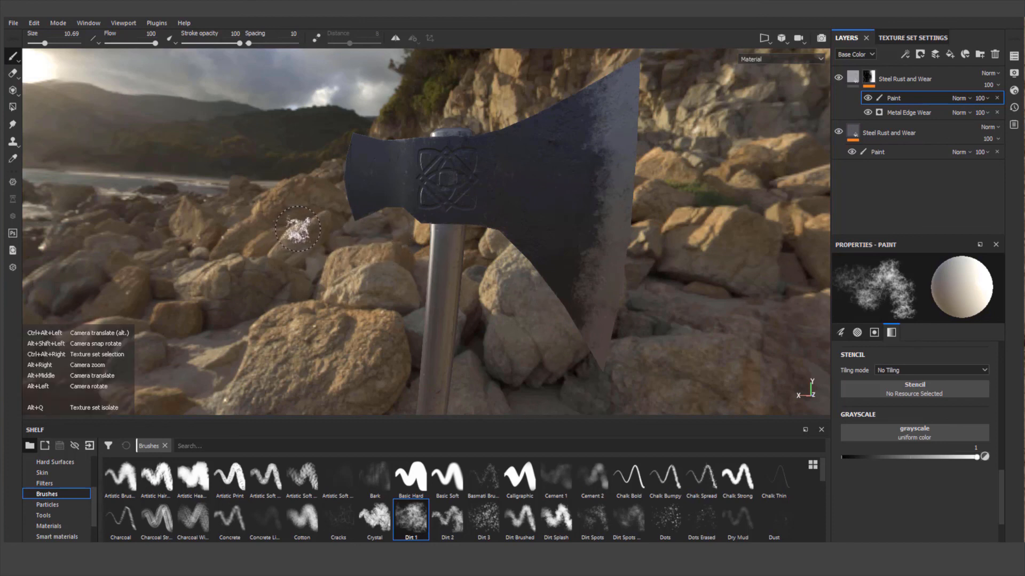
Paint the same light wear on the blunt back end of the axe head on this side
{"action": "left_click_drag", "start_coordinate": [296, 228], "coordinate": [344, 227], "text": "alt"}
{"action": "mouse_move", "coordinate": [331, 139]}
{"action": "left_mouse_down"}
{"action": "mouse_move", "coordinate": [343, 150]}
{"action": "mouse_move", "coordinate": [321, 168]}
{"action": "mouse_move", "coordinate": [323, 182]}
{"action": "mouse_move", "coordinate": [348, 200]}
{"action": "mouse_move", "coordinate": [336, 229]}
{"action": "mouse_move", "coordinate": [323, 182]}
{"action": "left_mouse_up"}
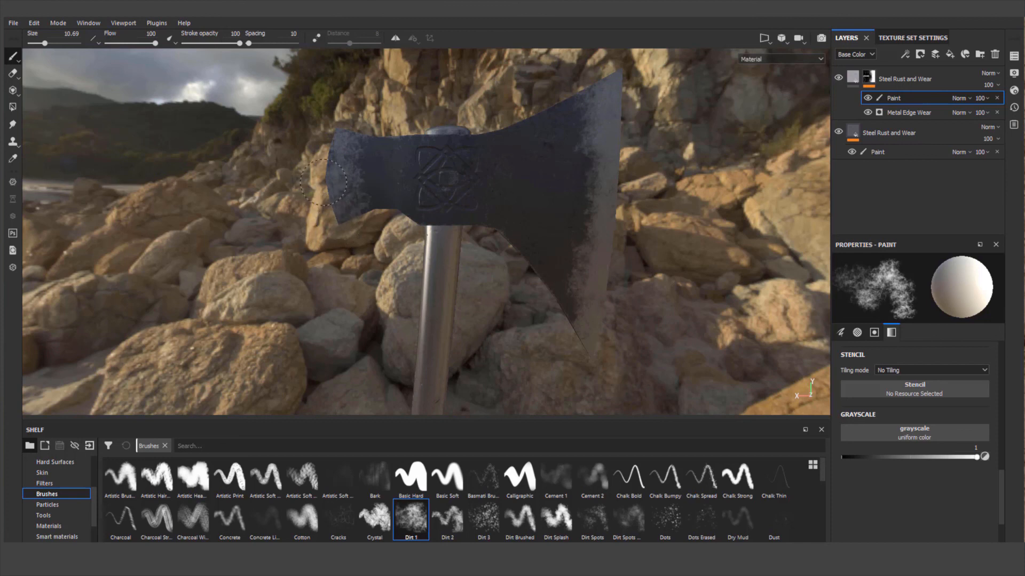
{"action": "left_click_drag", "start_coordinate": [327, 135], "coordinate": [331, 149]}
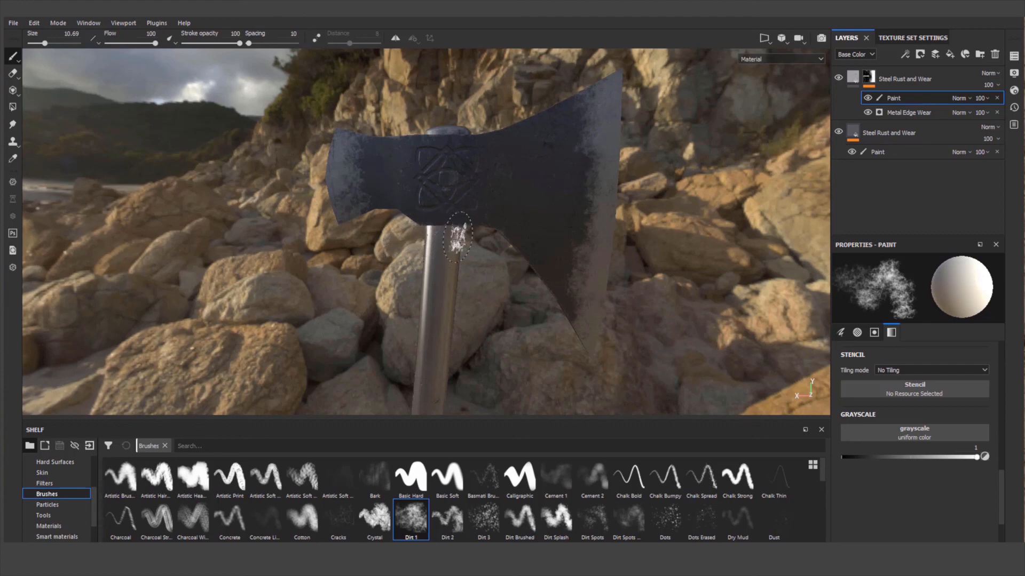
Paint light wear along the cutting edge and the blunt back end on the opposite side of the axe head
{"action": "mouse_move", "coordinate": [457, 237]}
{"action": "left_mouse_down", "text": "alt"}
{"action": "mouse_move", "coordinate": [450, 247]}
{"action": "mouse_move", "coordinate": [5, 231]}
{"action": "mouse_move", "coordinate": [319, 225]}
{"action": "mouse_move", "coordinate": [305, 225]}
{"action": "left_mouse_up", "text": "alt"}
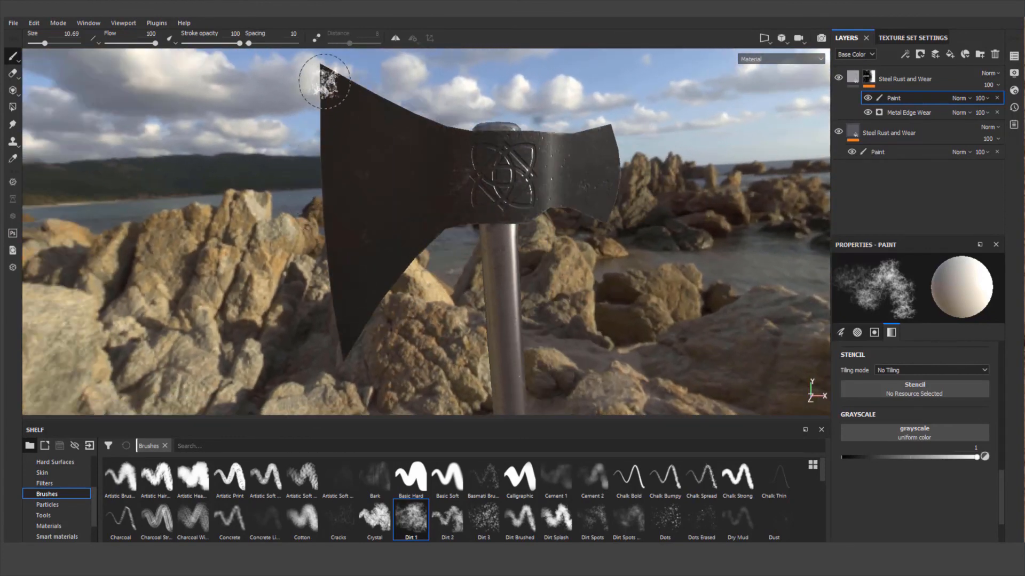
{"action": "mouse_move", "coordinate": [333, 85]}
{"action": "left_mouse_down"}
{"action": "mouse_move", "coordinate": [334, 106]}
{"action": "mouse_move", "coordinate": [312, 133]}
{"action": "mouse_move", "coordinate": [341, 246]}
{"action": "mouse_move", "coordinate": [346, 353]}
{"action": "left_mouse_up"}
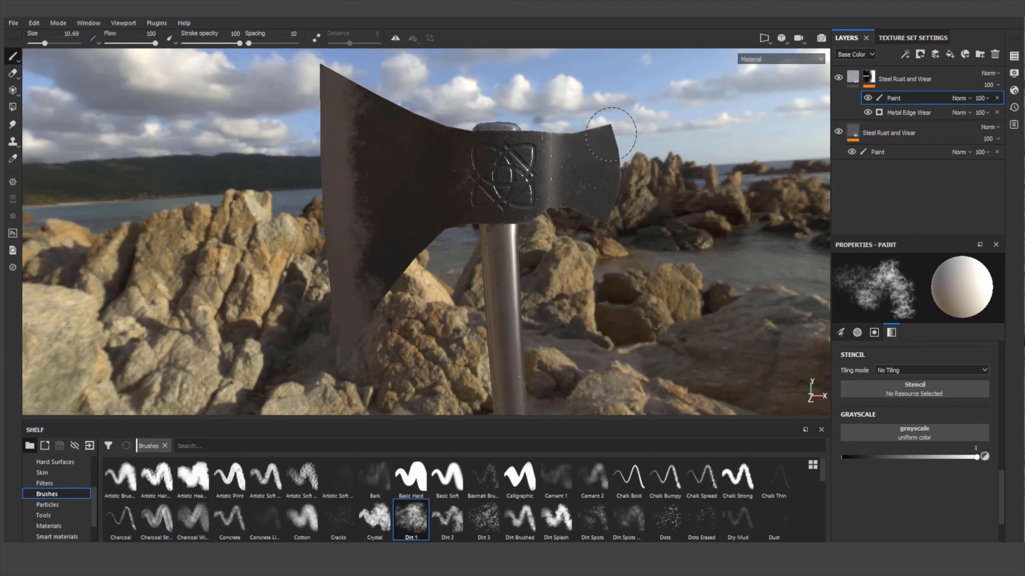
{"action": "mouse_move", "coordinate": [611, 134]}
{"action": "left_mouse_down"}
{"action": "mouse_move", "coordinate": [598, 126]}
{"action": "mouse_move", "coordinate": [624, 160]}
{"action": "mouse_move", "coordinate": [611, 203]}
{"action": "left_mouse_up"}
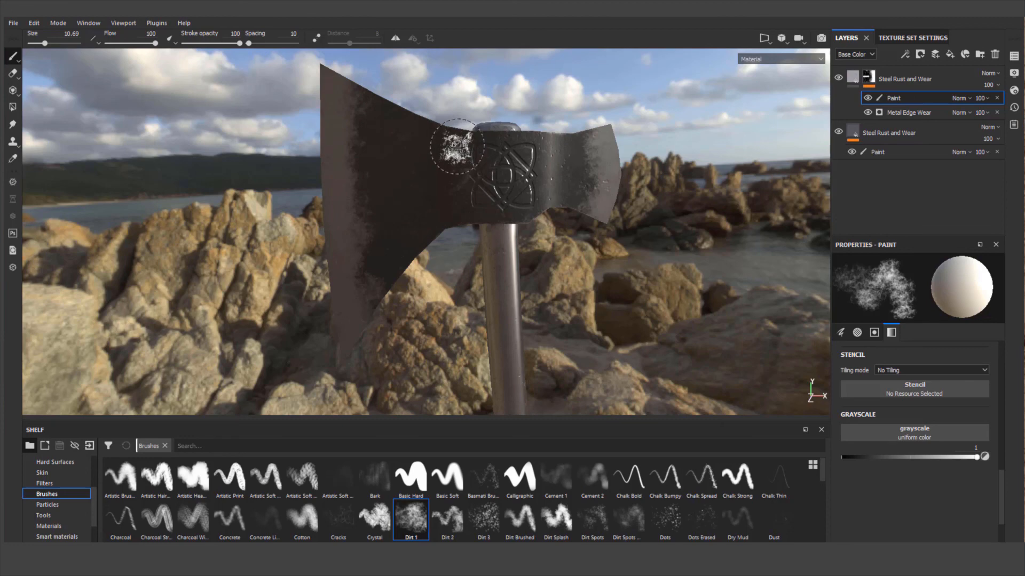
Reduce the Dirt 1 brush size to 4.29 for finer wear on the axe head
{"action": "left_click_drag", "start_coordinate": [456, 155], "coordinate": [437, 216], "text": "alt"}
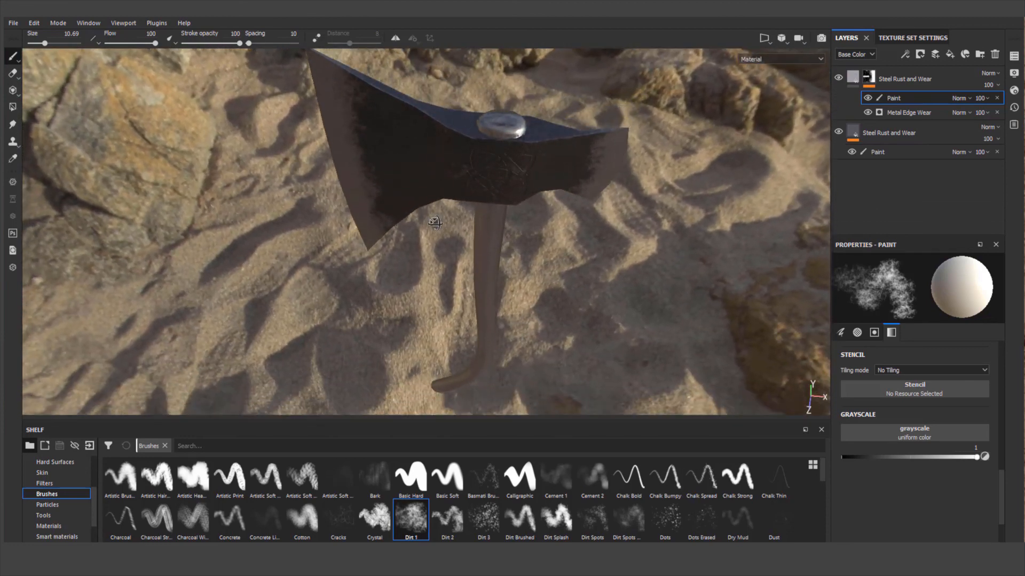
{"action": "mouse_move", "coordinate": [480, 170]}
{"action": "left_mouse_down", "text": "alt"}
{"action": "mouse_move", "coordinate": [489, 167]}
{"action": "mouse_move", "coordinate": [466, 213]}
{"action": "left_mouse_up", "text": "alt"}
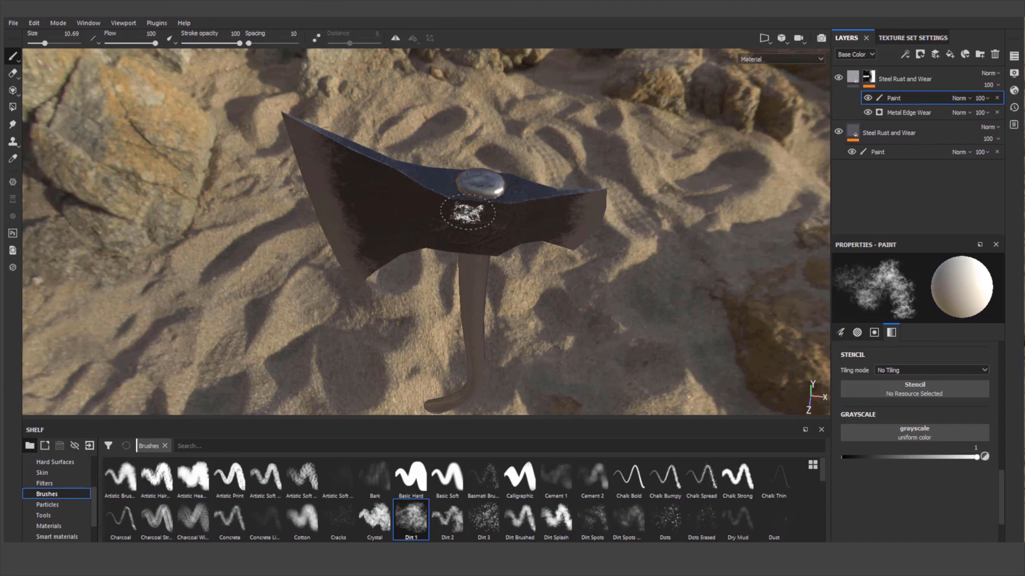
{"action": "scroll", "coordinate": [467, 212], "scroll_direction": "down", "scroll_amount": 2}
{"action": "scroll", "coordinate": [467, 213], "scroll_direction": "up", "scroll_amount": 5}
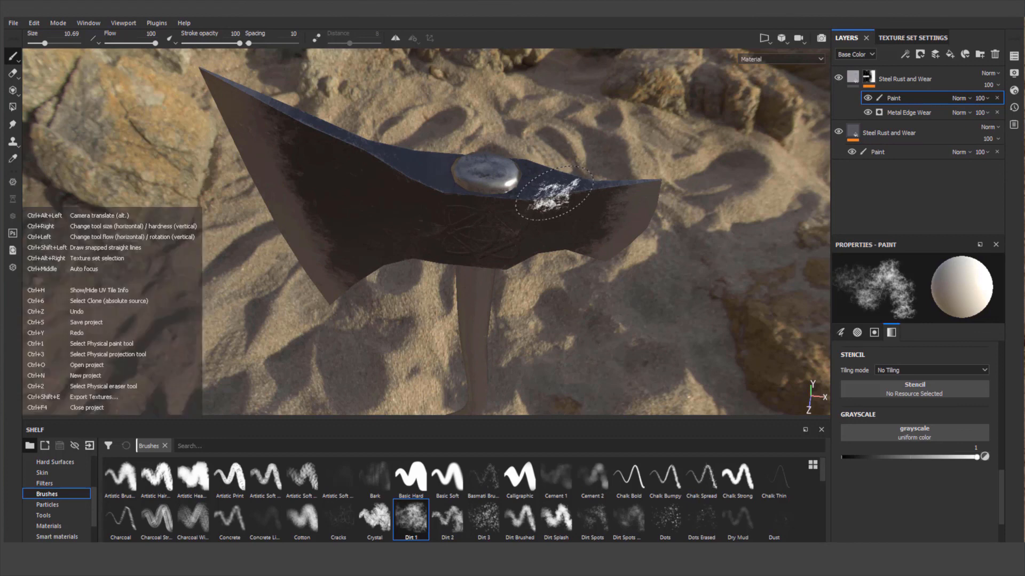
{"action": "key", "text": "bracketleft"}
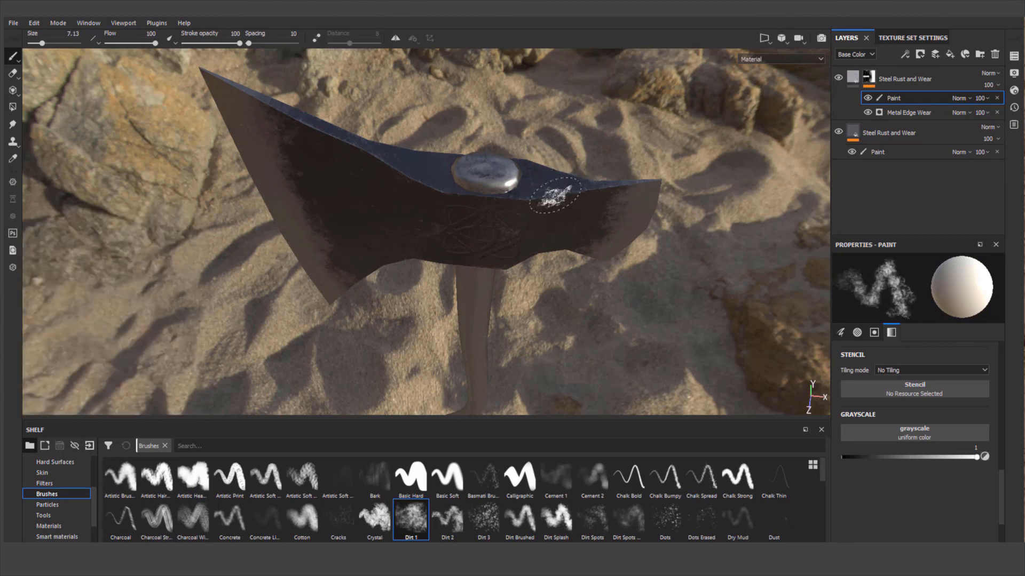
{"action": "key", "text": "bracketleft"}
{"action": "key", "text": "bracketright"}
{"action": "key", "text": "bracketleft"}
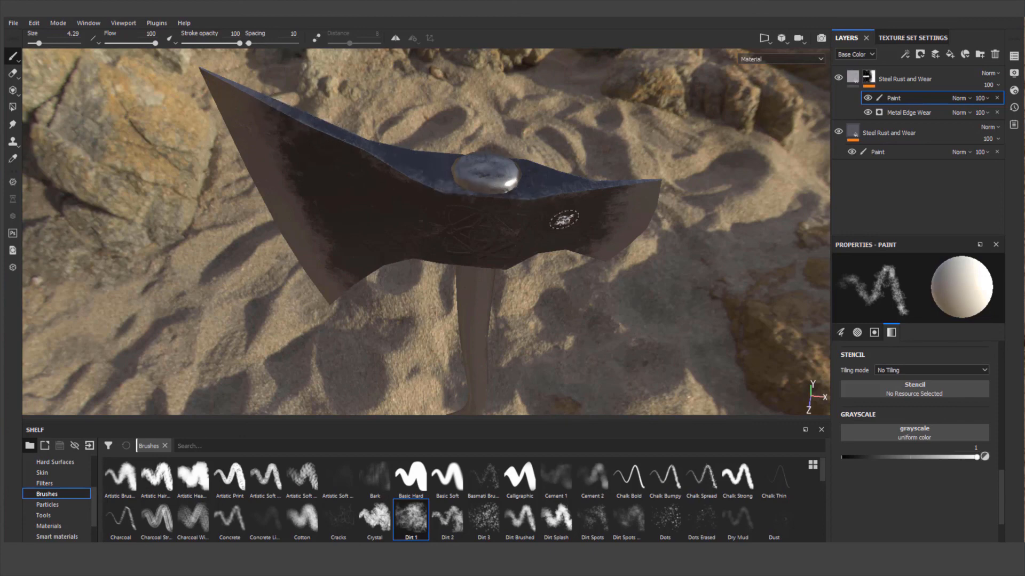
{"action": "left_click_drag", "start_coordinate": [551, 230], "coordinate": [592, 274], "text": "alt"}
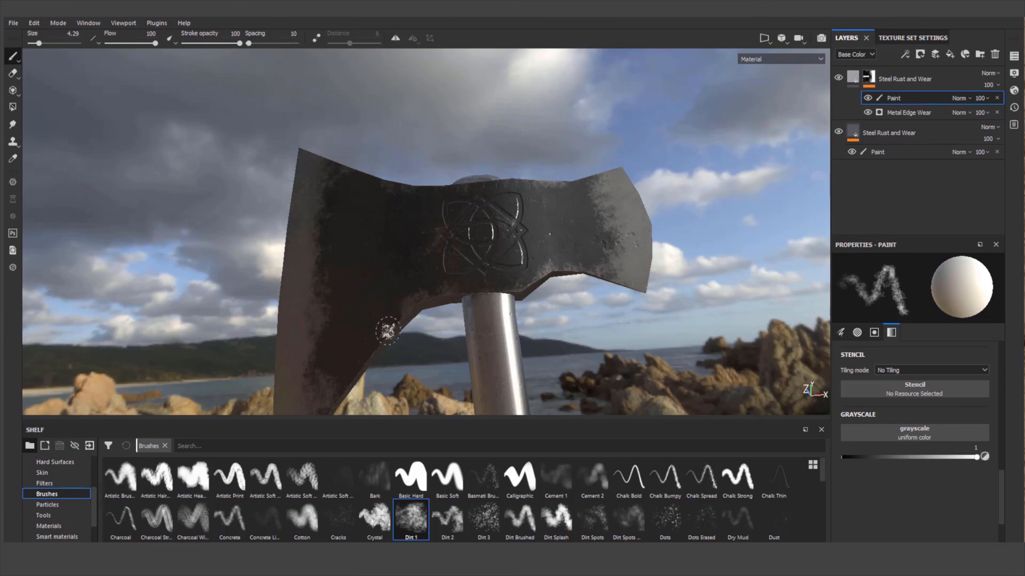
Paint fine wear along the lower curved edge of the axe blade on this side
{"action": "mouse_move", "coordinate": [398, 329]}
{"action": "left_mouse_down", "text": "alt"}
{"action": "mouse_move", "coordinate": [379, 309]}
{"action": "mouse_move", "coordinate": [397, 343]}
{"action": "left_mouse_up", "text": "alt"}
{"action": "middle_click_drag", "start_coordinate": [444, 327], "coordinate": [462, 238], "text": "alt"}
{"action": "scroll", "coordinate": [461, 239], "scroll_direction": "up", "scroll_amount": 2}
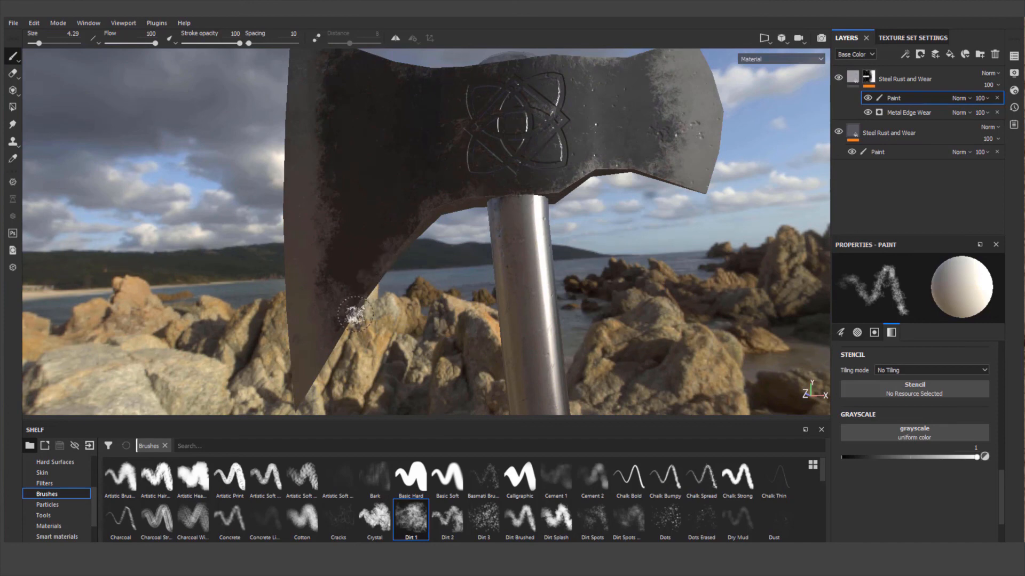
{"action": "scroll", "coordinate": [427, 283], "scroll_direction": "down", "scroll_amount": 3}
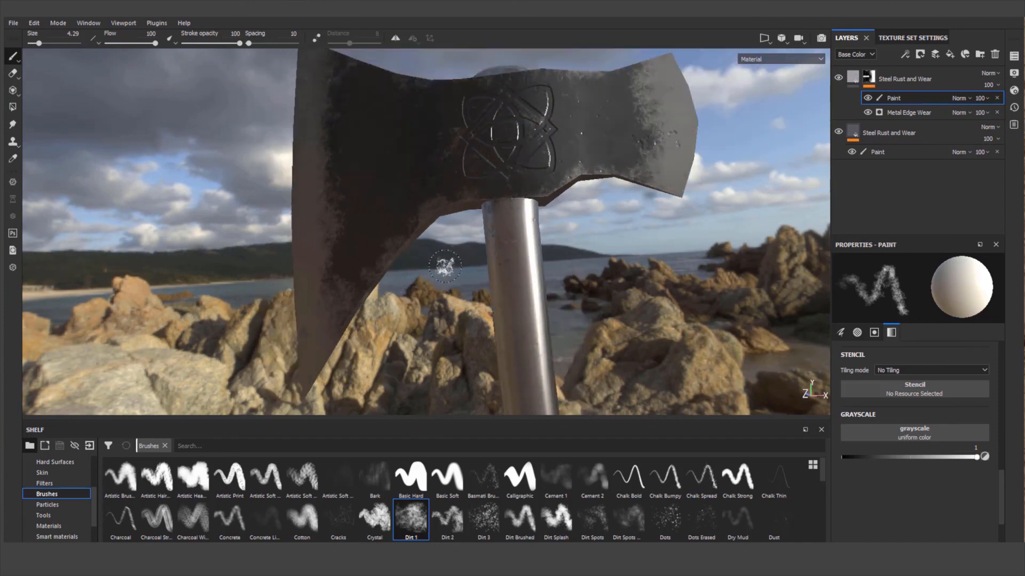
{"action": "left_click_drag", "start_coordinate": [460, 233], "coordinate": [986, 281], "text": "alt"}
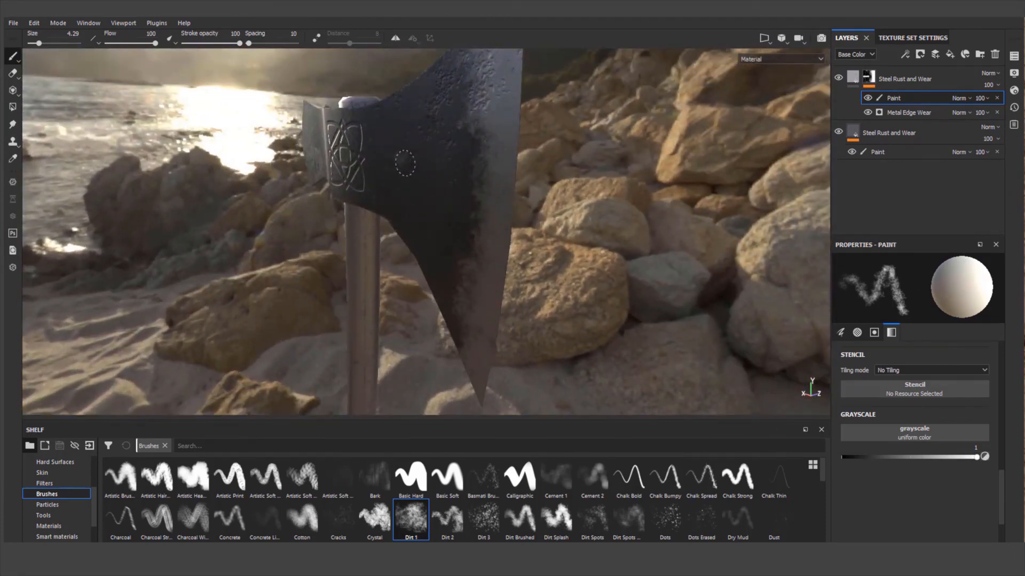
{"action": "left_click_drag", "start_coordinate": [404, 163], "coordinate": [483, 180]}
{"action": "key", "text": "ctrl+z"}
{"action": "mouse_move", "coordinate": [450, 190]}
{"action": "left_mouse_down", "text": "alt"}
{"action": "mouse_move", "coordinate": [622, 180]}
{"action": "mouse_move", "coordinate": [482, 172]}
{"action": "mouse_move", "coordinate": [540, 223]}
{"action": "mouse_move", "coordinate": [513, 265]}
{"action": "left_mouse_up", "text": "alt"}
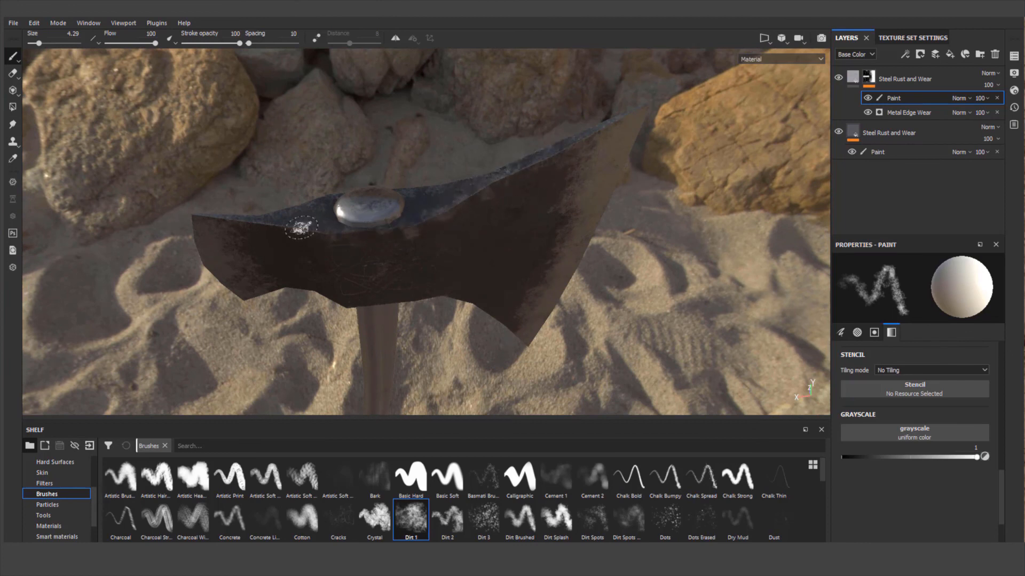
Reduce the Dirt 1 brush to size 2.16 and flow 98, and paint fine wear along the lower edge of the opposite side
{"action": "mouse_move", "coordinate": [406, 234]}
{"action": "left_mouse_down", "text": "alt"}
{"action": "mouse_move", "coordinate": [436, 229]}
{"action": "mouse_move", "coordinate": [426, 179]}
{"action": "mouse_move", "coordinate": [427, 209]}
{"action": "mouse_move", "coordinate": [459, 205]}
{"action": "mouse_move", "coordinate": [421, 235]}
{"action": "left_mouse_up", "text": "alt"}
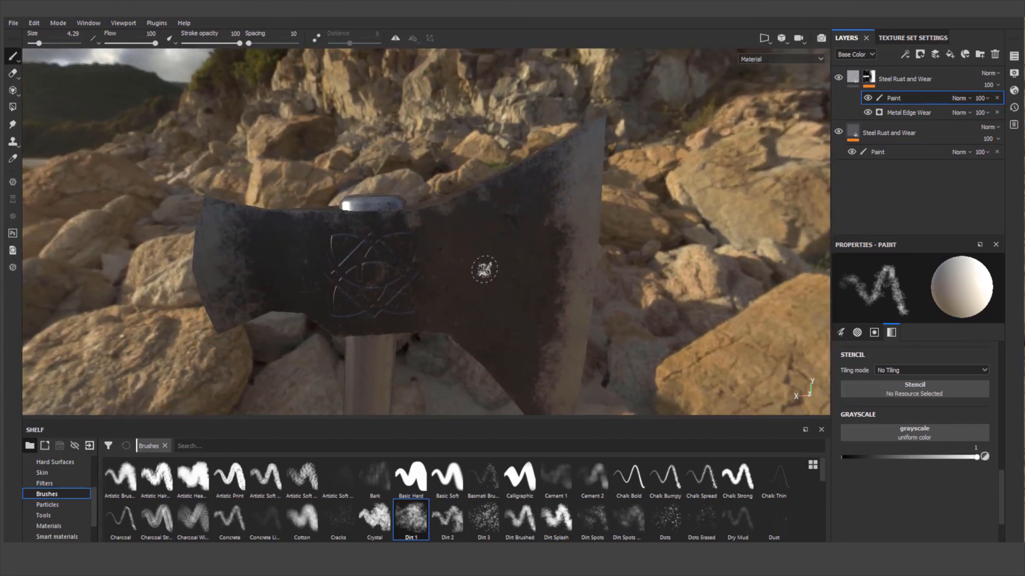
{"action": "mouse_move", "coordinate": [485, 270]}
{"action": "left_mouse_down", "text": "alt"}
{"action": "mouse_move", "coordinate": [462, 265]}
{"action": "mouse_move", "coordinate": [459, 216]}
{"action": "left_mouse_up", "text": "alt"}
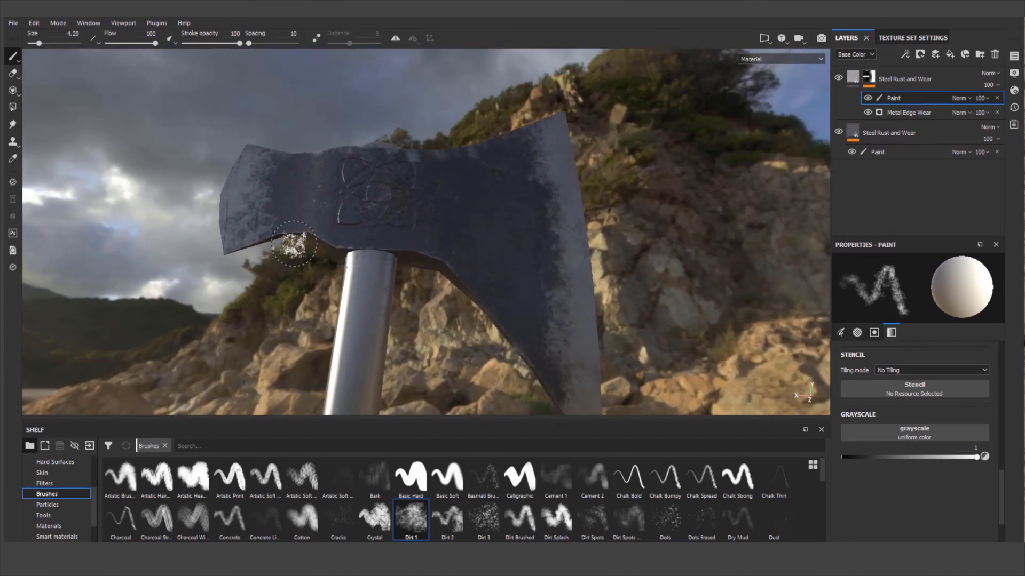
{"action": "right_click_drag", "start_coordinate": [294, 243], "coordinate": [291, 243], "text": "ctrl"}
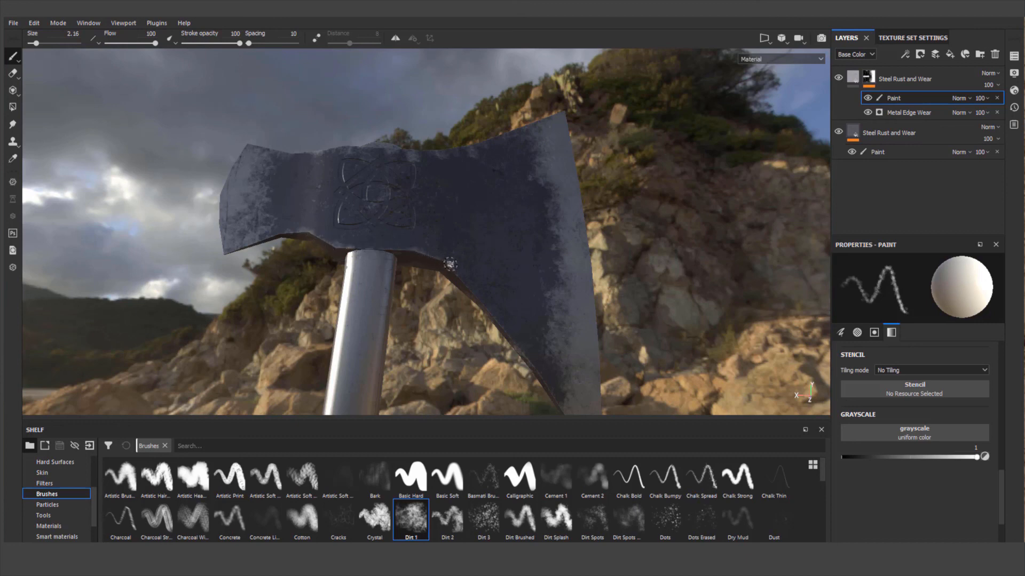
{"action": "key", "text": "ctrl"}
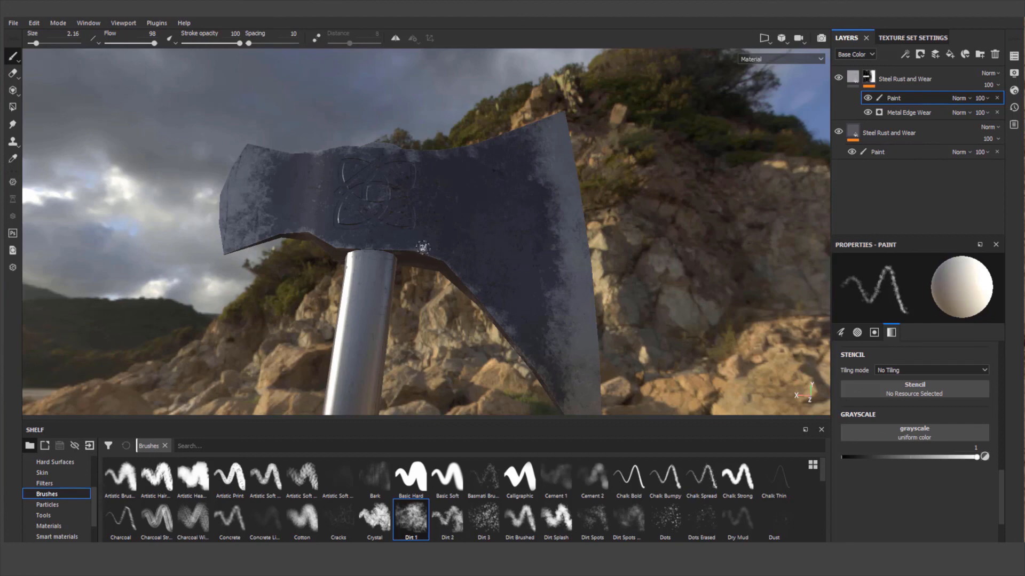
{"action": "left_click_drag", "start_coordinate": [423, 252], "coordinate": [424, 222], "text": "alt"}
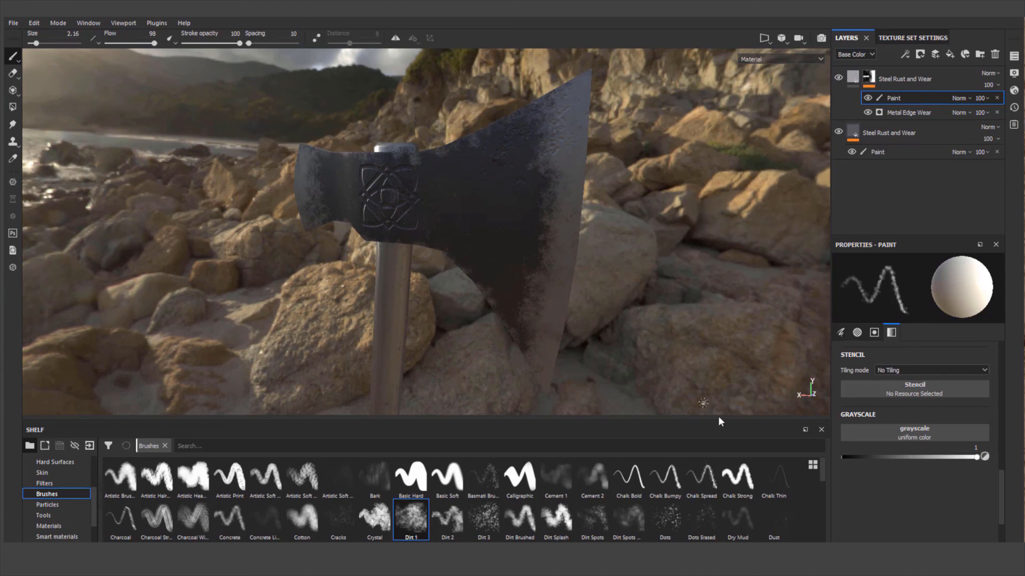
Choose the Scratches 5 brush for the mask paint and set its flow to 37
{"action": "scroll", "coordinate": [823, 478], "scroll_direction": "down", "scroll_amount": 5}
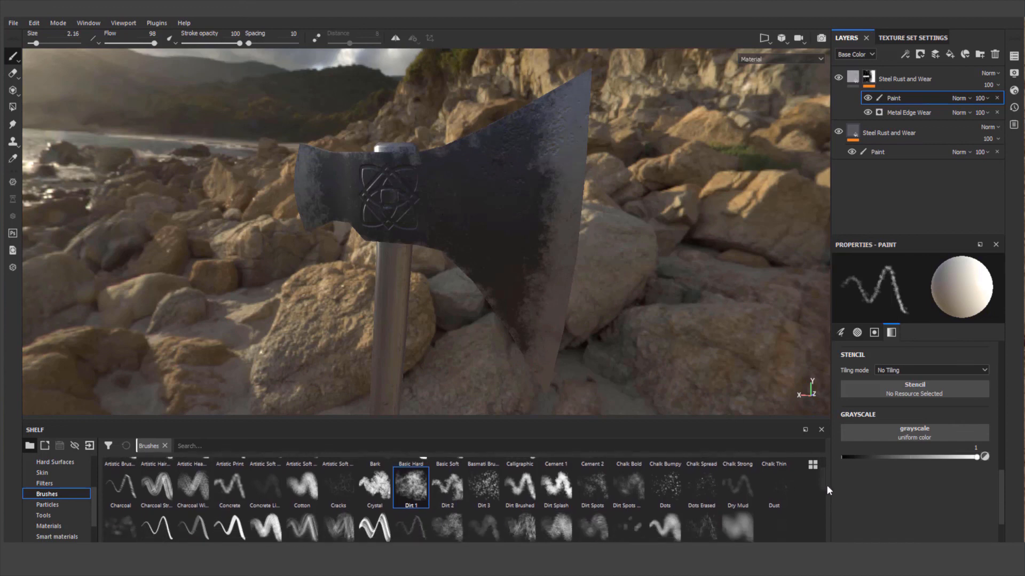
{"action": "scroll", "coordinate": [830, 501], "scroll_direction": "down", "scroll_amount": 5}
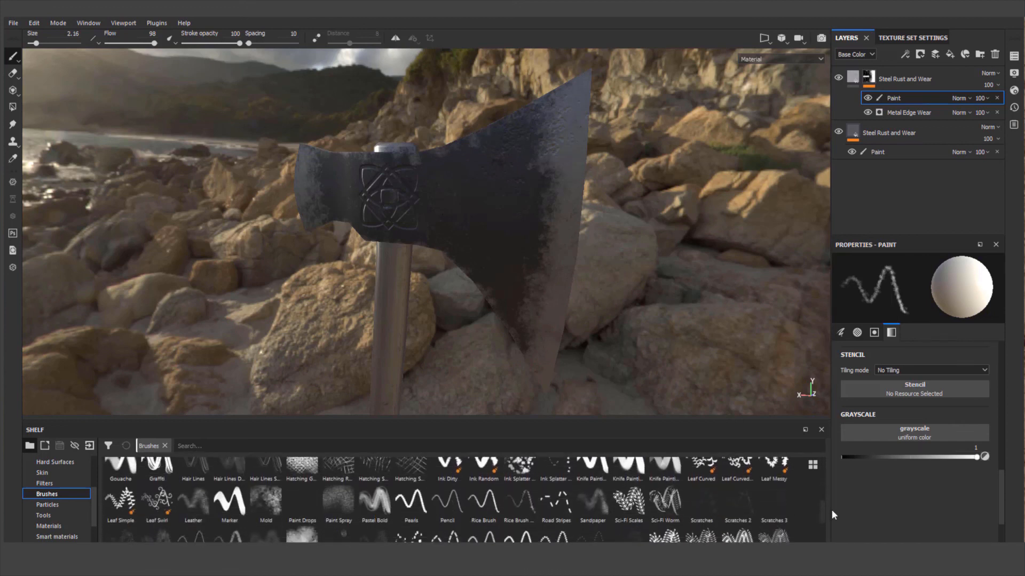
{"action": "scroll", "coordinate": [830, 516], "scroll_direction": "down", "scroll_amount": 1}
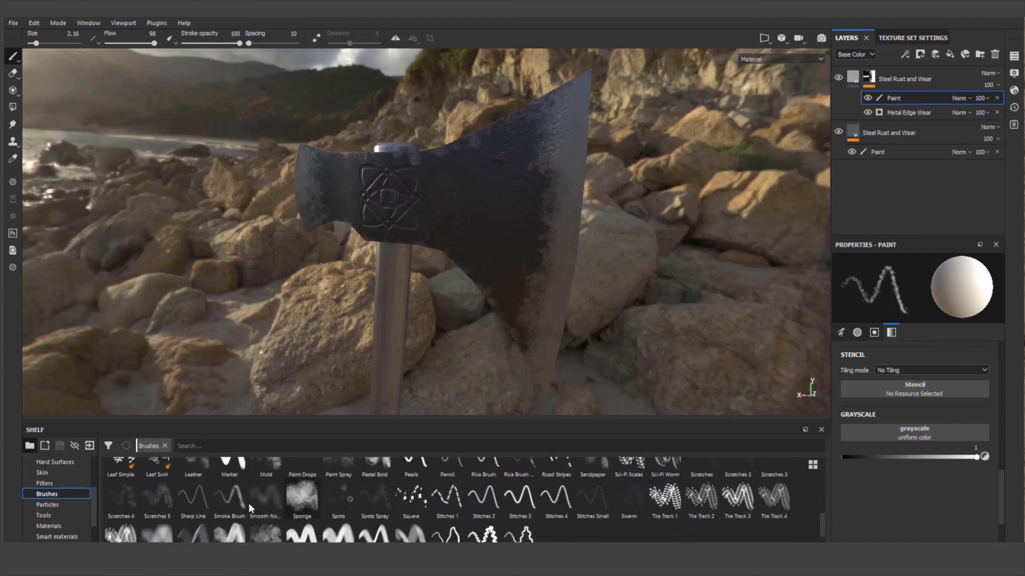
{"action": "left_click", "coordinate": [162, 493]}
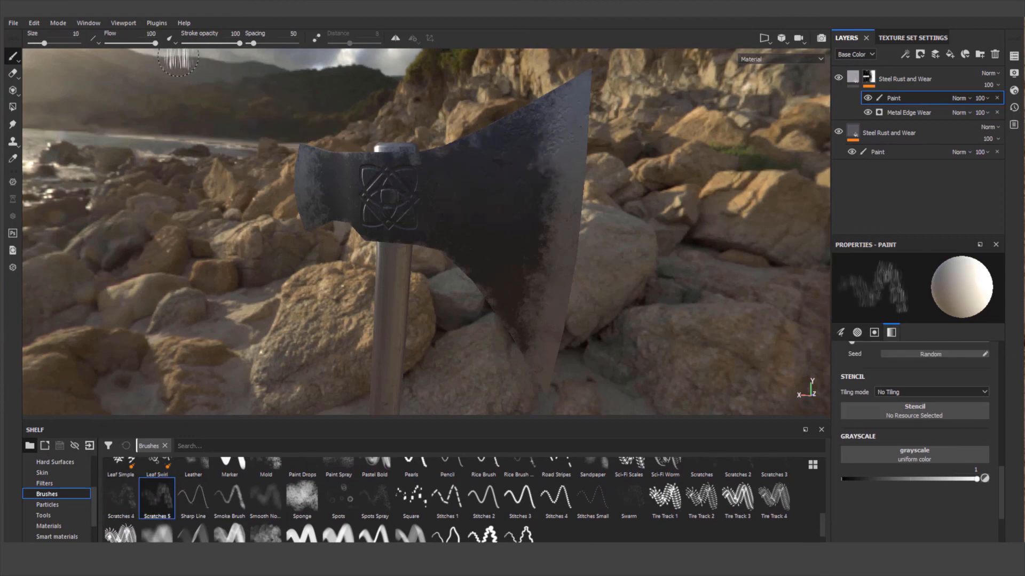
{"action": "left_click_drag", "start_coordinate": [156, 43], "coordinate": [132, 47]}
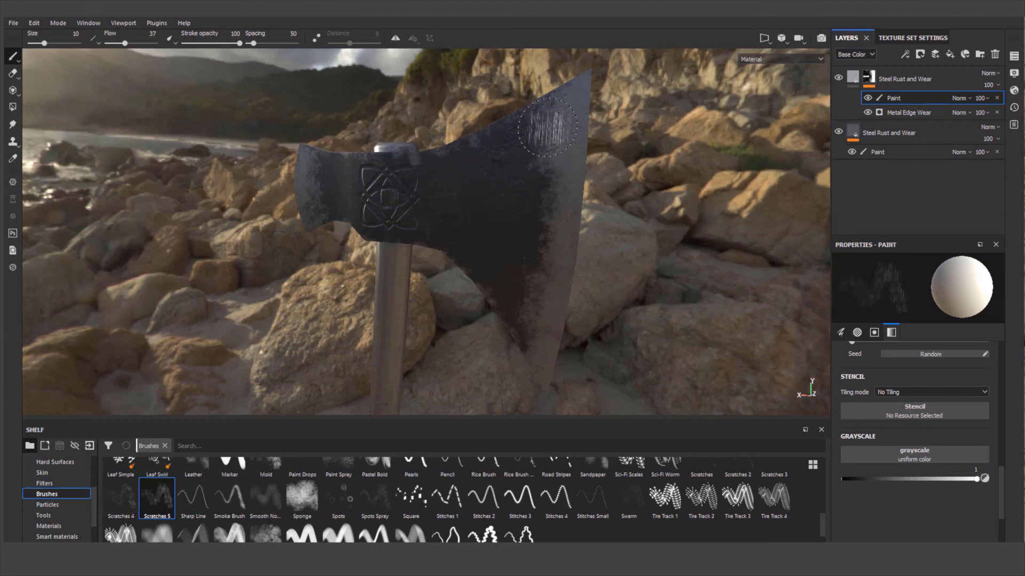
Paint scratches over the worn cutting edge and blunt end on this side, raising the brush flow to 52
{"action": "key", "text": "ctrl"}
{"action": "left_click_drag", "start_coordinate": [547, 127], "coordinate": [547, 127], "text": "ctrl"}
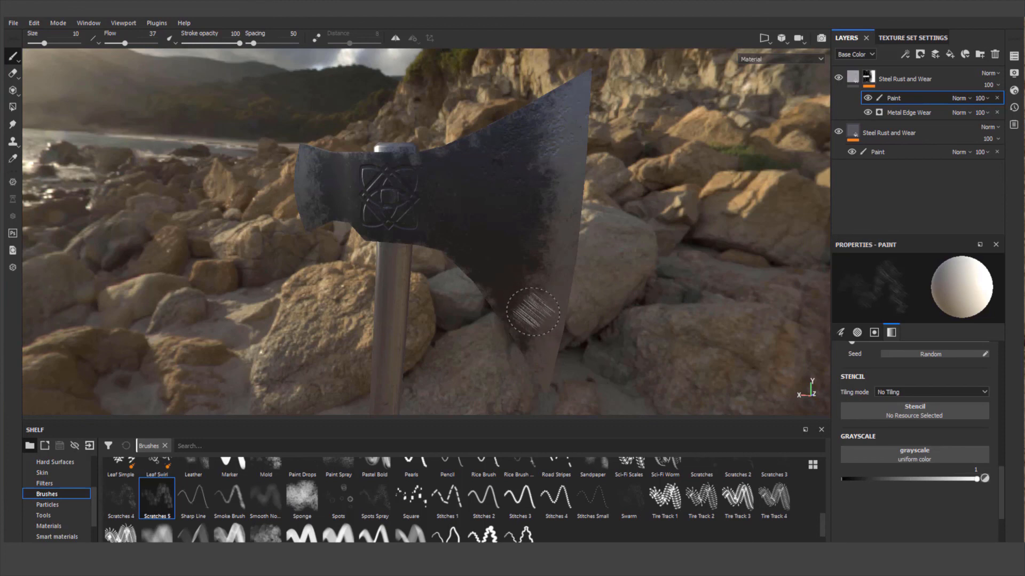
{"action": "key", "text": "ctrl"}
{"action": "mouse_move", "coordinate": [521, 319]}
{"action": "left_mouse_down"}
{"action": "mouse_move", "coordinate": [529, 345]}
{"action": "mouse_move", "coordinate": [541, 266]}
{"action": "mouse_move", "coordinate": [566, 257]}
{"action": "mouse_move", "coordinate": [546, 142]}
{"action": "mouse_move", "coordinate": [555, 152]}
{"action": "mouse_move", "coordinate": [577, 128]}
{"action": "mouse_move", "coordinate": [580, 145]}
{"action": "mouse_move", "coordinate": [564, 230]}
{"action": "mouse_move", "coordinate": [539, 189]}
{"action": "mouse_move", "coordinate": [540, 116]}
{"action": "left_mouse_up"}
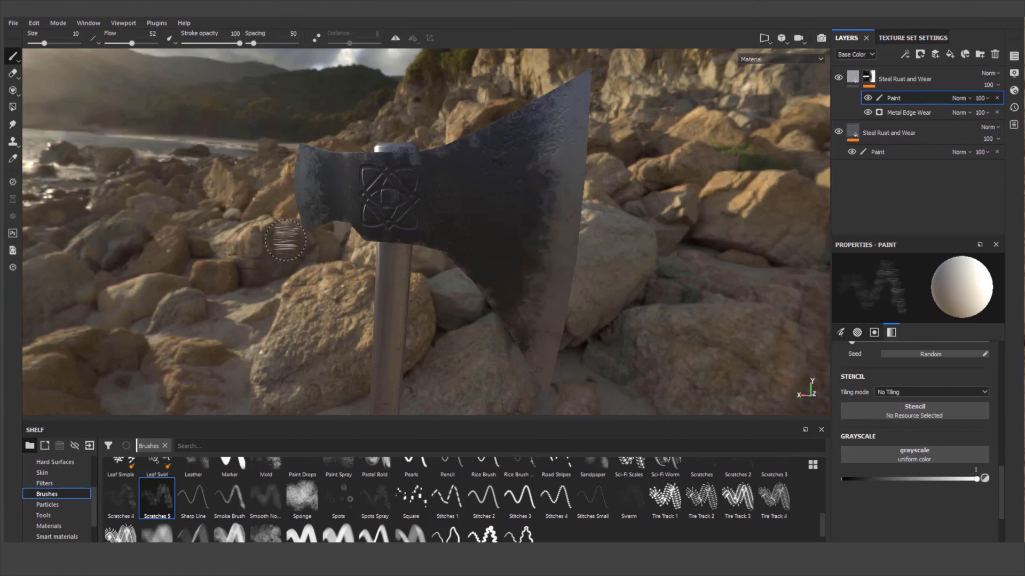
{"action": "left_click_drag", "start_coordinate": [272, 229], "coordinate": [303, 199], "text": "alt"}
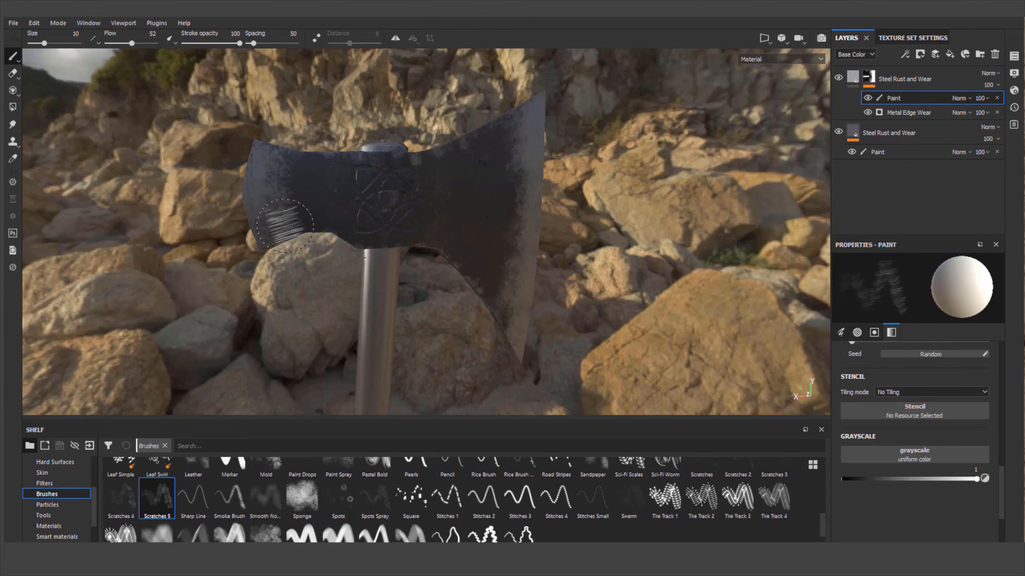
Paint matching scratches along the cutting edge and blunt end on the other side of the axe head, lowering the flow to 44 and finally 11
{"action": "left_click_drag", "start_coordinate": [285, 226], "coordinate": [630, 206], "text": "alt"}
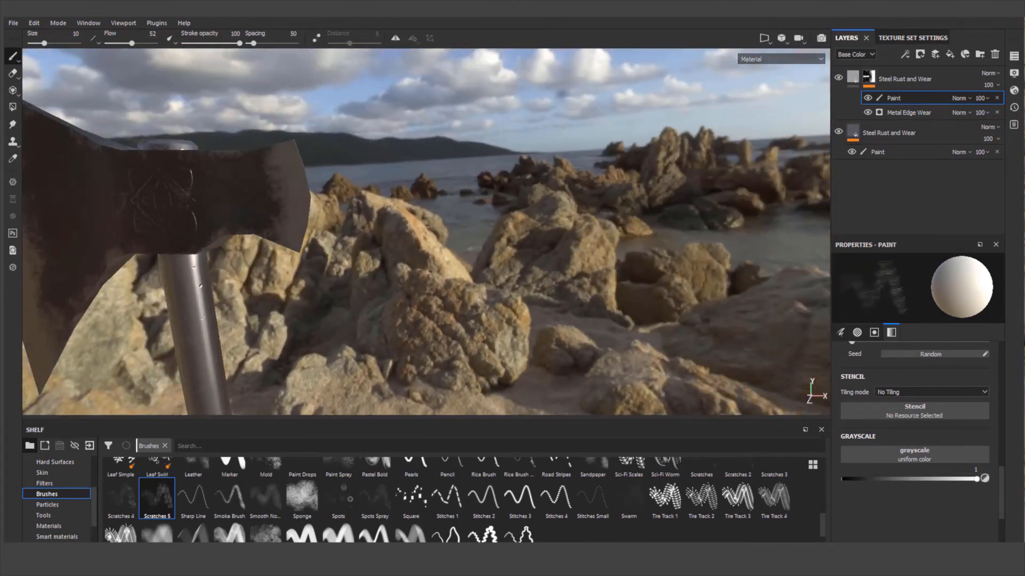
{"action": "left_click_drag", "start_coordinate": [275, 238], "coordinate": [540, 229], "text": "alt"}
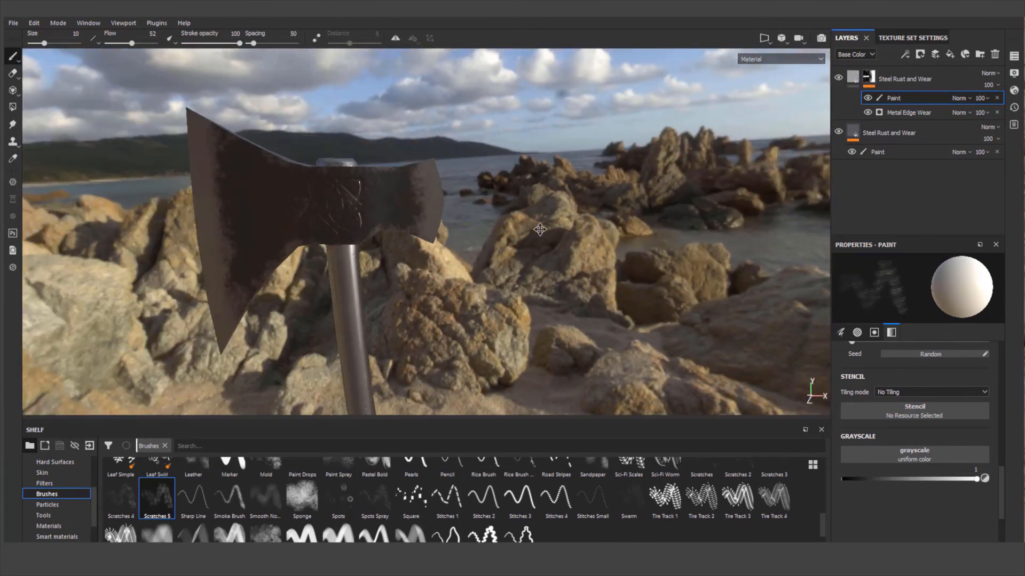
{"action": "scroll", "coordinate": [383, 229], "scroll_direction": "up", "scroll_amount": 3}
{"action": "middle_click_drag", "start_coordinate": [377, 229], "coordinate": [491, 222], "text": "alt"}
{"action": "scroll", "coordinate": [475, 223], "scroll_direction": "up", "scroll_amount": 1}
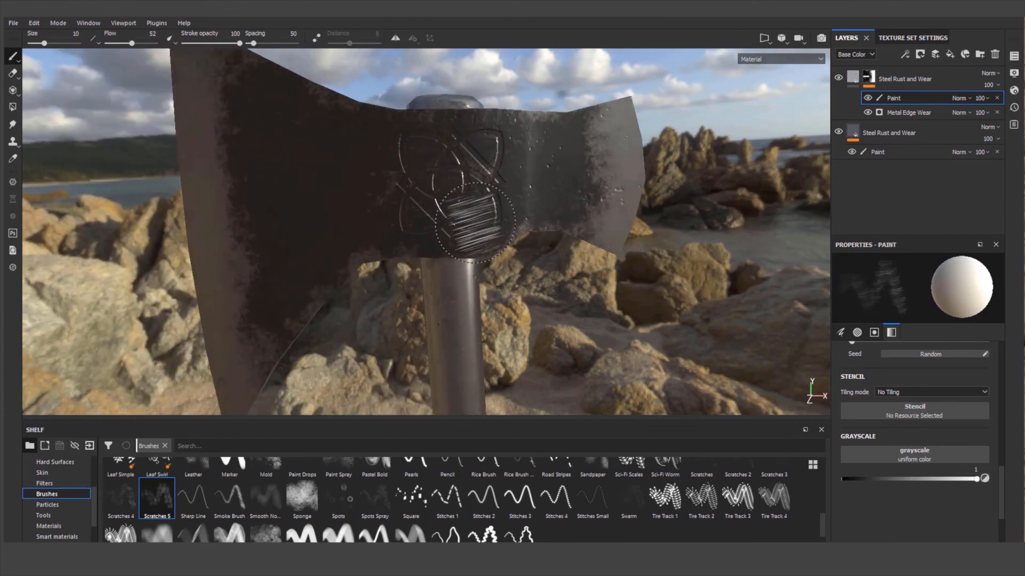
{"action": "scroll", "coordinate": [475, 223], "scroll_direction": "down", "scroll_amount": 1}
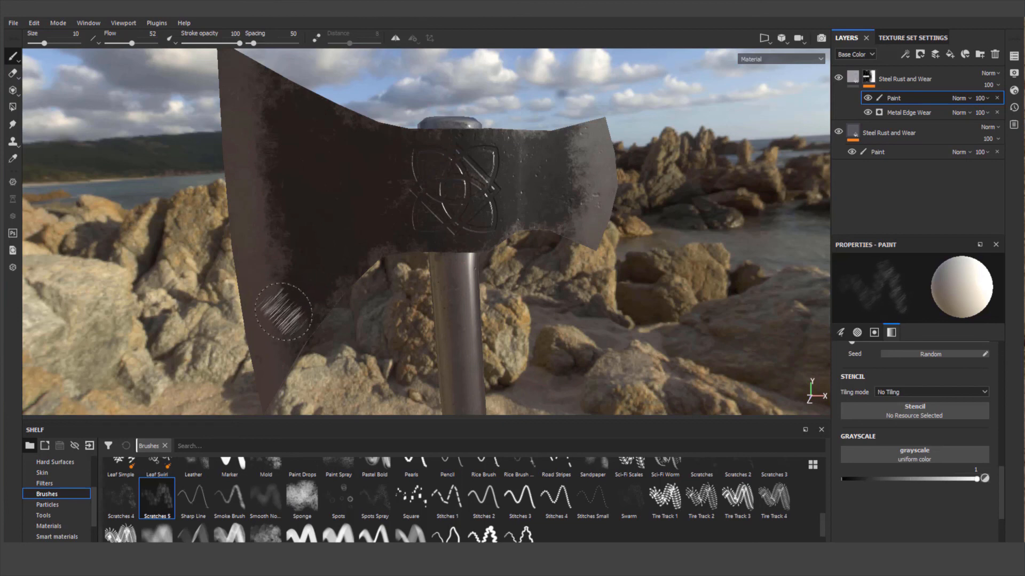
{"action": "left_click_drag", "start_coordinate": [285, 308], "coordinate": [274, 320], "text": "ctrl"}
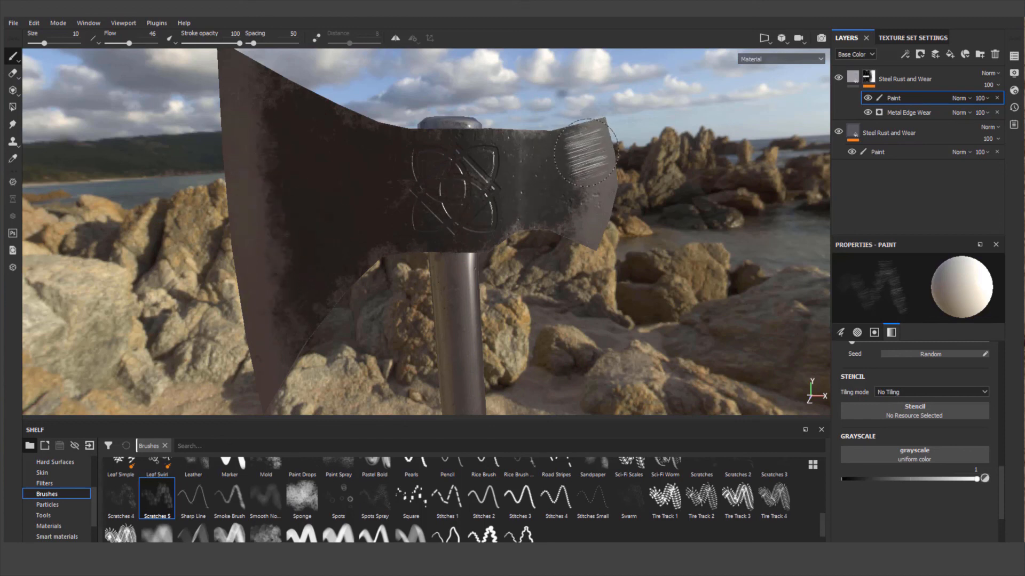
{"action": "left_click_drag", "start_coordinate": [589, 156], "coordinate": [586, 159], "text": "ctrl"}
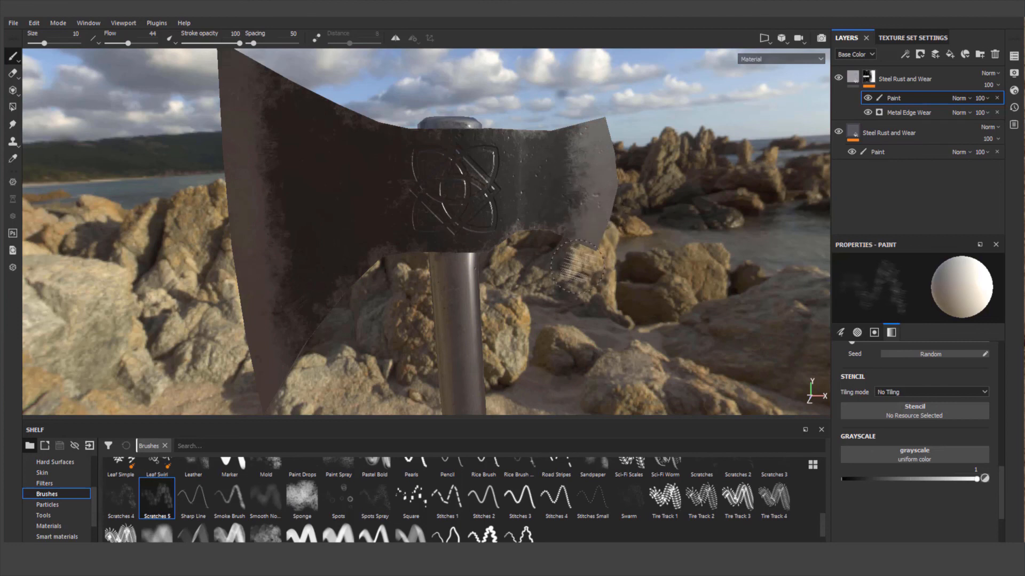
{"action": "left_click_drag", "start_coordinate": [607, 264], "coordinate": [579, 264], "text": "ctrl"}
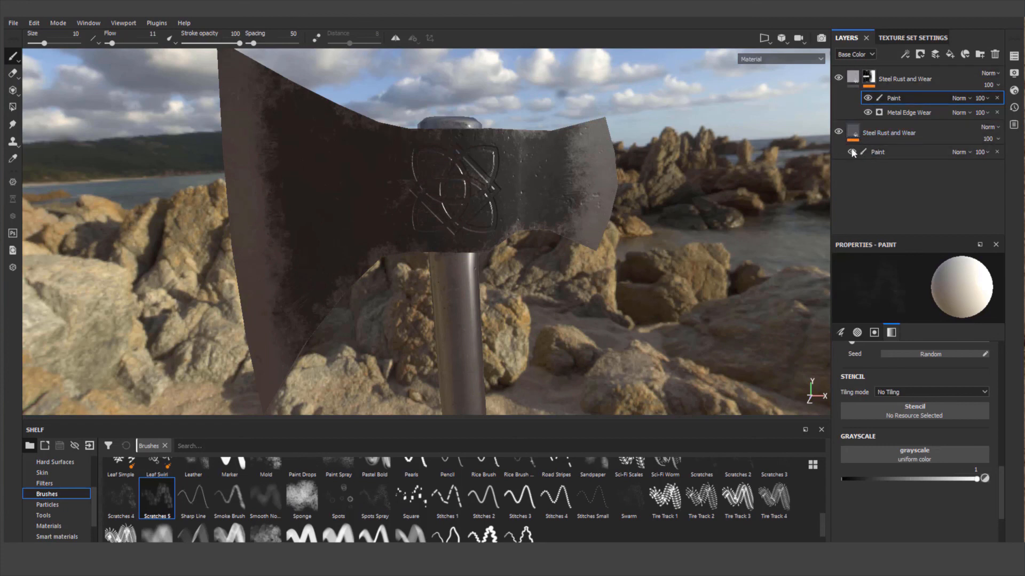
In the base Steel Rust and Wear layer's Paint effect, paint Scratches 5 height marks along the cutting edge with flow 29
{"action": "left_click", "coordinate": [885, 152]}
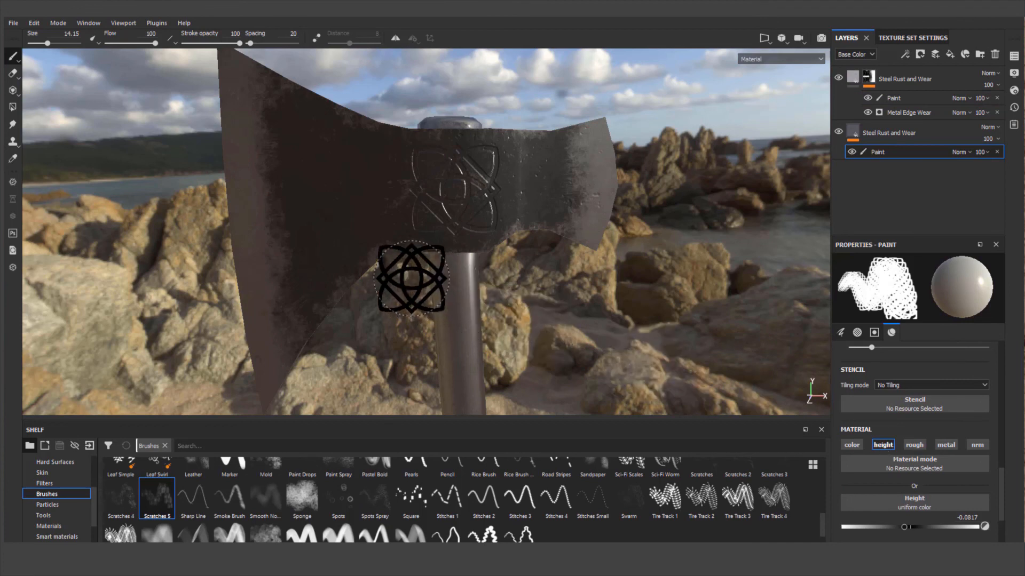
{"action": "left_click_drag", "start_coordinate": [412, 276], "coordinate": [398, 249], "text": "alt"}
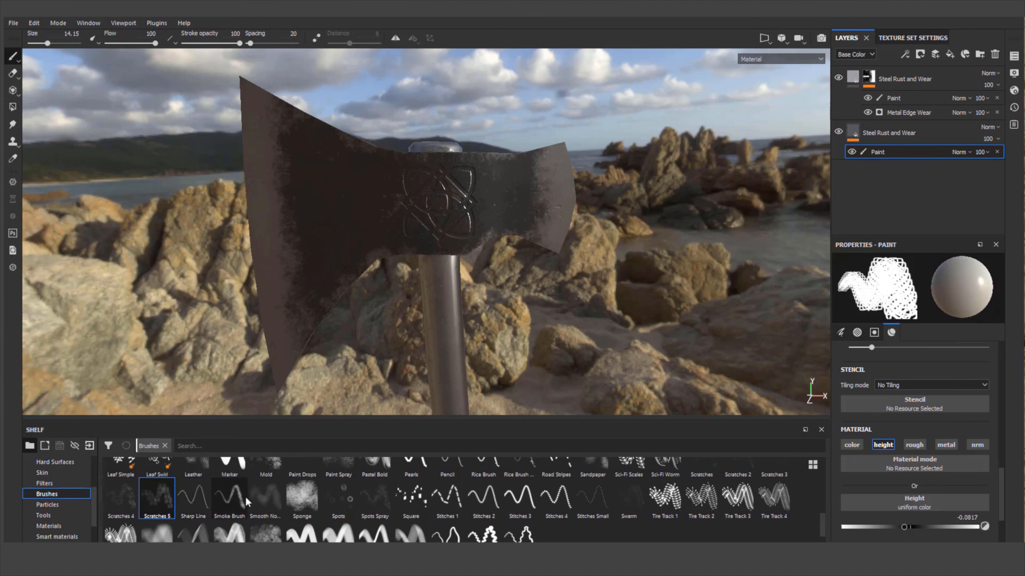
{"action": "left_click", "coordinate": [154, 491]}
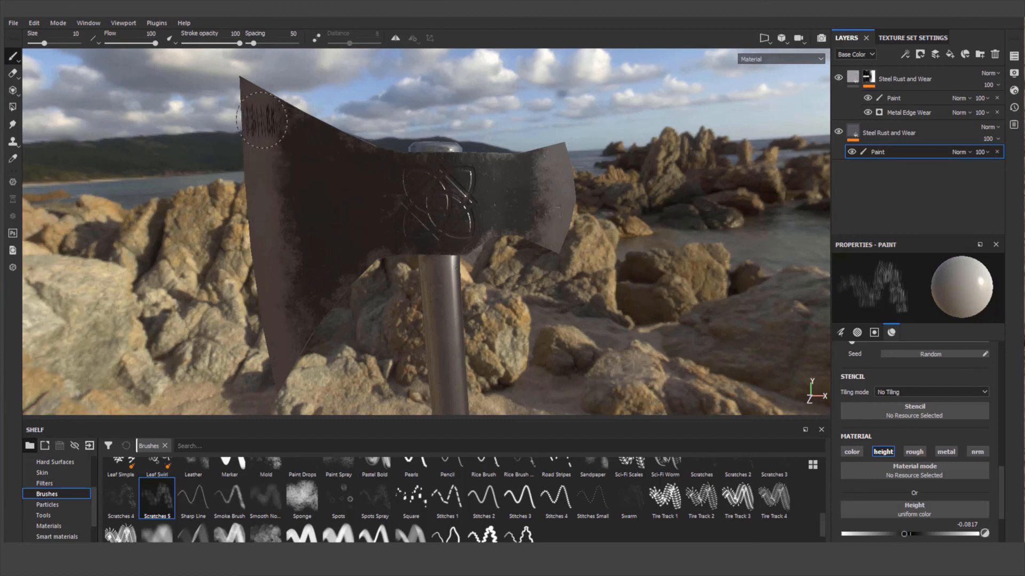
{"action": "left_click_drag", "start_coordinate": [262, 120], "coordinate": [261, 160], "text": "ctrl"}
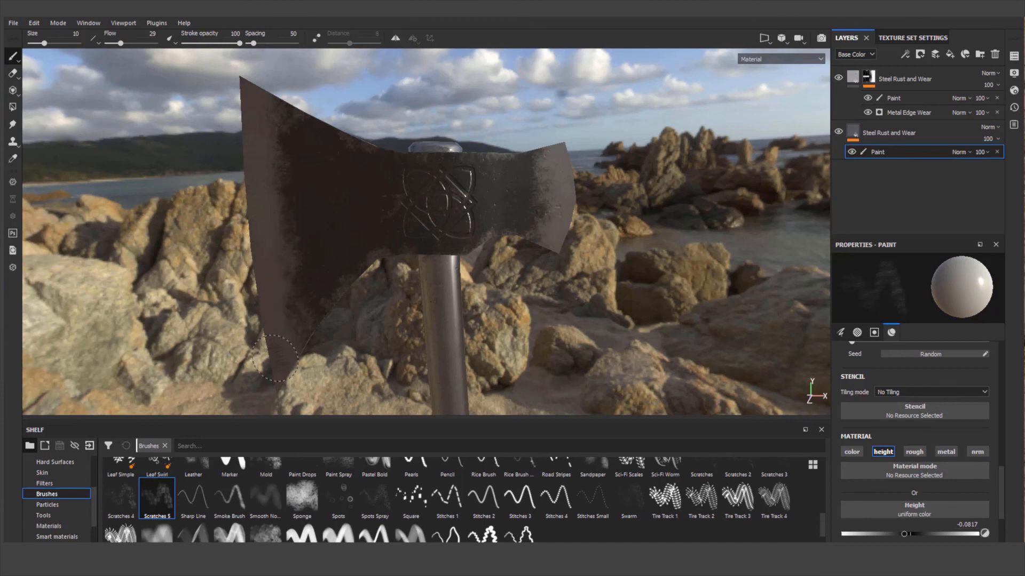
Add more height scratches across the cutting edge and blade face on this side, reducing the flow to 12 and finally 11
{"action": "left_click_drag", "start_coordinate": [361, 276], "coordinate": [539, 230], "text": "alt"}
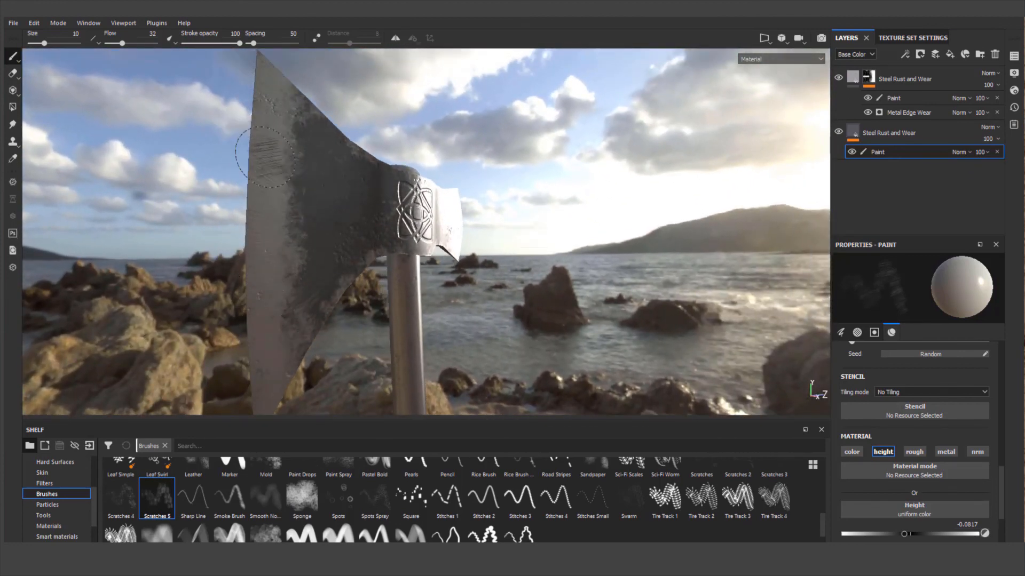
{"action": "left_click_drag", "start_coordinate": [261, 152], "coordinate": [264, 196]}
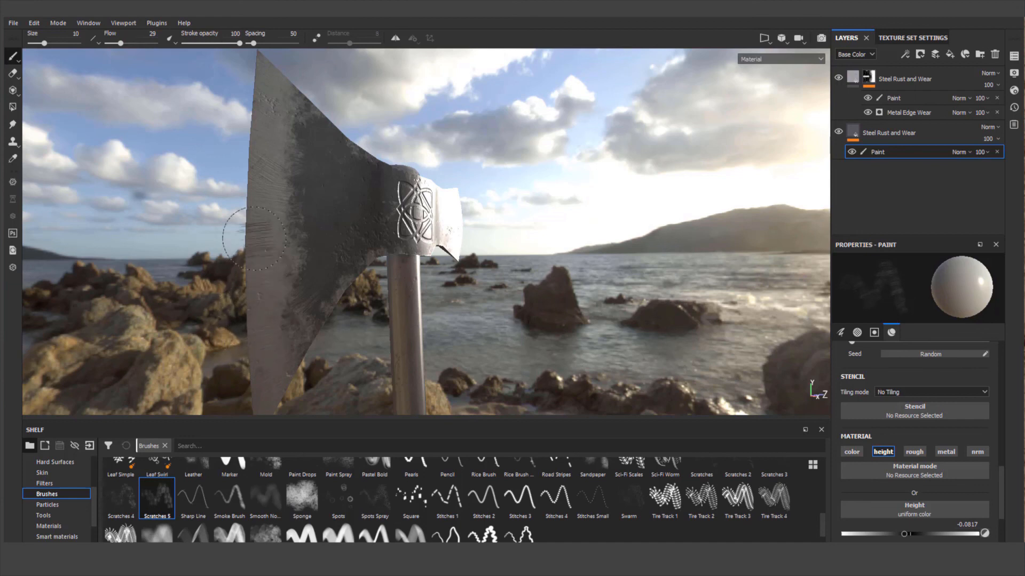
{"action": "scroll", "coordinate": [280, 207], "scroll_direction": "up", "scroll_amount": 2}
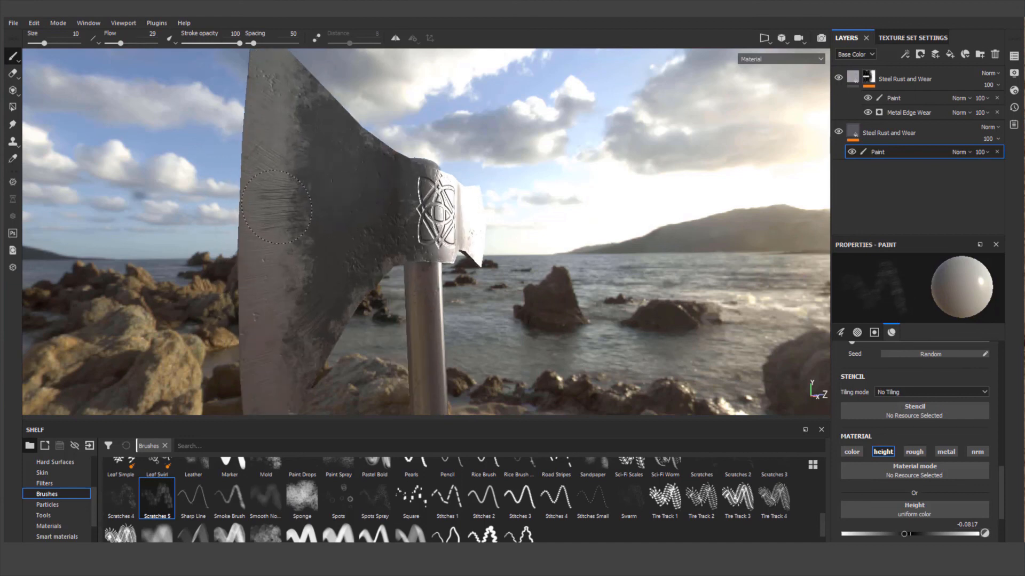
{"action": "scroll", "coordinate": [283, 204], "scroll_direction": "down", "scroll_amount": 3}
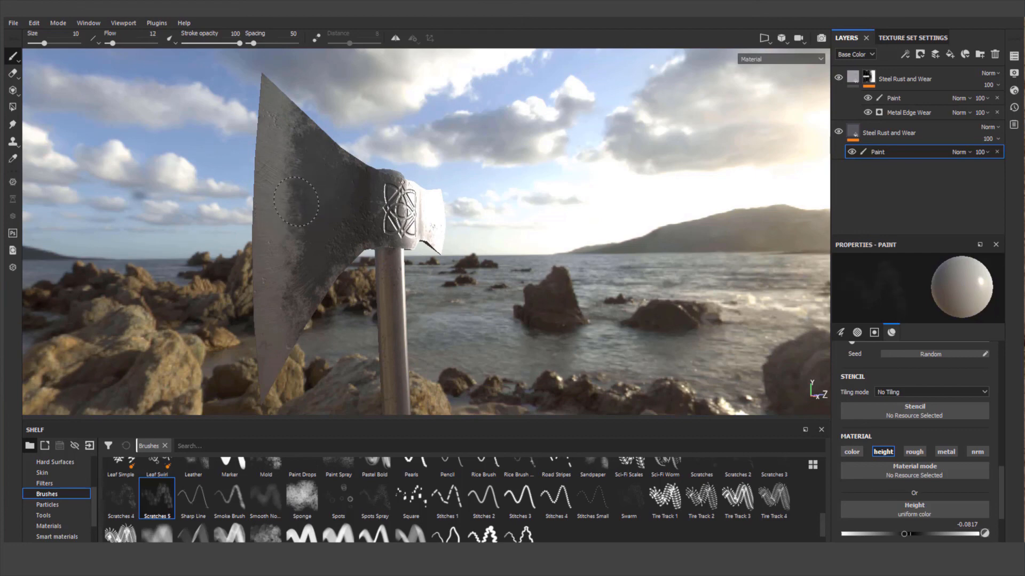
{"action": "left_click_drag", "start_coordinate": [313, 201], "coordinate": [406, 182], "text": "alt"}
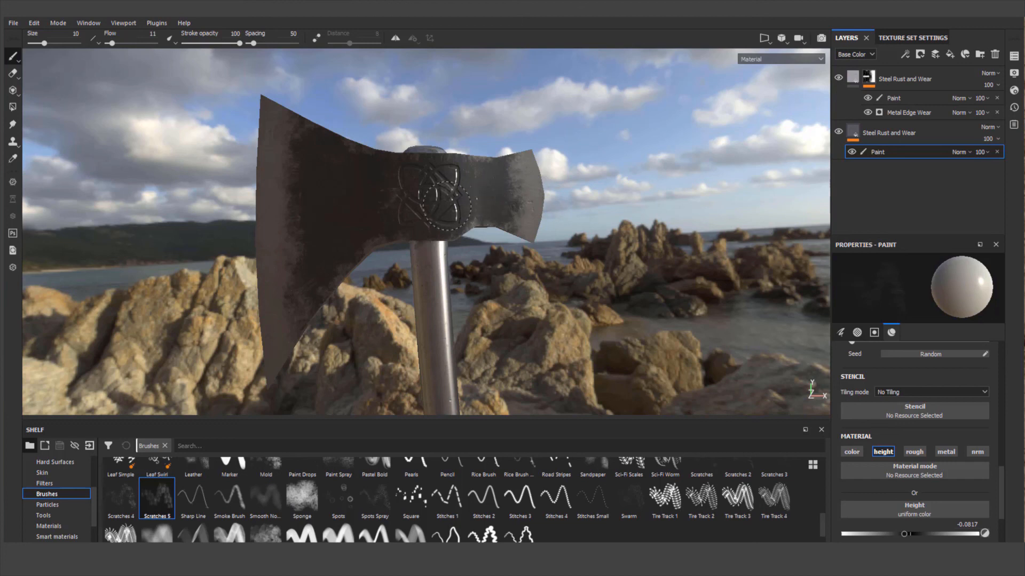
Paint Scratches 5 height marks on the upper cutting edge and blunt end of the other side with flow 21
{"action": "key", "text": "alt"}
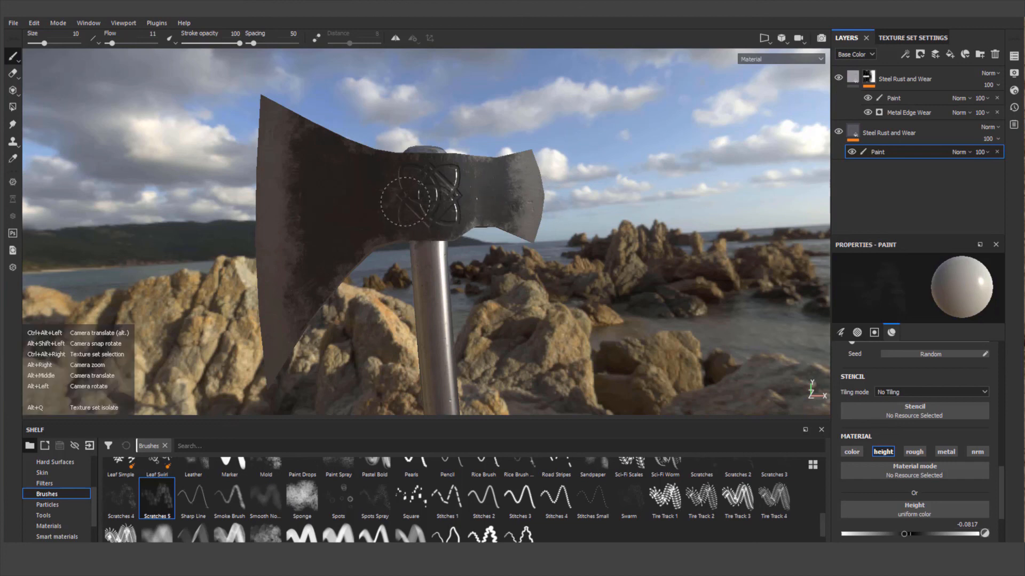
{"action": "left_click_drag", "start_coordinate": [404, 202], "coordinate": [913, 224], "text": "alt"}
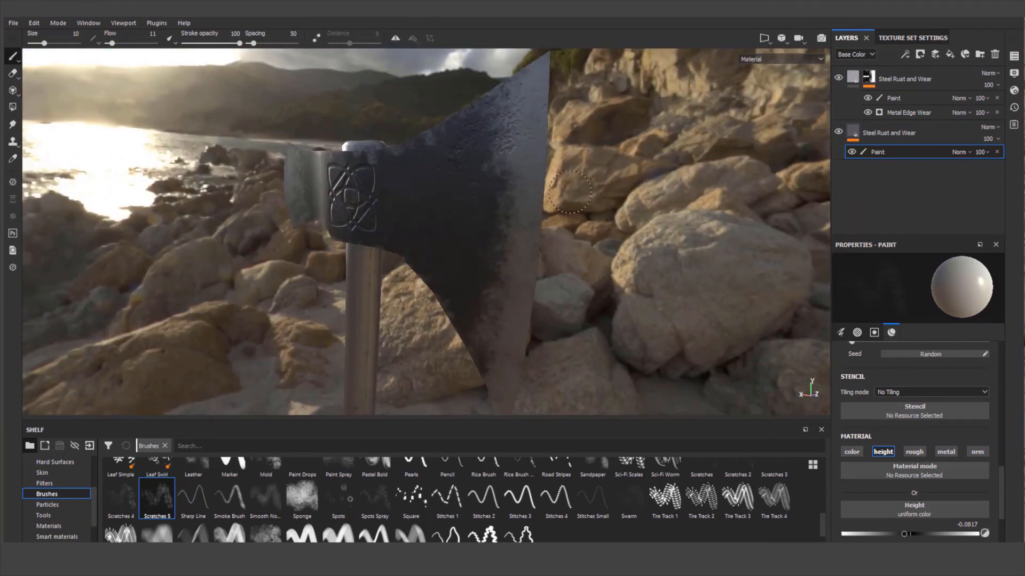
{"action": "left_click_drag", "start_coordinate": [787, 220], "coordinate": [633, 159], "text": "alt"}
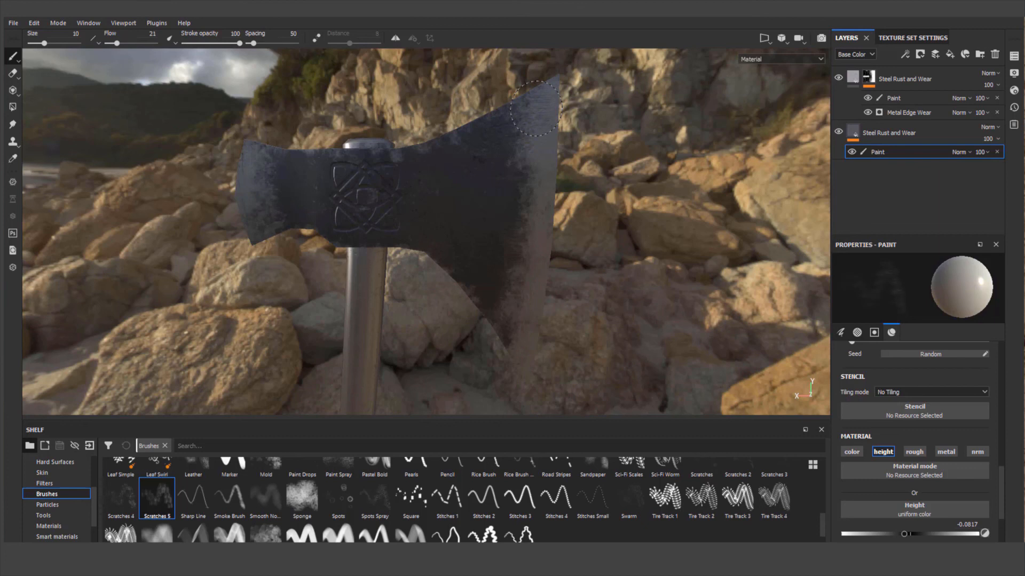
{"action": "left_click_drag", "start_coordinate": [535, 109], "coordinate": [548, 100]}
{"action": "left_click", "coordinate": [548, 100]}
{"action": "left_click", "coordinate": [549, 99]}
{"action": "mouse_move", "coordinate": [547, 100]}
{"action": "left_mouse_down"}
{"action": "mouse_move", "coordinate": [554, 248]}
{"action": "mouse_move", "coordinate": [533, 340]}
{"action": "mouse_move", "coordinate": [545, 353]}
{"action": "mouse_move", "coordinate": [529, 368]}
{"action": "mouse_move", "coordinate": [540, 306]}
{"action": "mouse_move", "coordinate": [527, 300]}
{"action": "mouse_move", "coordinate": [549, 291]}
{"action": "mouse_move", "coordinate": [539, 274]}
{"action": "mouse_move", "coordinate": [558, 225]}
{"action": "mouse_move", "coordinate": [547, 195]}
{"action": "mouse_move", "coordinate": [560, 172]}
{"action": "mouse_move", "coordinate": [547, 198]}
{"action": "mouse_move", "coordinate": [552, 136]}
{"action": "left_mouse_up"}
{"action": "mouse_move", "coordinate": [245, 162]}
{"action": "left_mouse_down"}
{"action": "mouse_move", "coordinate": [254, 231]}
{"action": "mouse_move", "coordinate": [242, 182]}
{"action": "mouse_move", "coordinate": [248, 208]}
{"action": "mouse_move", "coordinate": [311, 223]}
{"action": "left_mouse_up"}
Add stronger height scratches to the blunt end and lower cutting edge with flow 33, and save the project
{"action": "left_click_drag", "start_coordinate": [574, 203], "coordinate": [272, 197], "text": "alt"}
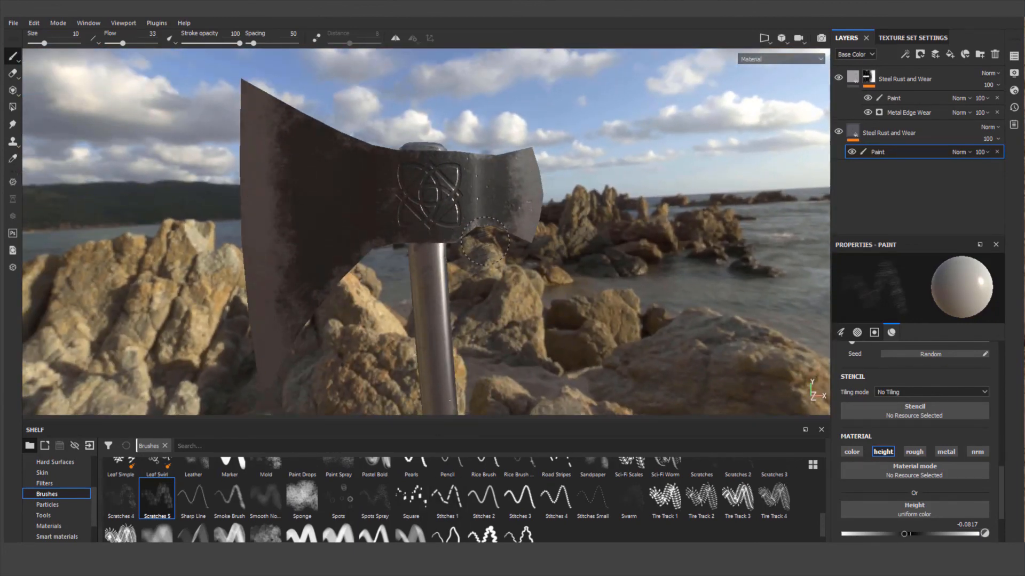
{"action": "left_click", "coordinate": [508, 196]}
{"action": "mouse_move", "coordinate": [523, 214]}
{"action": "left_mouse_down", "text": "alt"}
{"action": "mouse_move", "coordinate": [534, 198]}
{"action": "mouse_move", "coordinate": [583, 178]}
{"action": "mouse_move", "coordinate": [614, 181]}
{"action": "mouse_move", "coordinate": [525, 193]}
{"action": "mouse_move", "coordinate": [183, 177]}
{"action": "left_mouse_up", "text": "alt"}
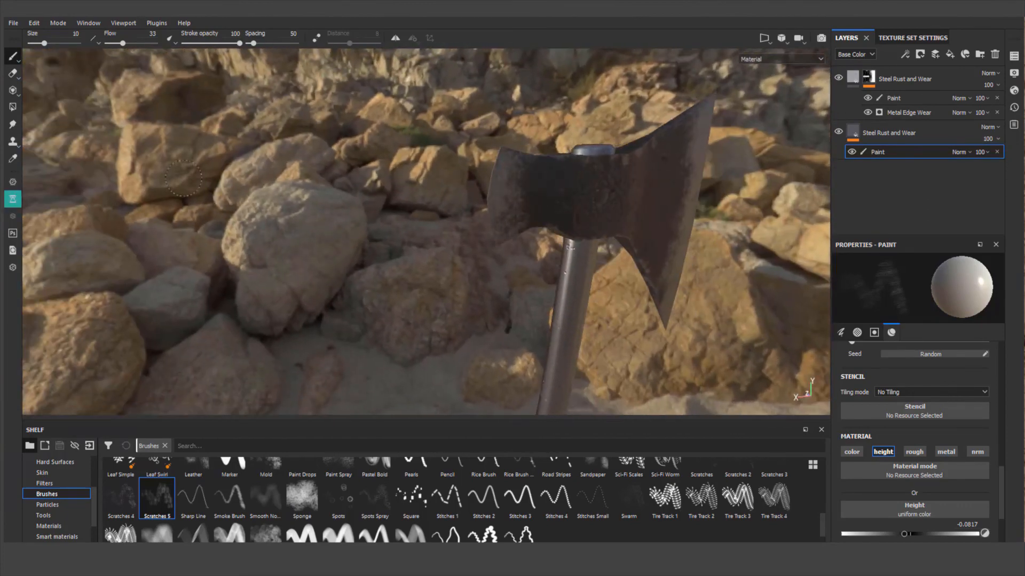
{"action": "mouse_move", "coordinate": [531, 185]}
{"action": "left_mouse_down", "text": "alt"}
{"action": "mouse_move", "coordinate": [536, 207]}
{"action": "mouse_move", "coordinate": [541, 187]}
{"action": "left_mouse_up", "text": "alt"}
{"action": "scroll", "coordinate": [694, 213], "scroll_direction": "down", "scroll_amount": 1}
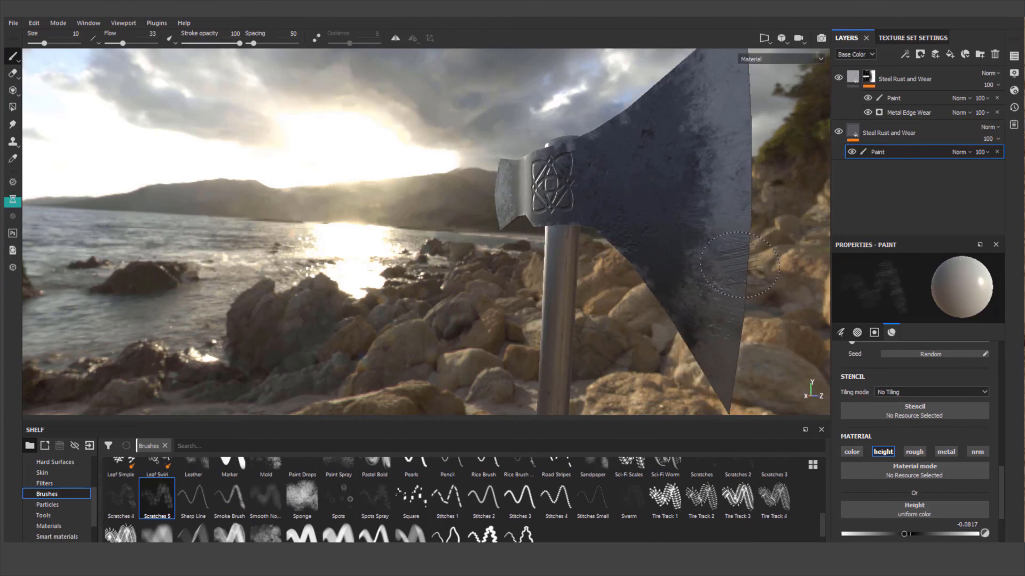
{"action": "left_click", "coordinate": [739, 265]}
{"action": "left_click", "coordinate": [739, 272]}
{"action": "key", "text": "ctrl+s"}
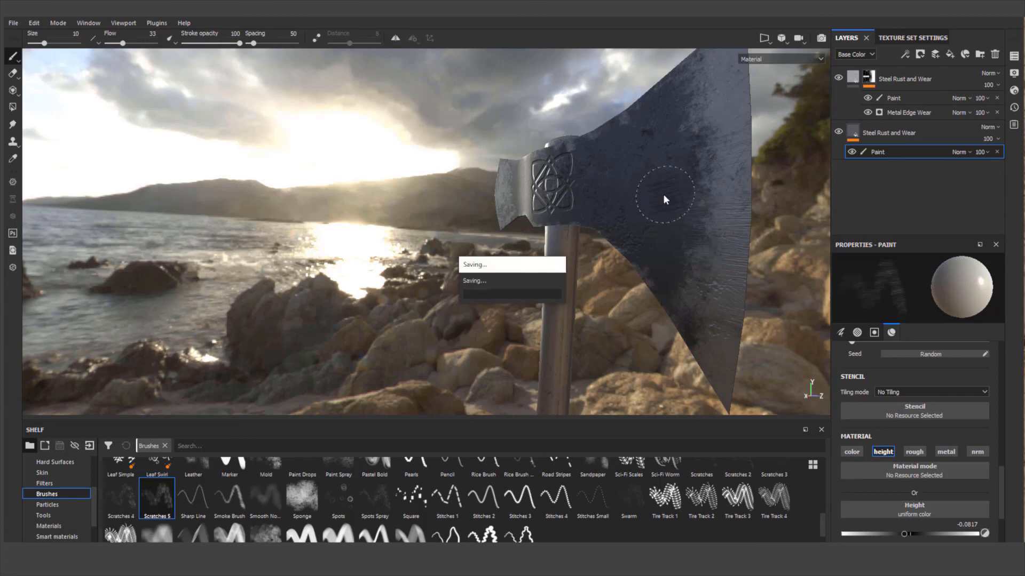
Add the Wood Walnut material as a new layer at the top of the layer stack
{"action": "right_click_drag", "start_coordinate": [662, 199], "coordinate": [493, 192], "text": "alt"}
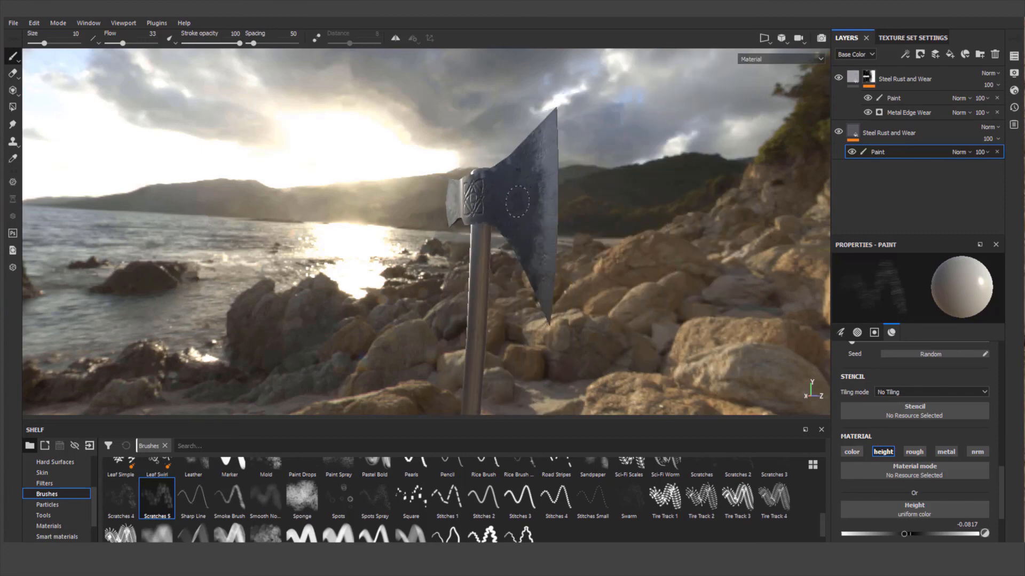
{"action": "left_click_drag", "start_coordinate": [516, 201], "coordinate": [664, 205], "text": "alt"}
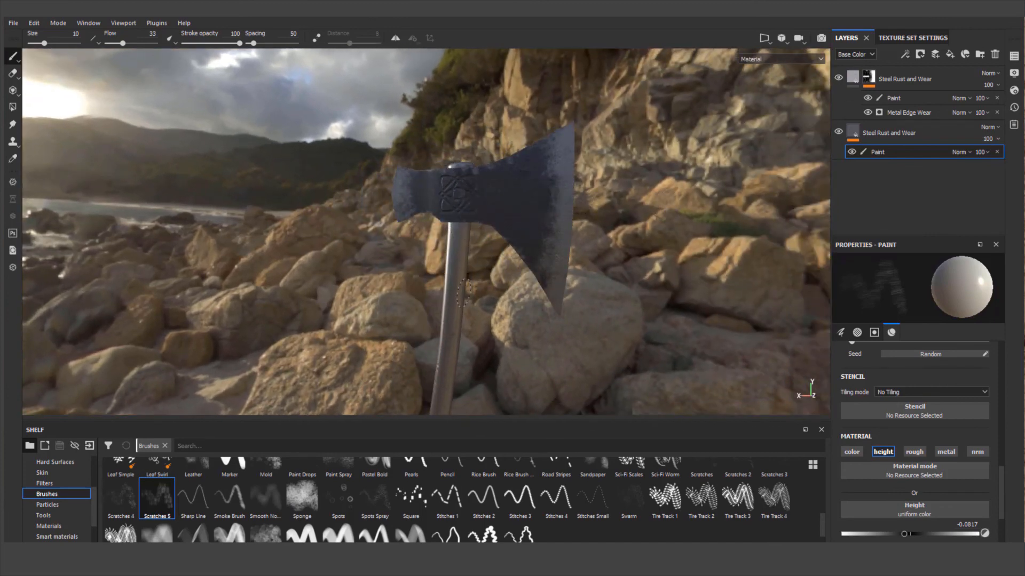
{"action": "scroll", "coordinate": [463, 293], "scroll_direction": "up", "scroll_amount": 3}
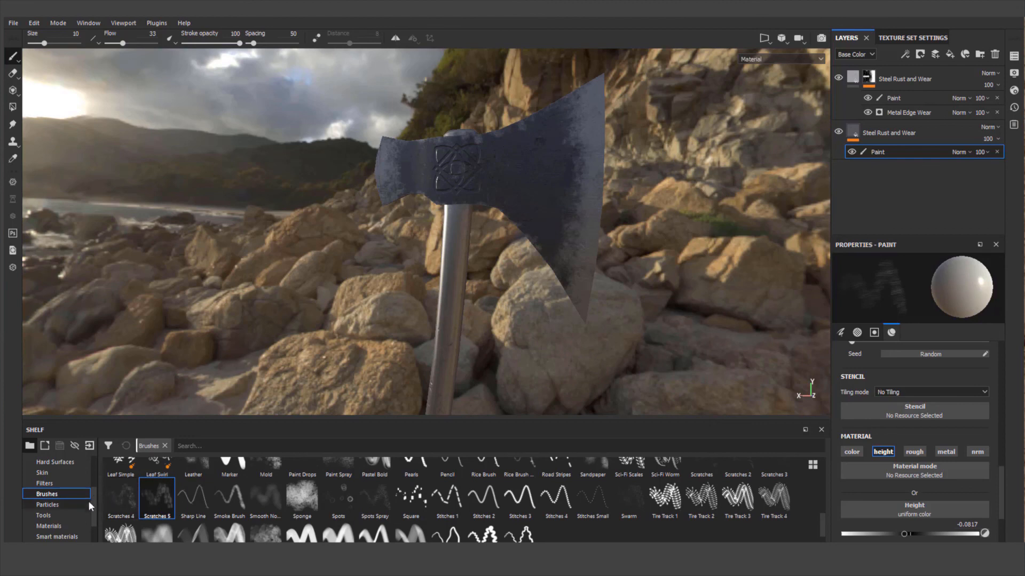
{"action": "scroll", "coordinate": [88, 503], "scroll_direction": "down", "scroll_amount": 2}
{"action": "left_click", "coordinate": [50, 494]}
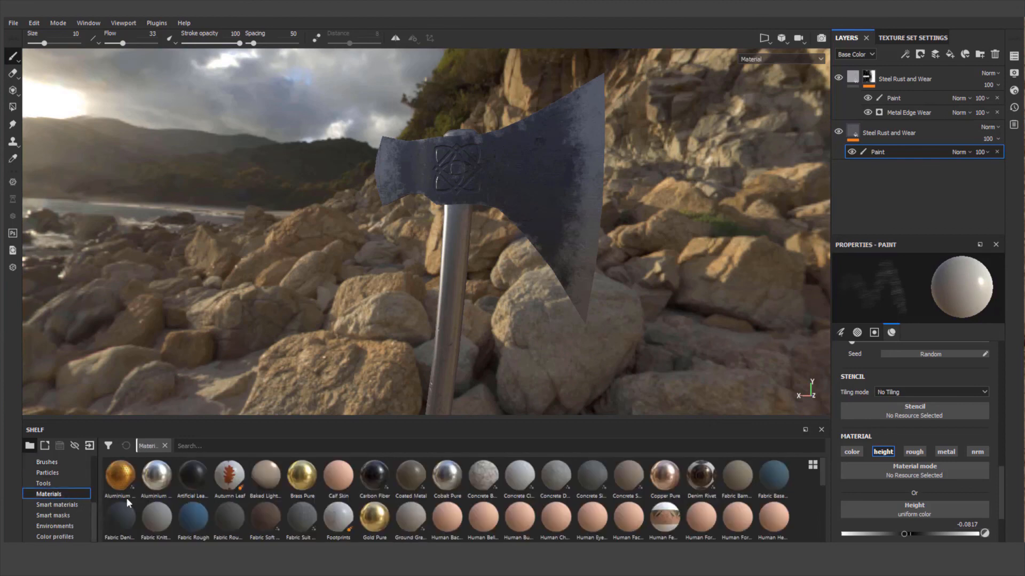
{"action": "left_click_drag", "start_coordinate": [821, 479], "coordinate": [818, 514]}
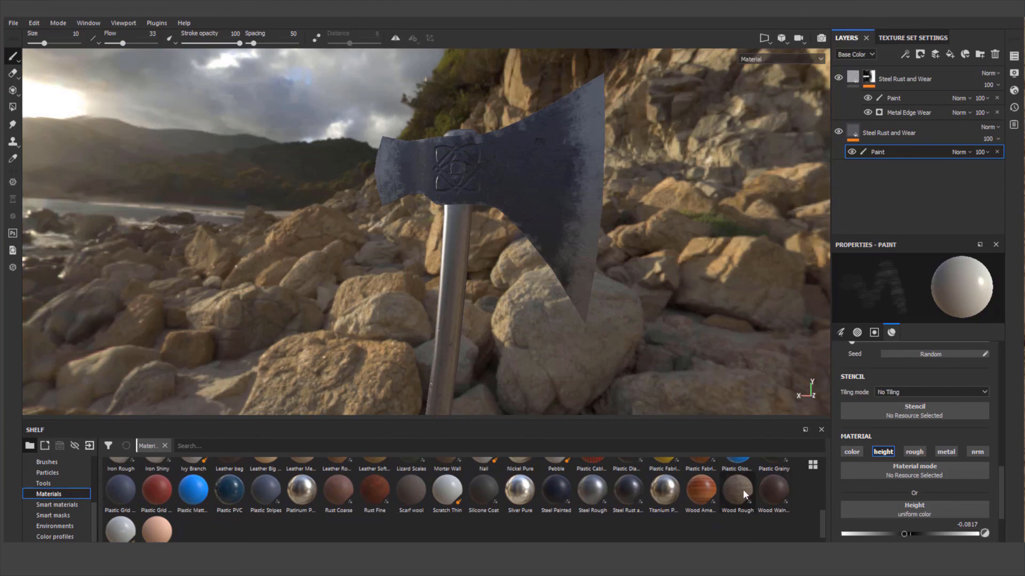
{"action": "mouse_move", "coordinate": [770, 487]}
{"action": "left_click_drag", "start_coordinate": [772, 487], "coordinate": [876, 76]}
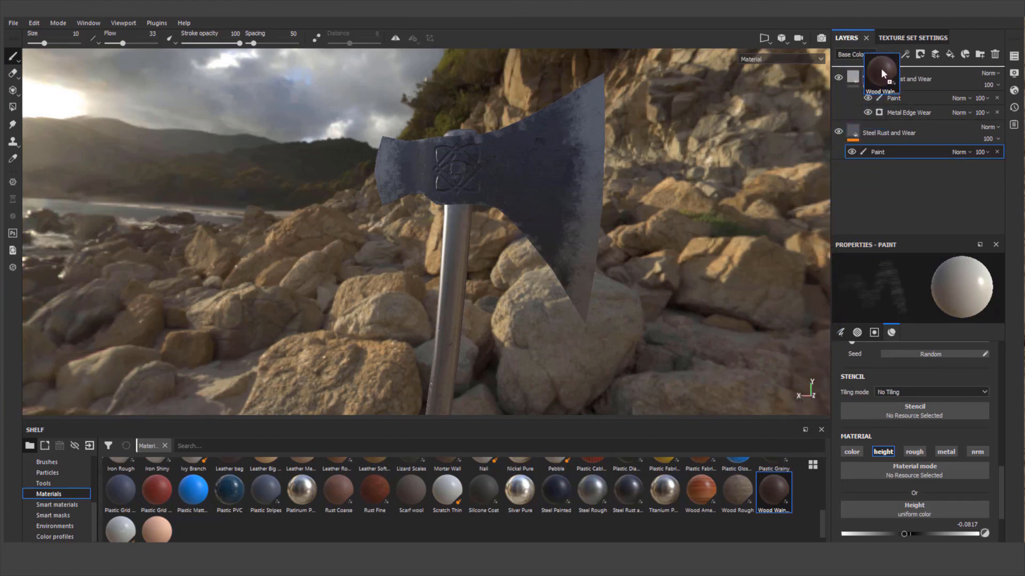
{"action": "left_click_drag", "start_coordinate": [881, 69], "coordinate": [881, 68]}
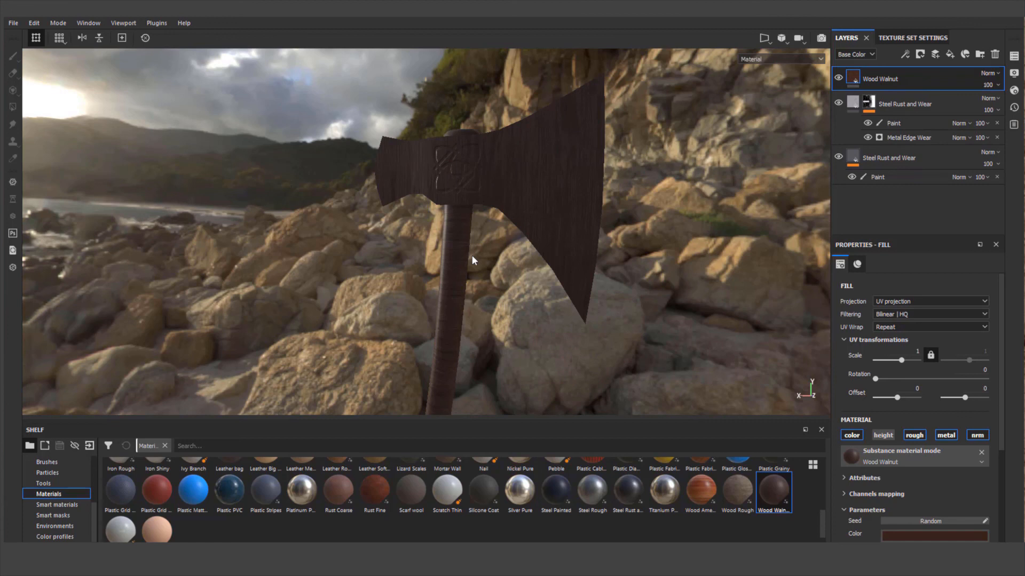
Mask the Wood Walnut layer with a color selection, picking the handle's red ID color
{"action": "right_click", "coordinate": [853, 78]}
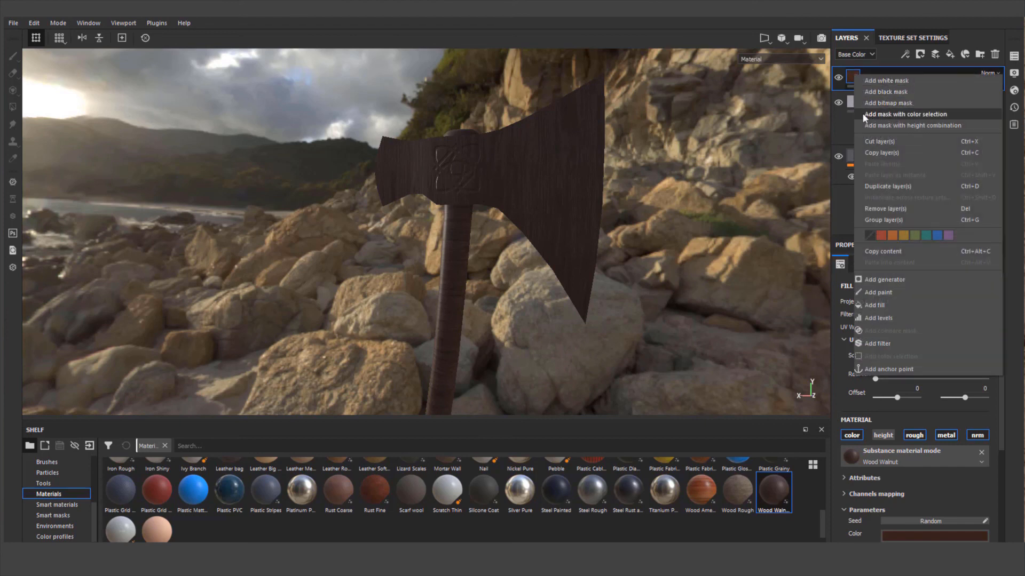
{"action": "left_click", "coordinate": [898, 114]}
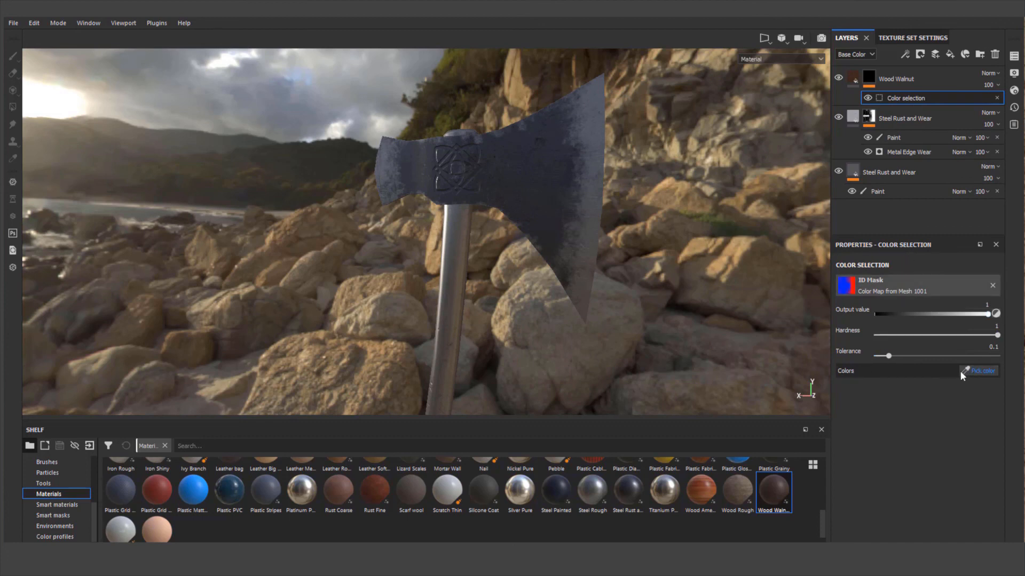
{"action": "left_click", "coordinate": [975, 370]}
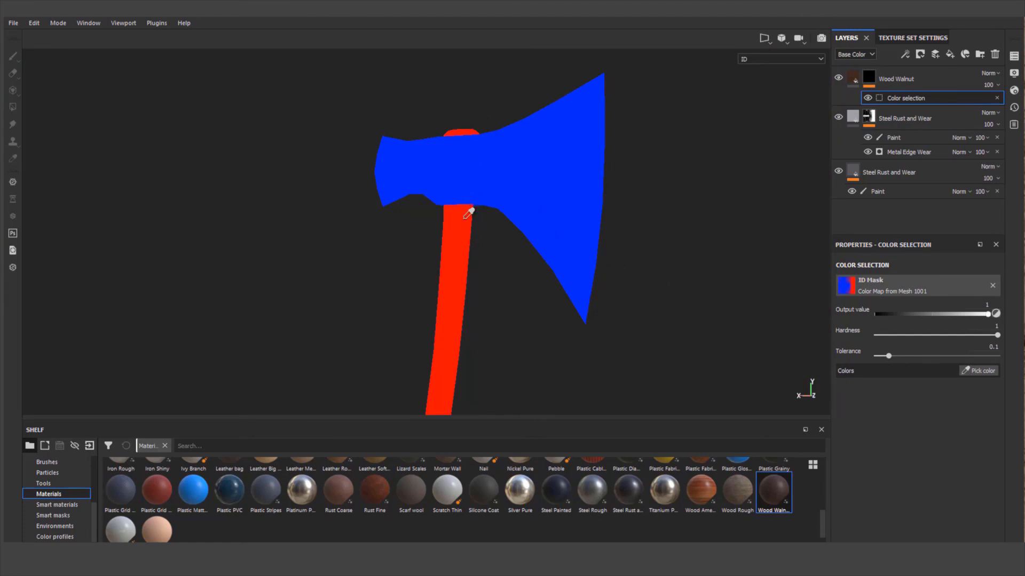
{"action": "left_click", "coordinate": [458, 263]}
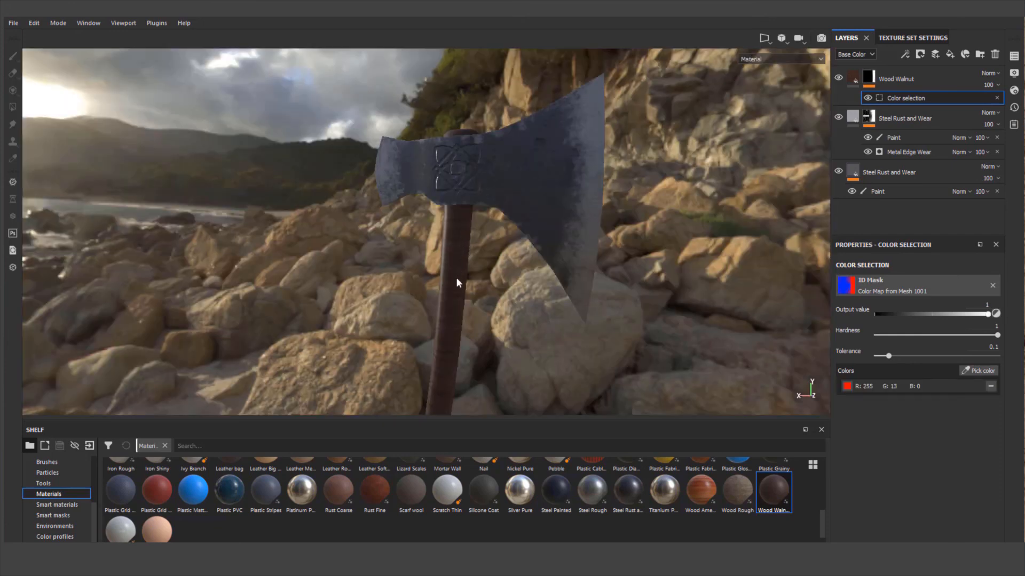
Rotate the Wood Walnut texture to 92.62 so the grain runs along the handle
{"action": "scroll", "coordinate": [479, 278], "scroll_direction": "down", "scroll_amount": 1}
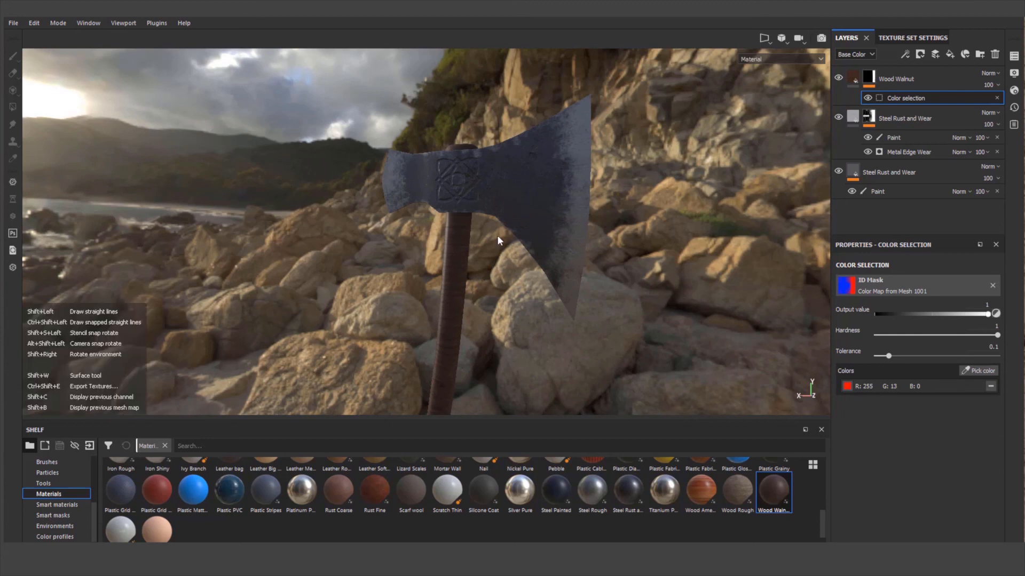
{"action": "middle_click_drag", "start_coordinate": [487, 212], "coordinate": [490, 178], "text": "alt"}
{"action": "scroll", "coordinate": [489, 179], "scroll_direction": "down", "scroll_amount": 2}
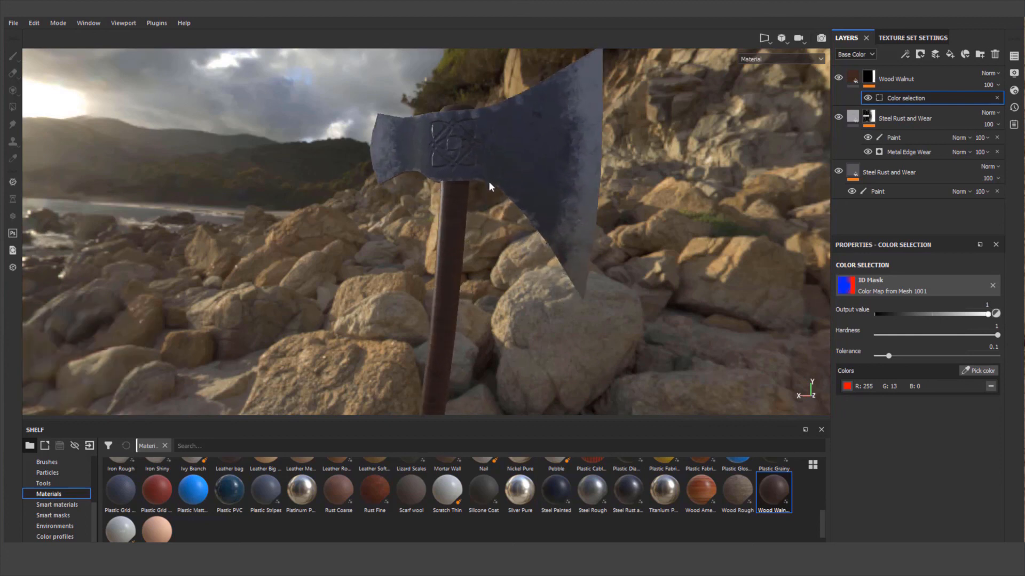
{"action": "scroll", "coordinate": [477, 216], "scroll_direction": "up", "scroll_amount": 4}
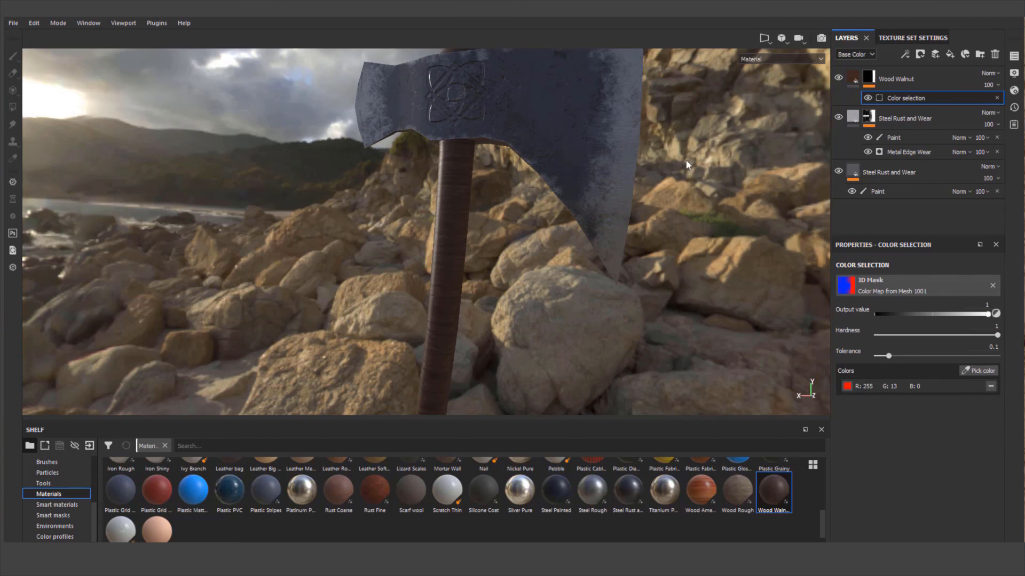
{"action": "left_click", "coordinate": [853, 78]}
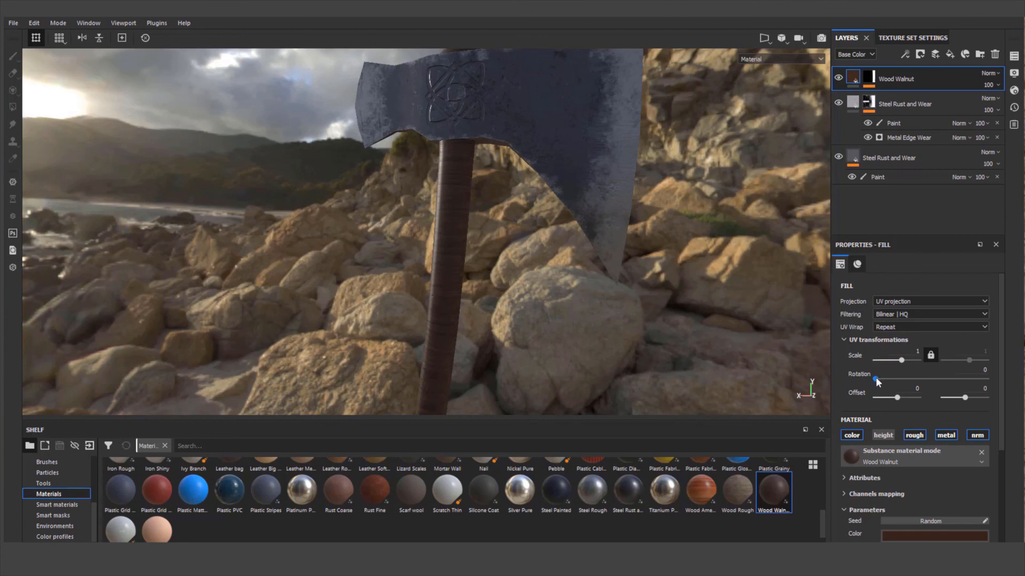
{"action": "left_click_drag", "start_coordinate": [875, 378], "coordinate": [904, 379]}
{"action": "scroll", "coordinate": [466, 264], "scroll_direction": "up", "scroll_amount": 6}
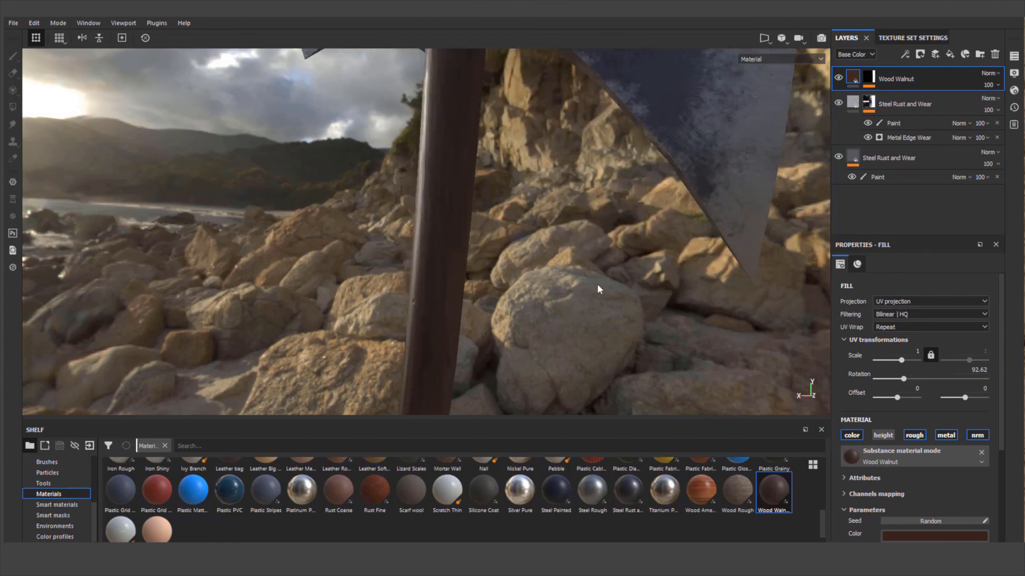
Try a roughness of 0.11 on the Wood Walnut material, and settle on 0.46 with 9 ring steps
{"action": "left_click_drag", "start_coordinate": [998, 341], "coordinate": [1007, 421]}
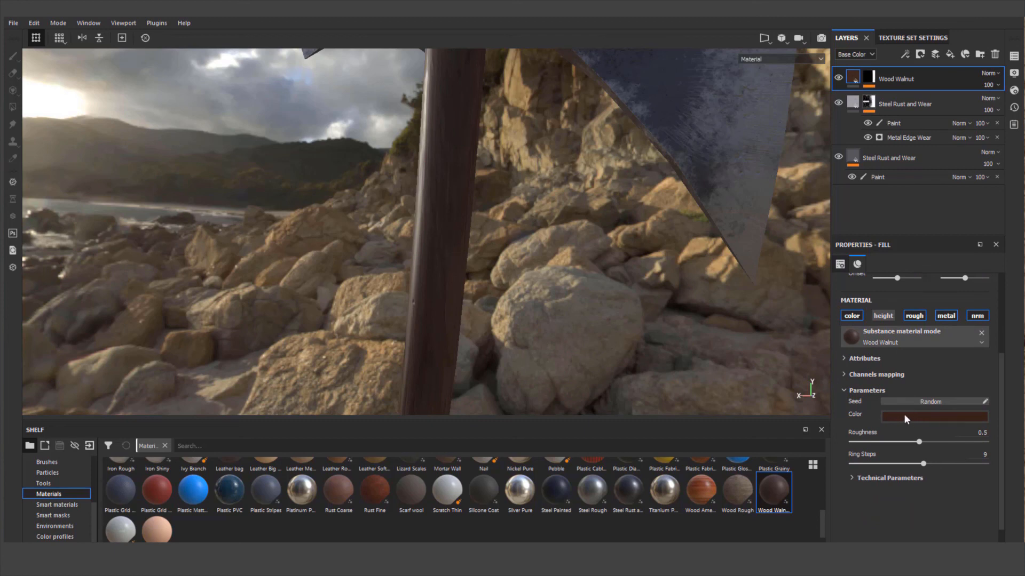
{"action": "left_click_drag", "start_coordinate": [919, 442], "coordinate": [866, 453]}
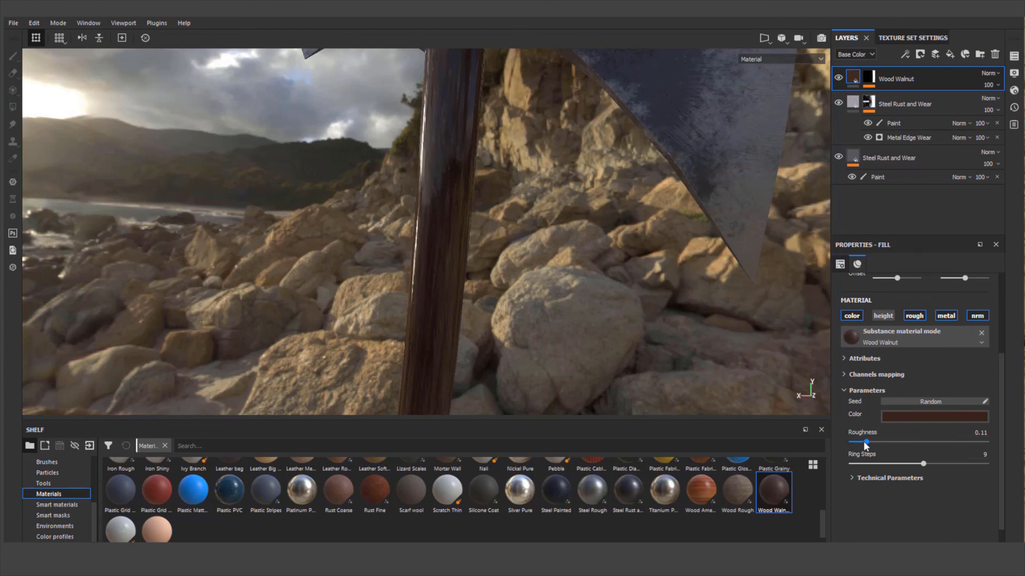
{"action": "left_click_drag", "start_coordinate": [864, 442], "coordinate": [913, 443]}
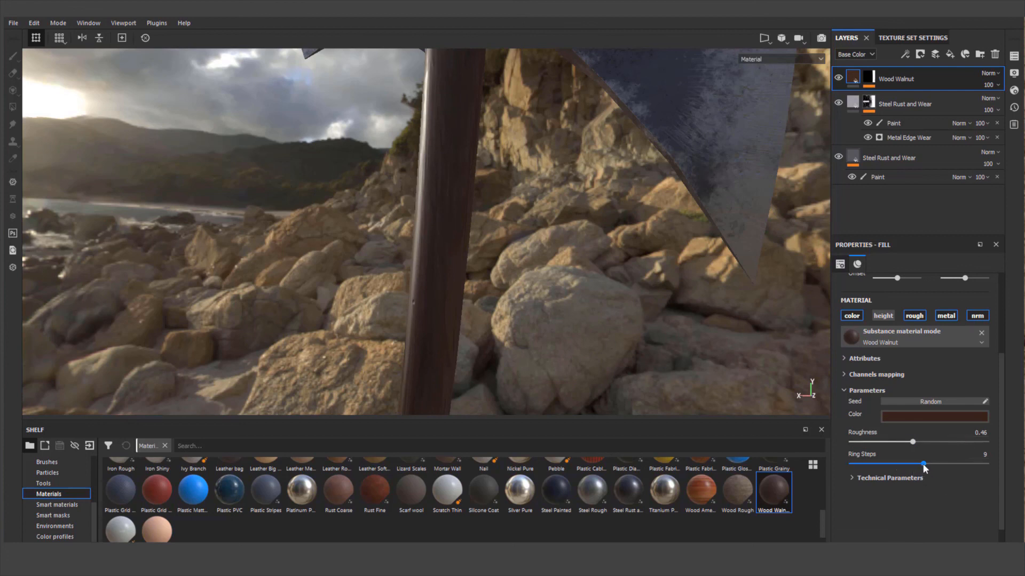
{"action": "mouse_move", "coordinate": [924, 464]}
{"action": "left_mouse_down"}
{"action": "mouse_move", "coordinate": [870, 480]}
{"action": "mouse_move", "coordinate": [920, 475]}
{"action": "left_mouse_up"}
{"action": "scroll", "coordinate": [449, 275], "scroll_direction": "up", "scroll_amount": 2}
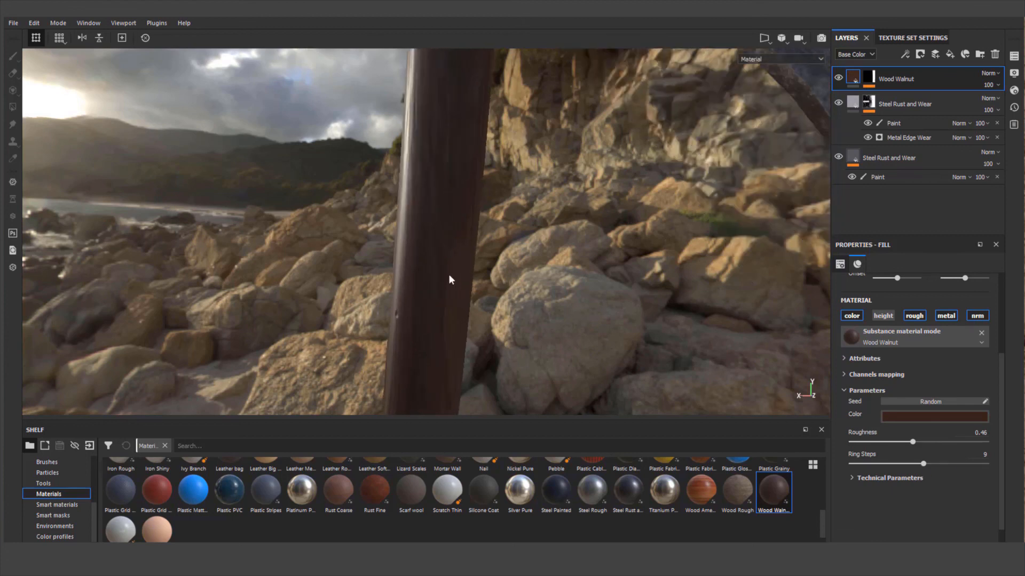
{"action": "scroll", "coordinate": [448, 274], "scroll_direction": "down", "scroll_amount": 3}
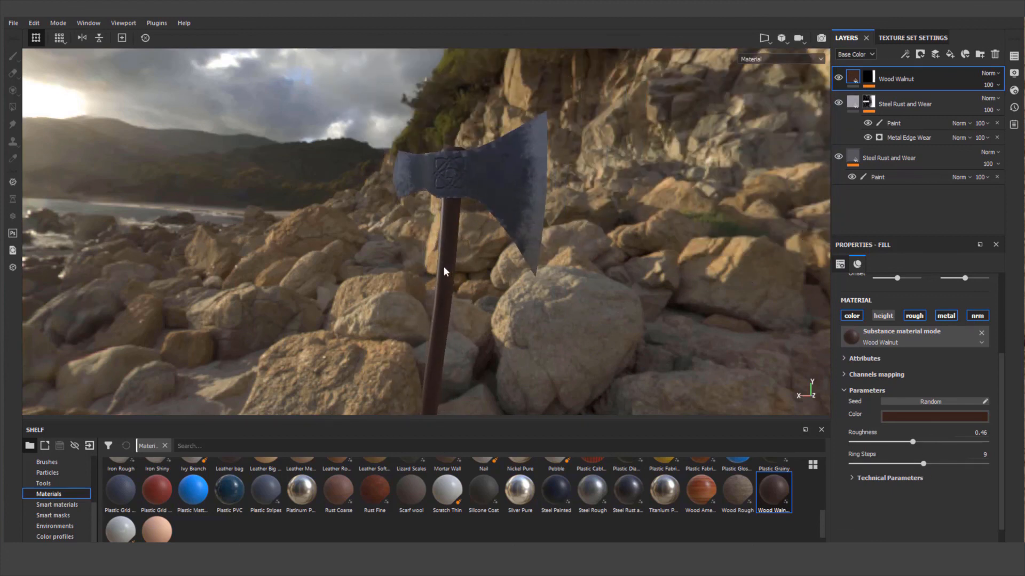
{"action": "left_click_drag", "start_coordinate": [452, 248], "coordinate": [441, 224], "text": "alt"}
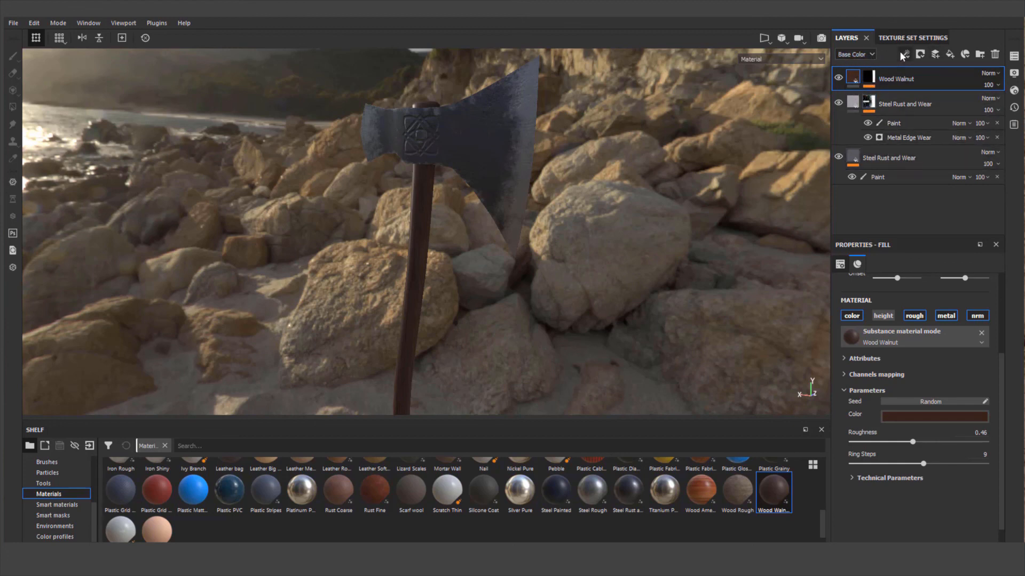
Add a fill layer above Wood Walnut and set its base color to dark brown (R 0.156, G 0.098, B 0.030)
{"action": "left_click", "coordinate": [951, 55]}
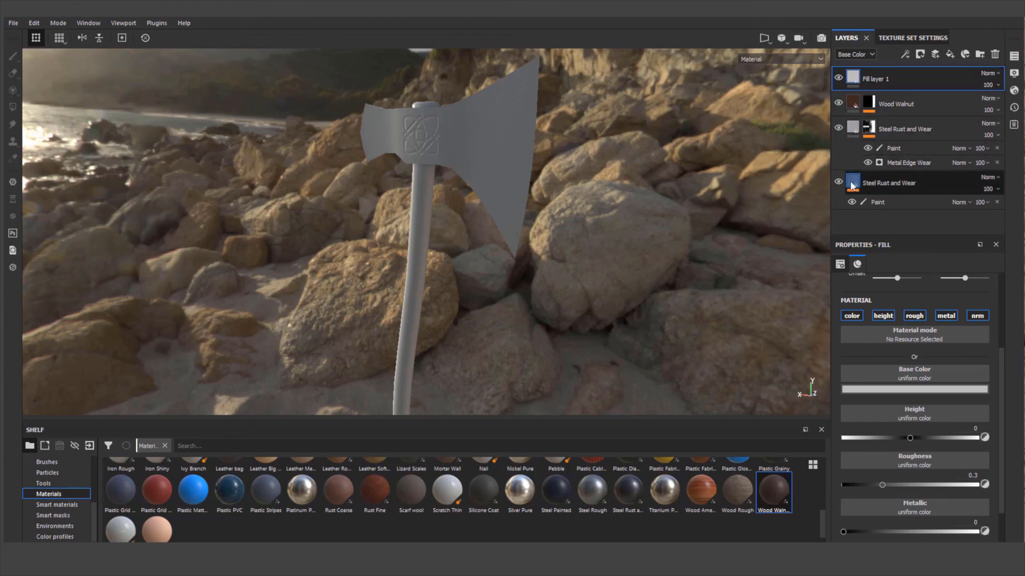
{"action": "mouse_move", "coordinate": [852, 185]}
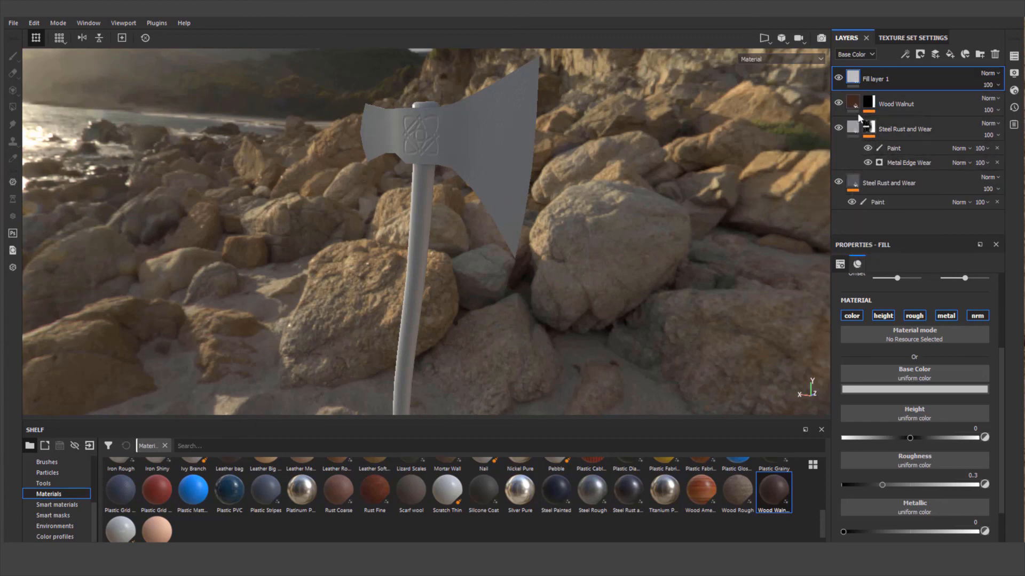
{"action": "mouse_move", "coordinate": [852, 71]}
{"action": "double_click", "coordinate": [874, 78]}
{"action": "left_click", "coordinate": [894, 391]}
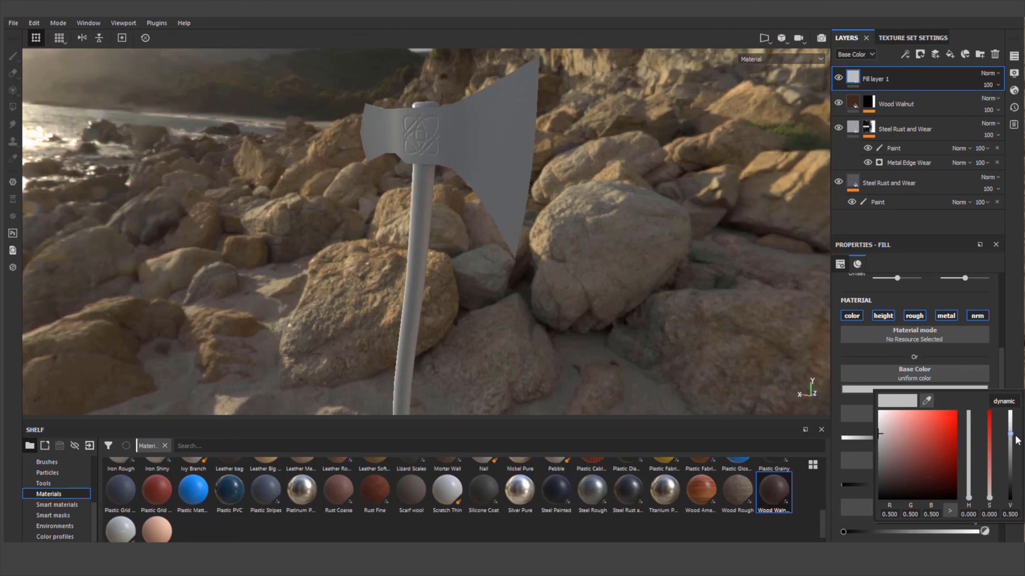
{"action": "left_click", "coordinate": [968, 498]}
{"action": "left_click_drag", "start_coordinate": [969, 501], "coordinate": [970, 497]}
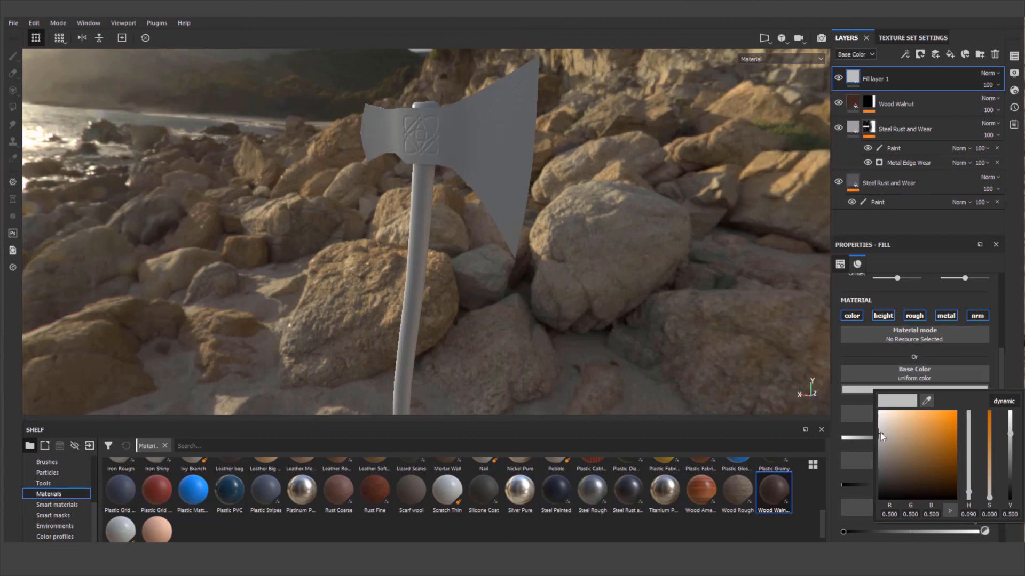
{"action": "left_click_drag", "start_coordinate": [879, 434], "coordinate": [918, 460]}
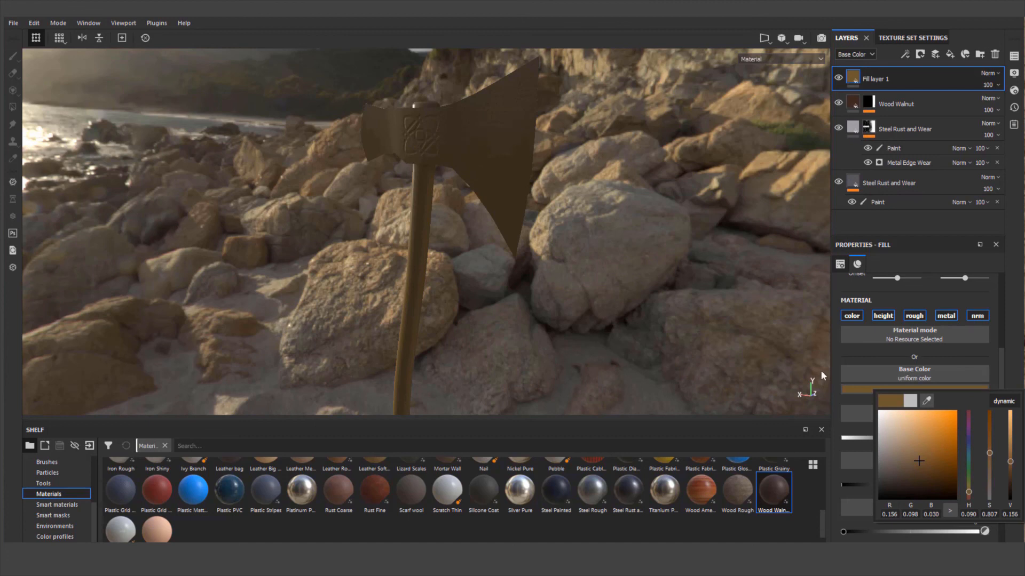
{"action": "left_click", "coordinate": [1014, 376]}
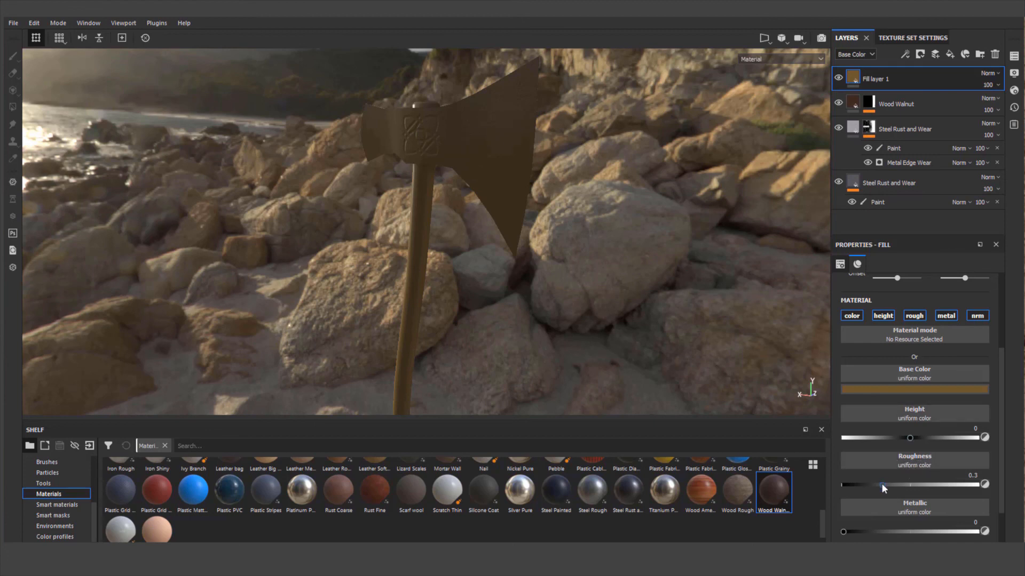
Raise the brown fill layer's roughness to 0.7393
{"action": "left_click_drag", "start_coordinate": [881, 484], "coordinate": [957, 487]}
{"action": "scroll", "coordinate": [436, 159], "scroll_direction": "up", "scroll_amount": 1}
{"action": "scroll", "coordinate": [437, 159], "scroll_direction": "down", "scroll_amount": 4}
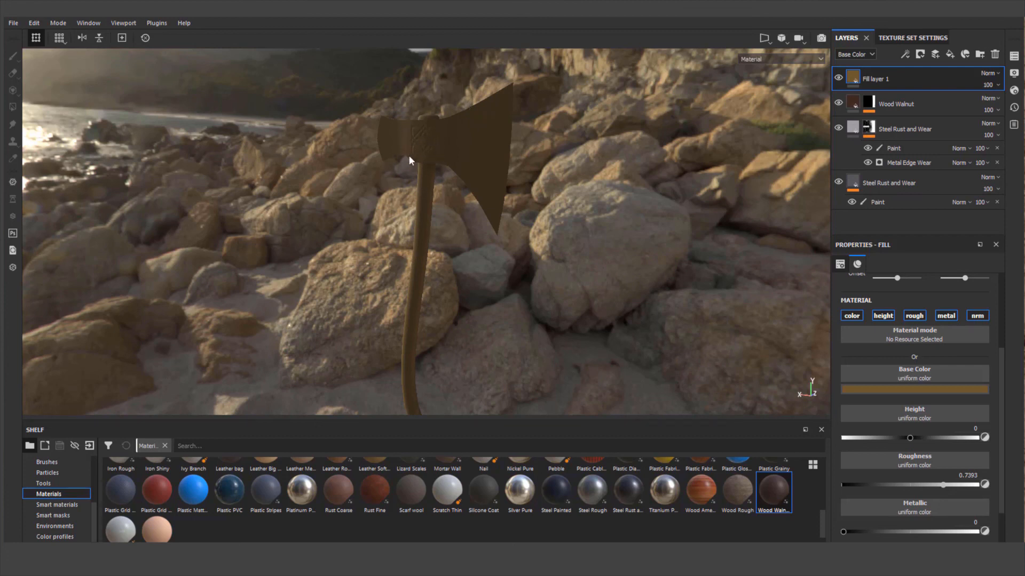
Add a white mask to Fill layer 1 and apply a Dirt generator to the mask
{"action": "right_click", "coordinate": [855, 78]}
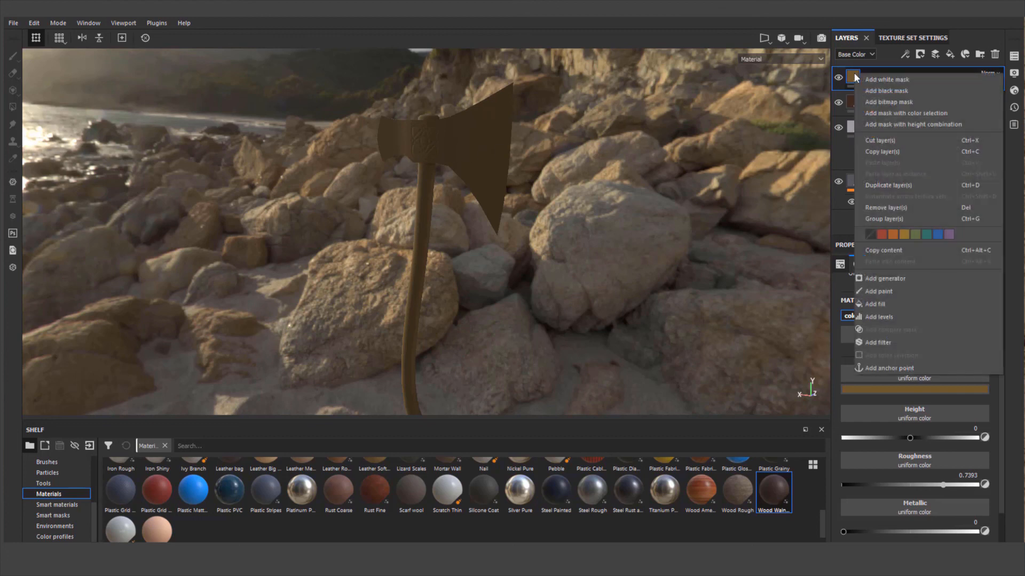
{"action": "left_click", "coordinate": [888, 79]}
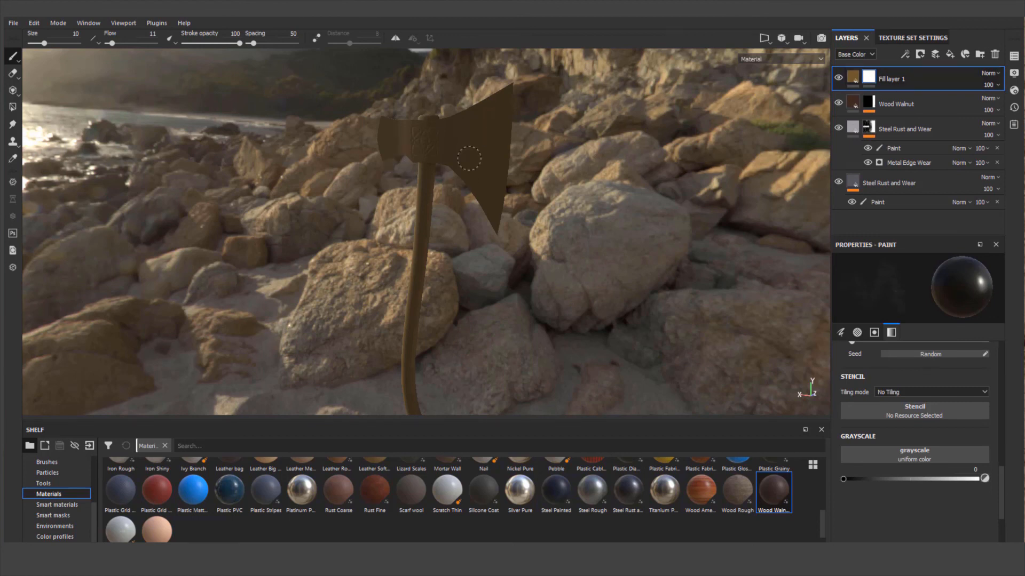
{"action": "right_click", "coordinate": [872, 76]}
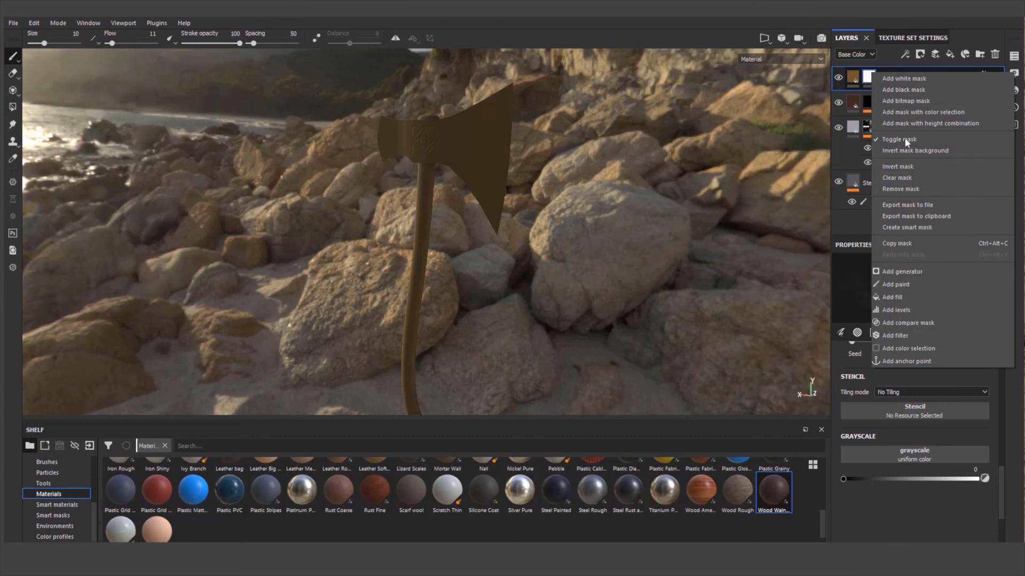
{"action": "left_click", "coordinate": [899, 273]}
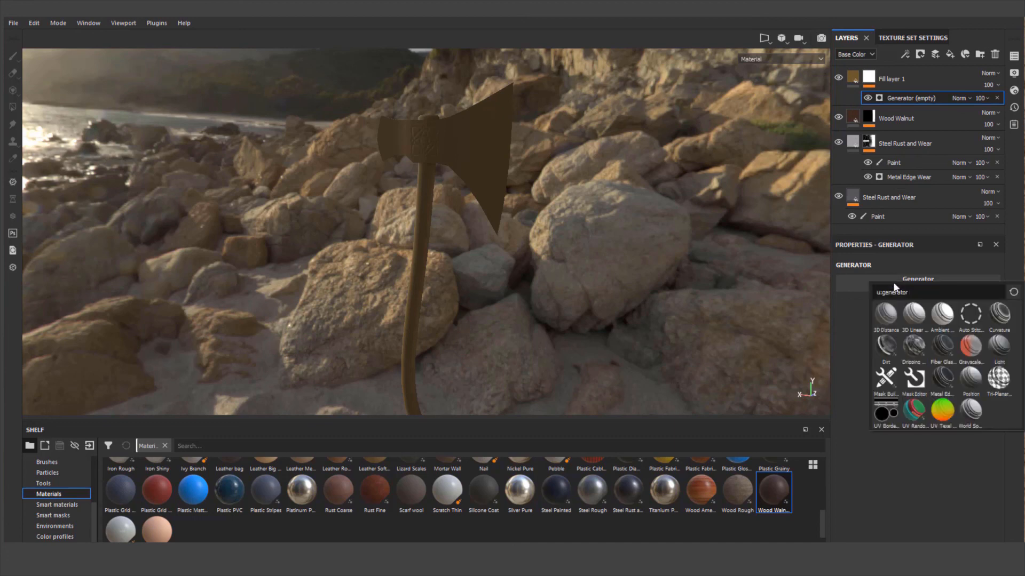
{"action": "left_click", "coordinate": [885, 347]}
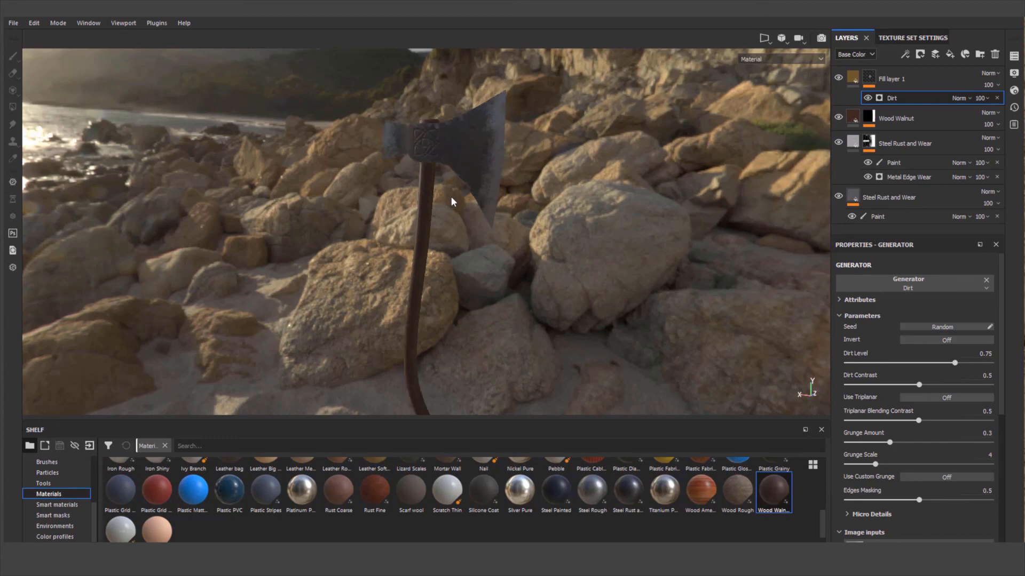
Try stronger dirt level and contrast values on the Dirt generator, and settle on Dirt Level 0.56 and Dirt Contrast 0.43
{"action": "scroll", "coordinate": [451, 196], "scroll_direction": "up", "scroll_amount": 5}
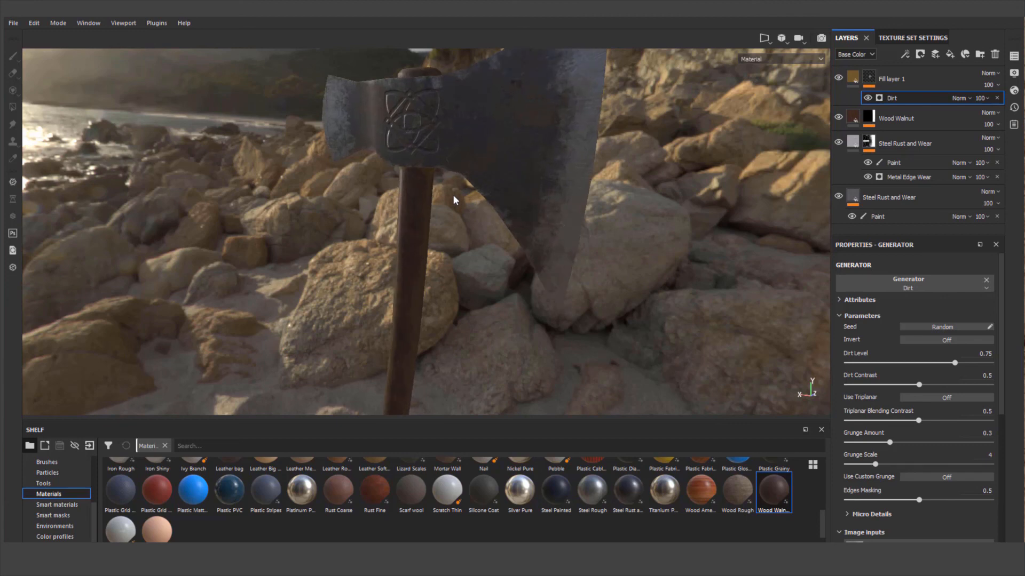
{"action": "middle_click_drag", "start_coordinate": [453, 194], "coordinate": [464, 254], "text": "alt"}
{"action": "scroll", "coordinate": [463, 229], "scroll_direction": "up", "scroll_amount": 3}
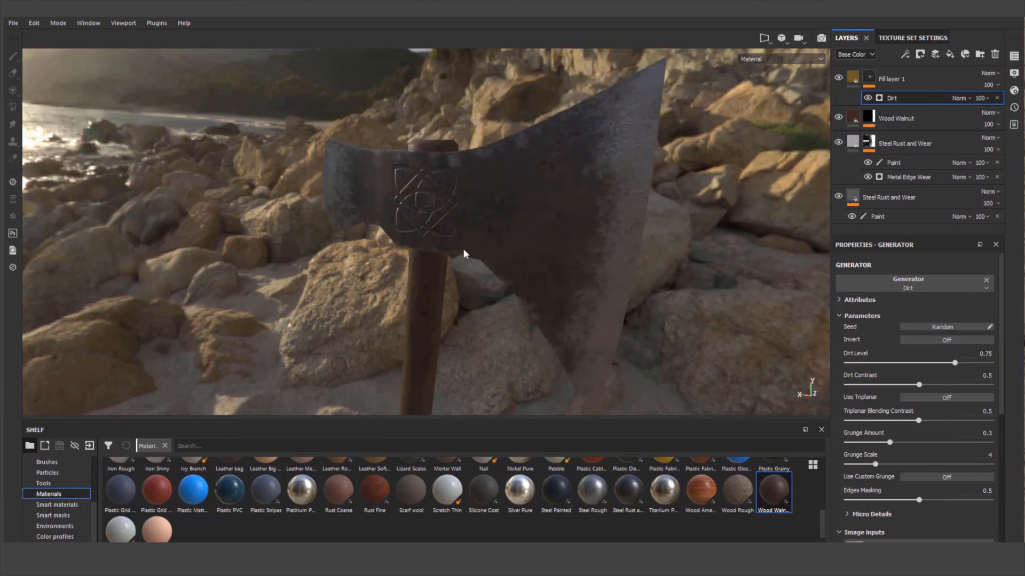
{"action": "left_click_drag", "start_coordinate": [458, 231], "coordinate": [473, 232], "text": "alt"}
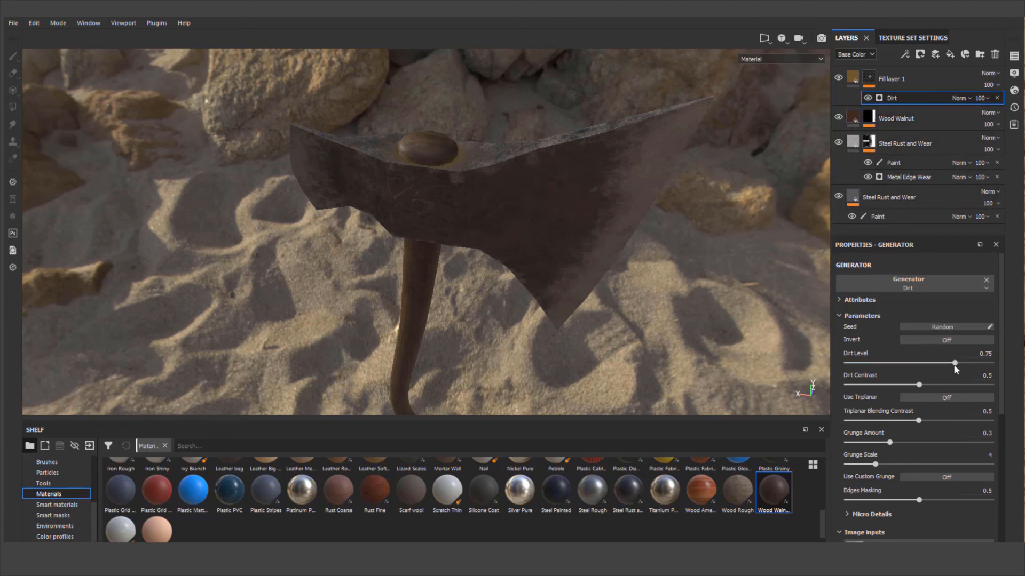
{"action": "left_click_drag", "start_coordinate": [955, 363], "coordinate": [929, 378]}
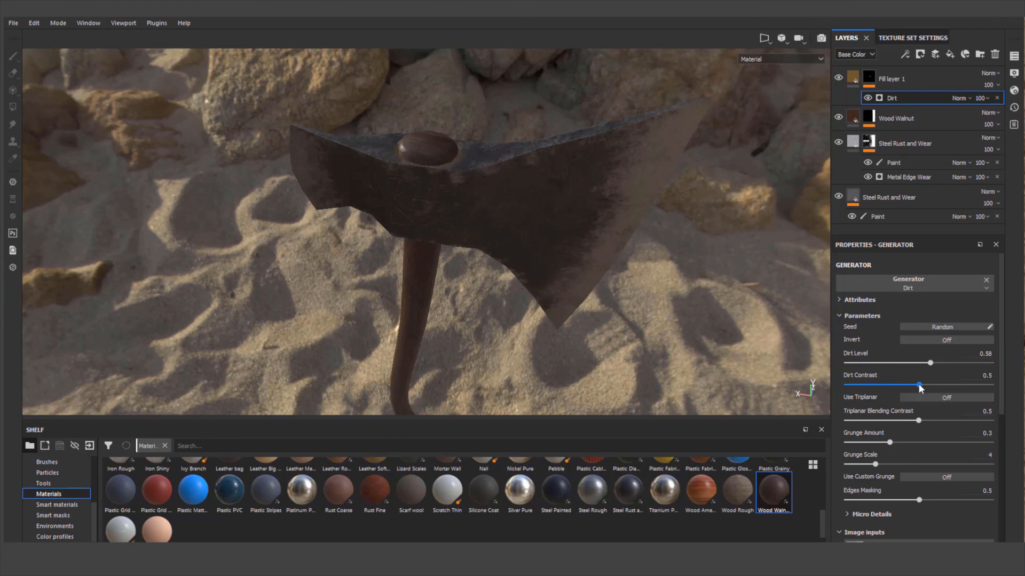
{"action": "left_click_drag", "start_coordinate": [918, 385], "coordinate": [988, 383]}
{"action": "left_click_drag", "start_coordinate": [932, 364], "coordinate": [957, 365]}
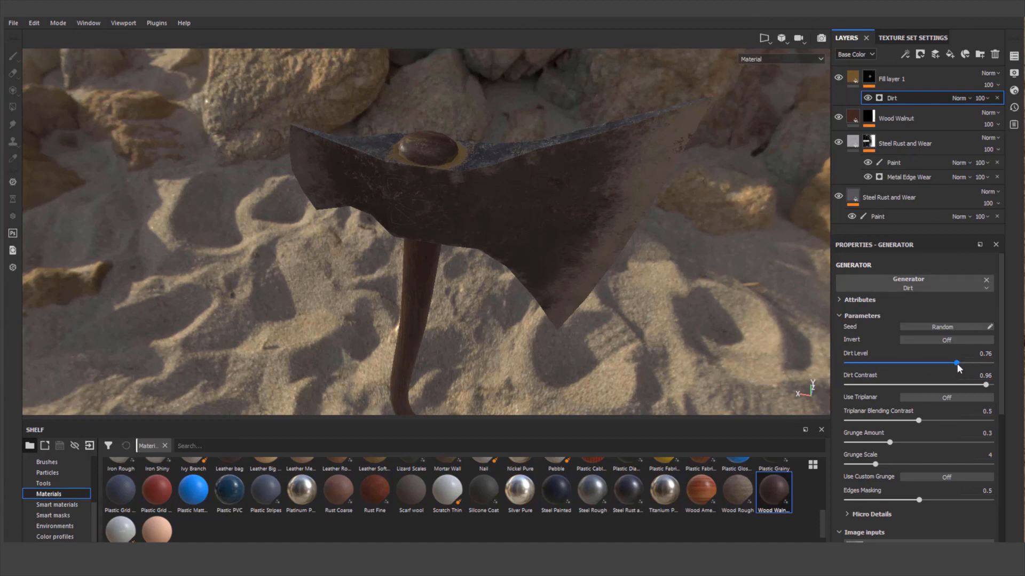
{"action": "left_click_drag", "start_coordinate": [984, 386], "coordinate": [908, 393]}
{"action": "left_click_drag", "start_coordinate": [956, 363], "coordinate": [927, 370]}
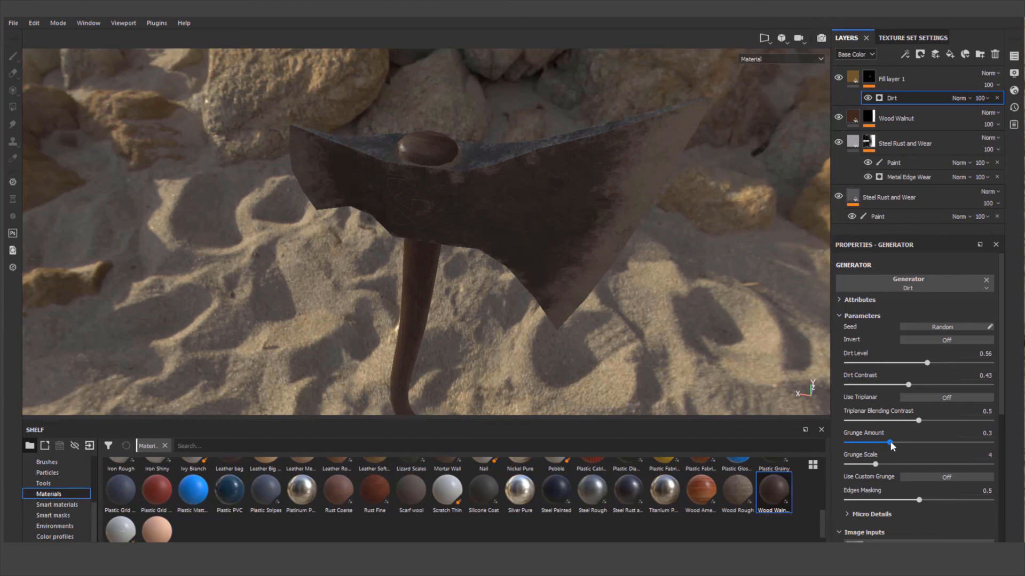
Try a Grunge Amount of 0.71 on the Dirt generator, return it to 0.3, and inspect both sides of the axe head
{"action": "left_click_drag", "start_coordinate": [890, 442], "coordinate": [947, 444]}
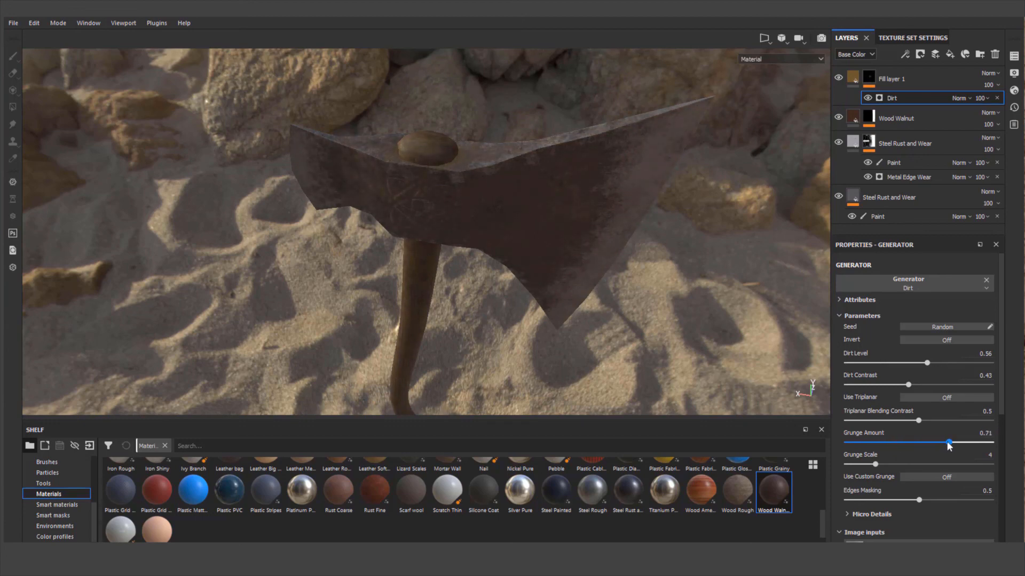
{"action": "left_click_drag", "start_coordinate": [610, 309], "coordinate": [589, 235], "text": "alt"}
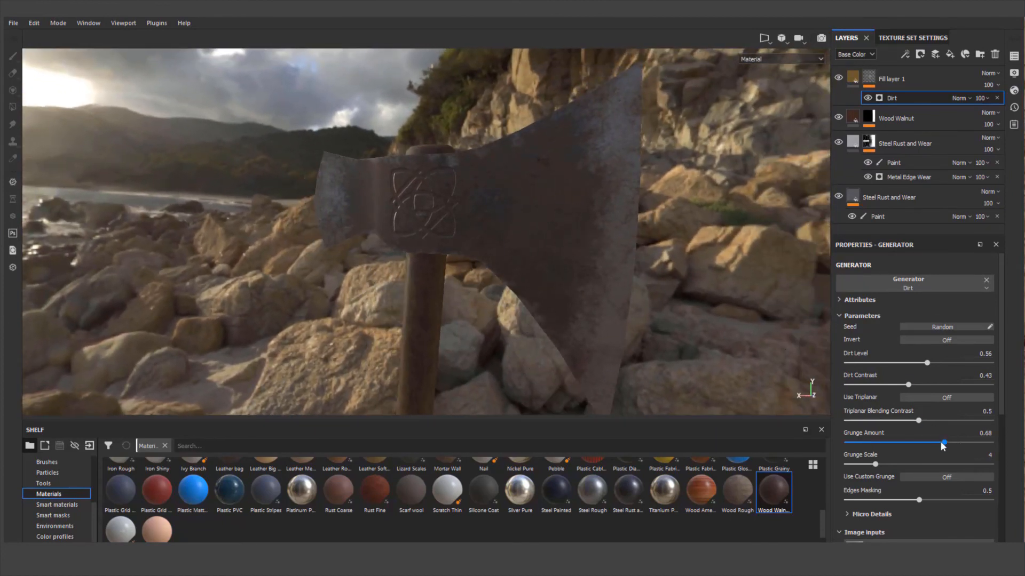
{"action": "left_click_drag", "start_coordinate": [943, 443], "coordinate": [888, 450]}
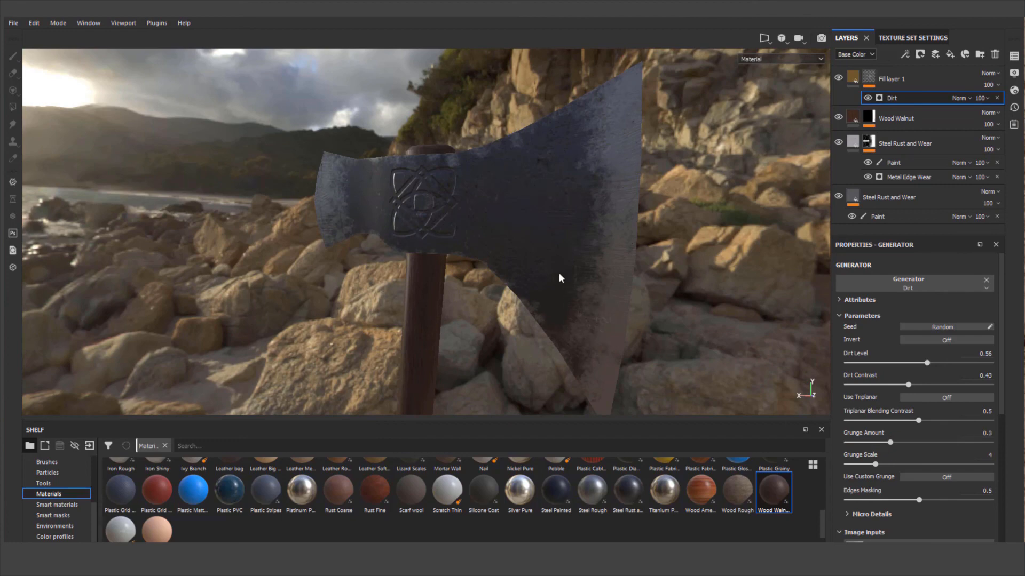
{"action": "left_click_drag", "start_coordinate": [554, 263], "coordinate": [456, 213], "text": "alt"}
{"action": "middle_click_drag", "start_coordinate": [594, 210], "coordinate": [470, 190], "text": "alt"}
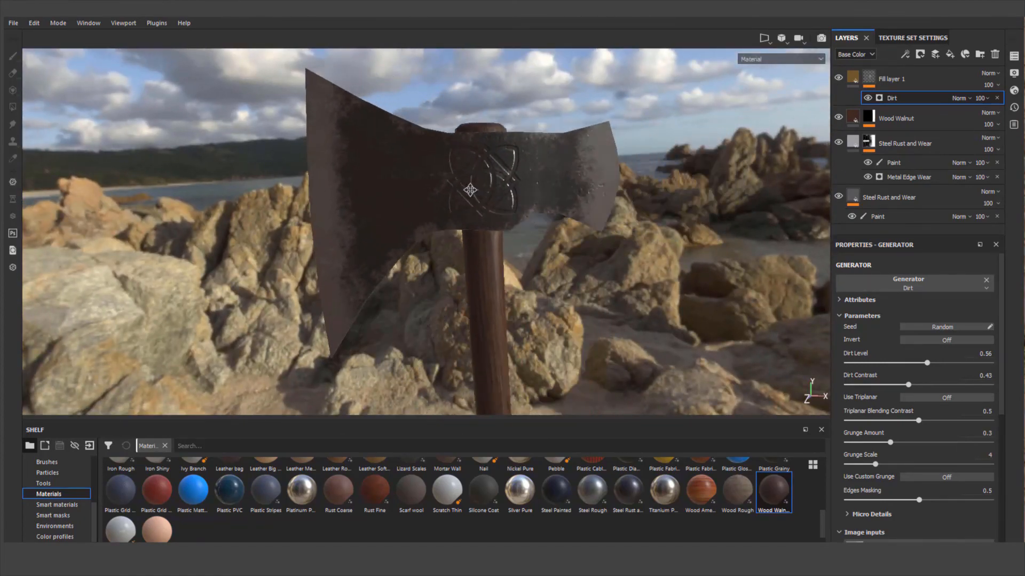
{"action": "scroll", "coordinate": [475, 188], "scroll_direction": "up", "scroll_amount": 1}
{"action": "scroll", "coordinate": [475, 188], "scroll_direction": "down", "scroll_amount": 3}
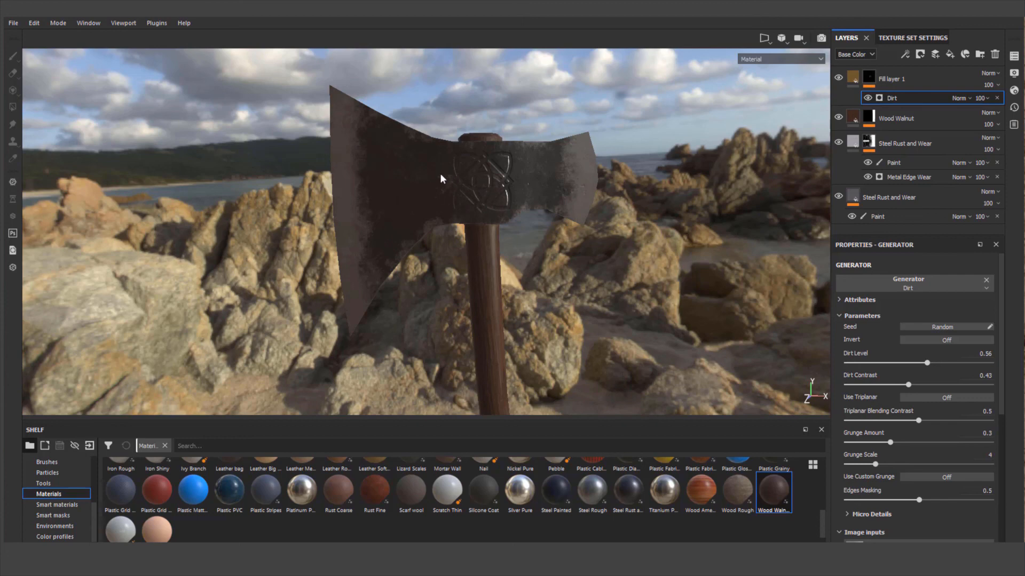
{"action": "left_click_drag", "start_coordinate": [443, 171], "coordinate": [210, 80], "text": "alt"}
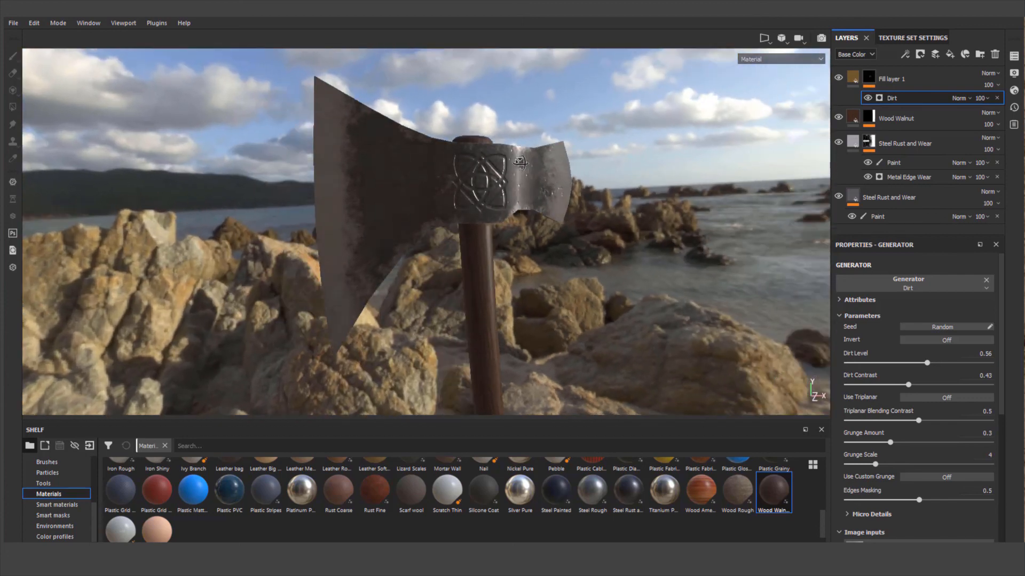
Open the texture export settings and set the output size of texture set 1001 to 4096x4096
{"action": "left_click", "coordinate": [13, 23]}
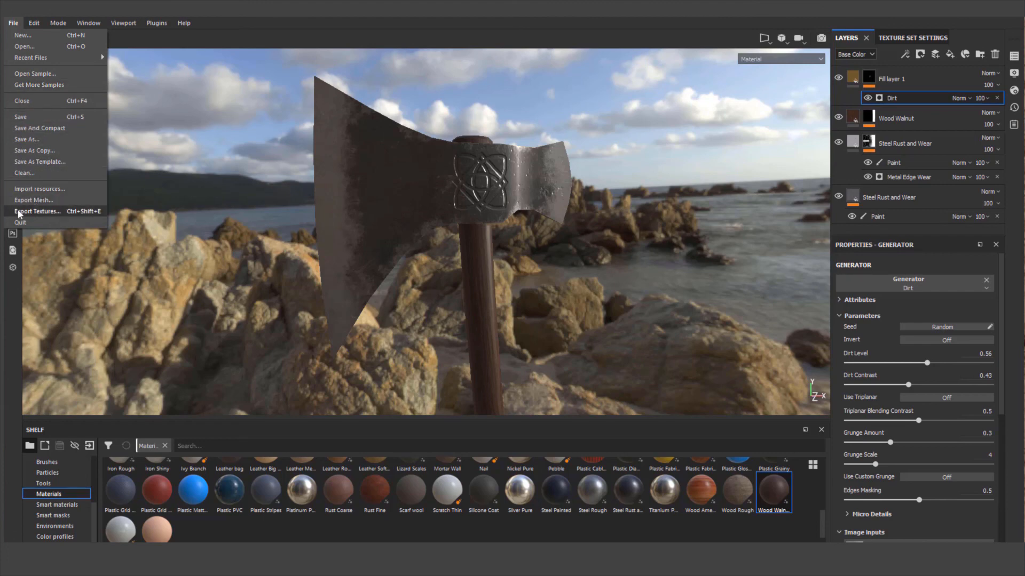
{"action": "left_click", "coordinate": [48, 213]}
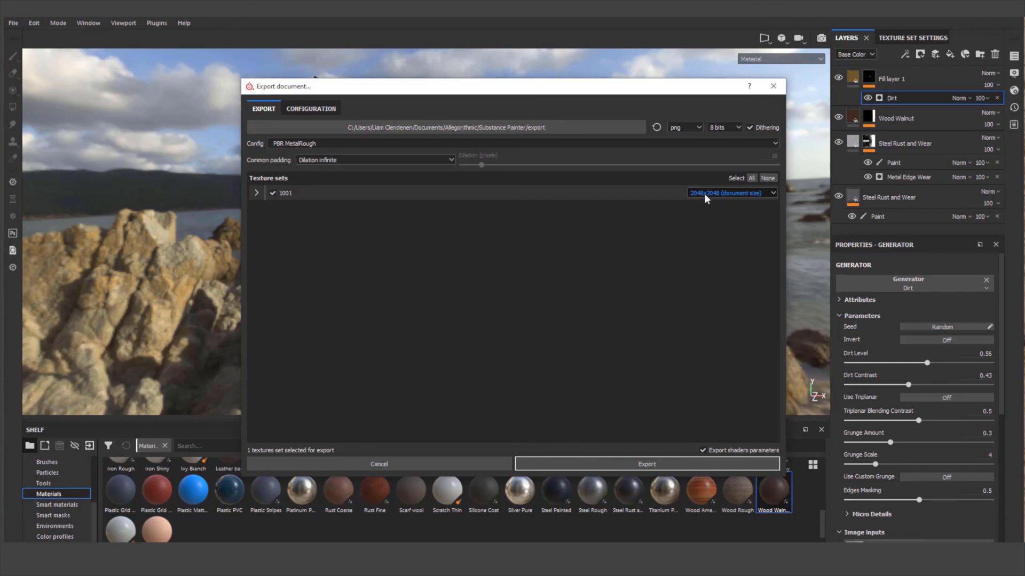
{"action": "left_click", "coordinate": [773, 193]}
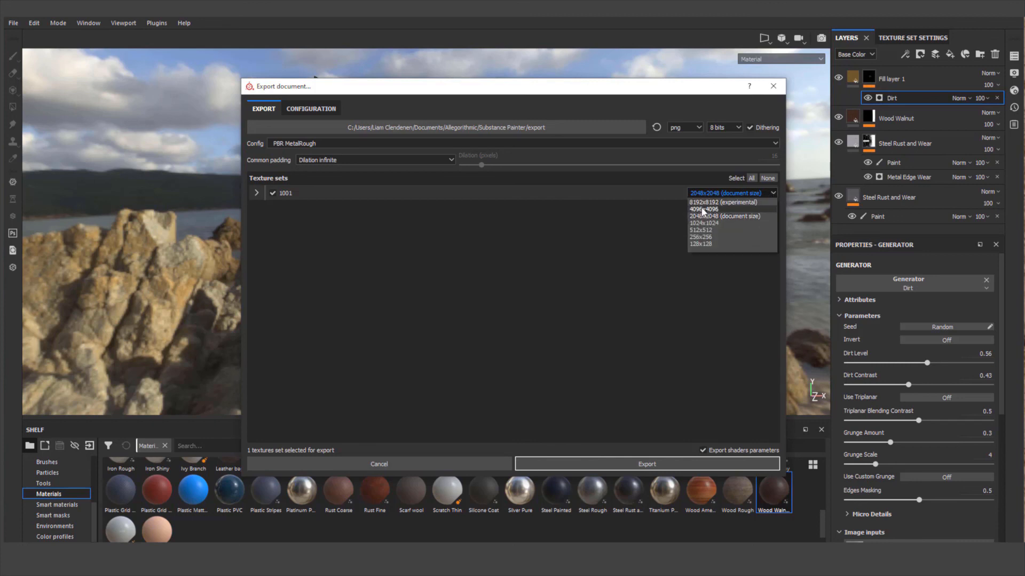
{"action": "left_click", "coordinate": [700, 209]}
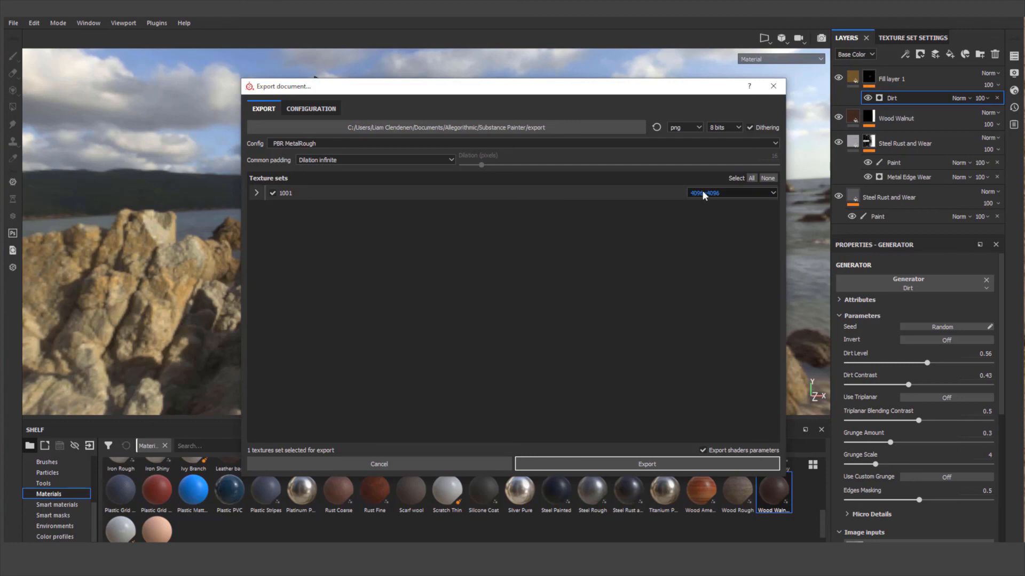